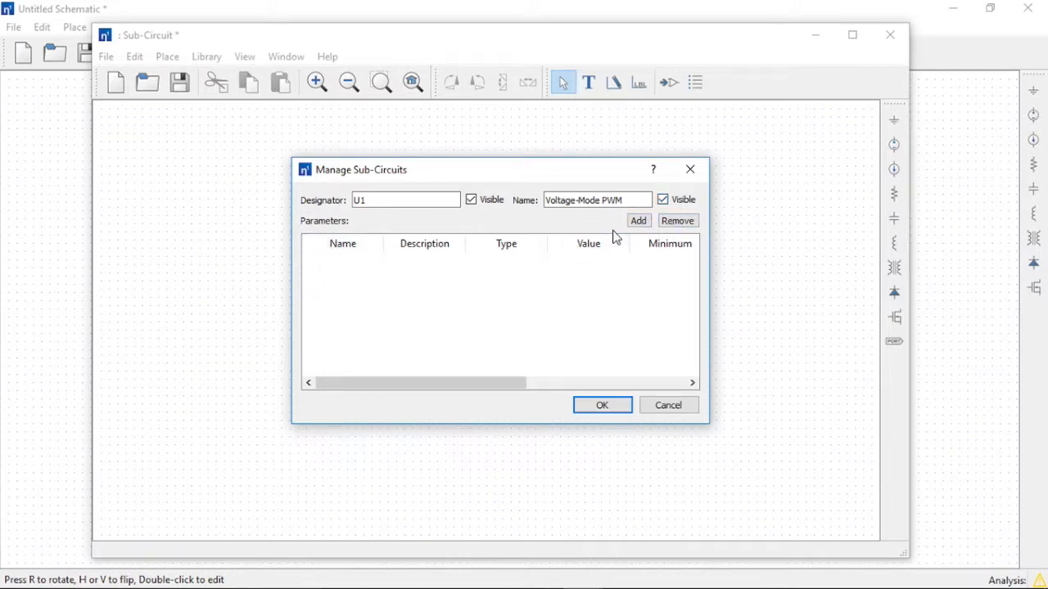
# Step: Add a parameter to the Voltage-Mode PWM sub-circuit, named freq with the description Switching Frequency
pyautogui.click(637, 222)
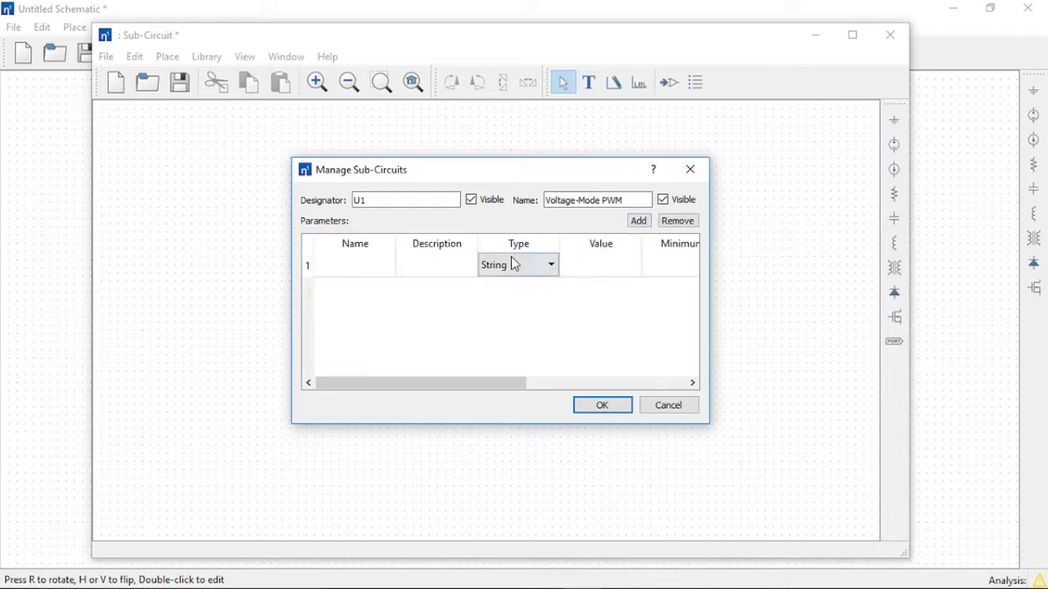
pyautogui.click(379, 267)
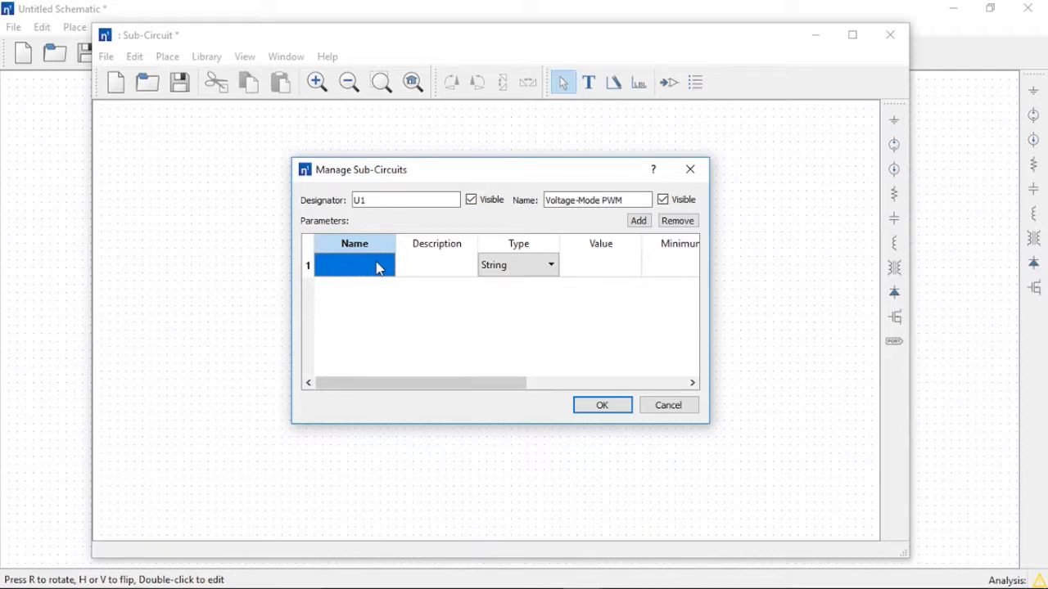
pyautogui.write('freq')
pyautogui.press('Tab')
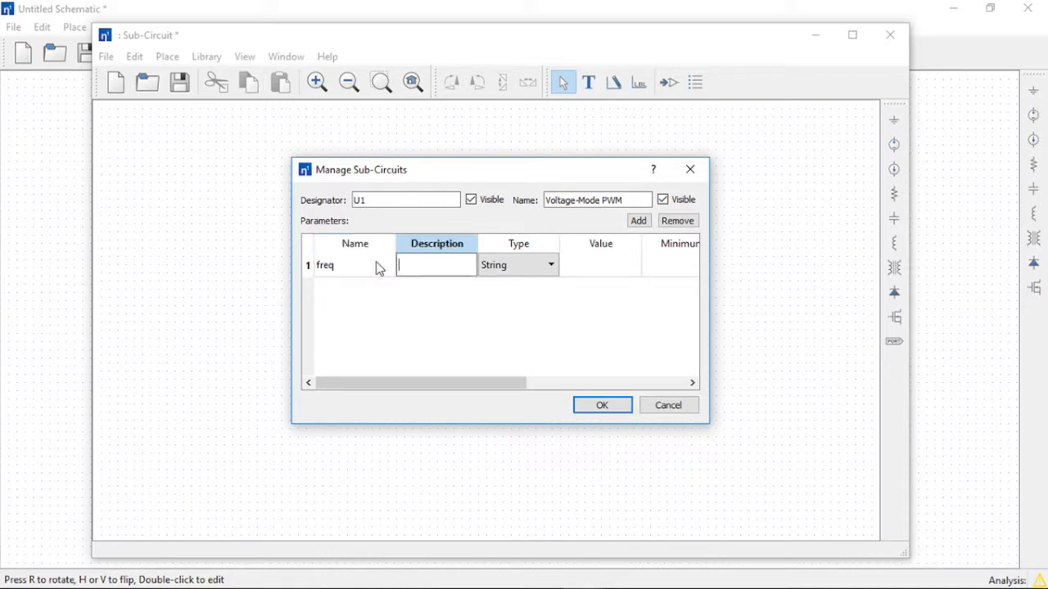
pyautogui.write('Switching FRequency')
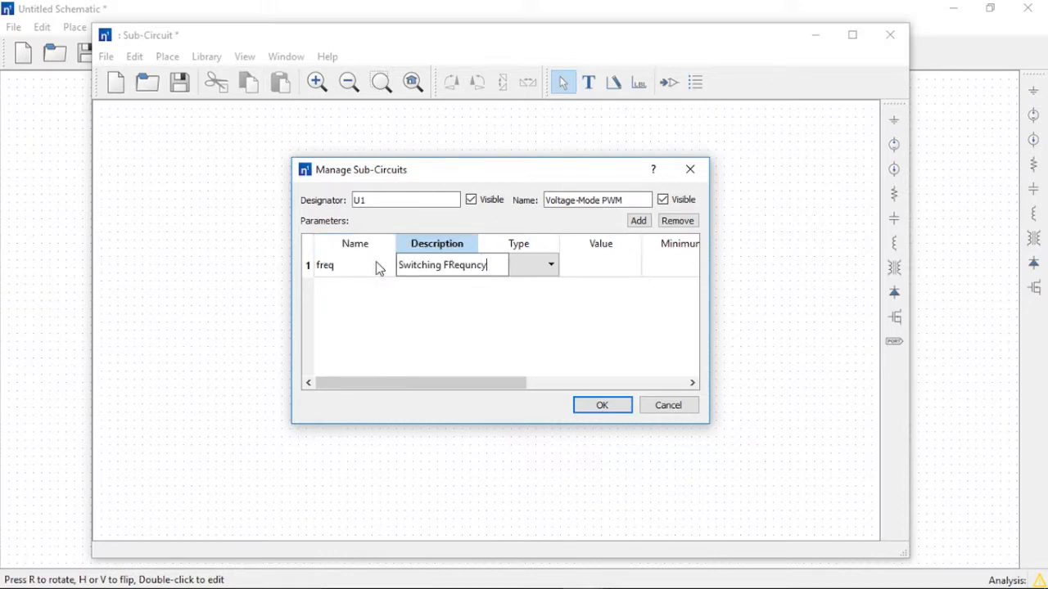
pyautogui.press('BackSpace')
pyautogui.press('BackSpace')
pyautogui.press('BackSpace')
pyautogui.press('BackSpace')
pyautogui.press('BackSpace')
pyautogui.press('BackSpace')
pyautogui.press('BackSpace')
pyautogui.press('BackSpace')
pyautogui.write('requency')
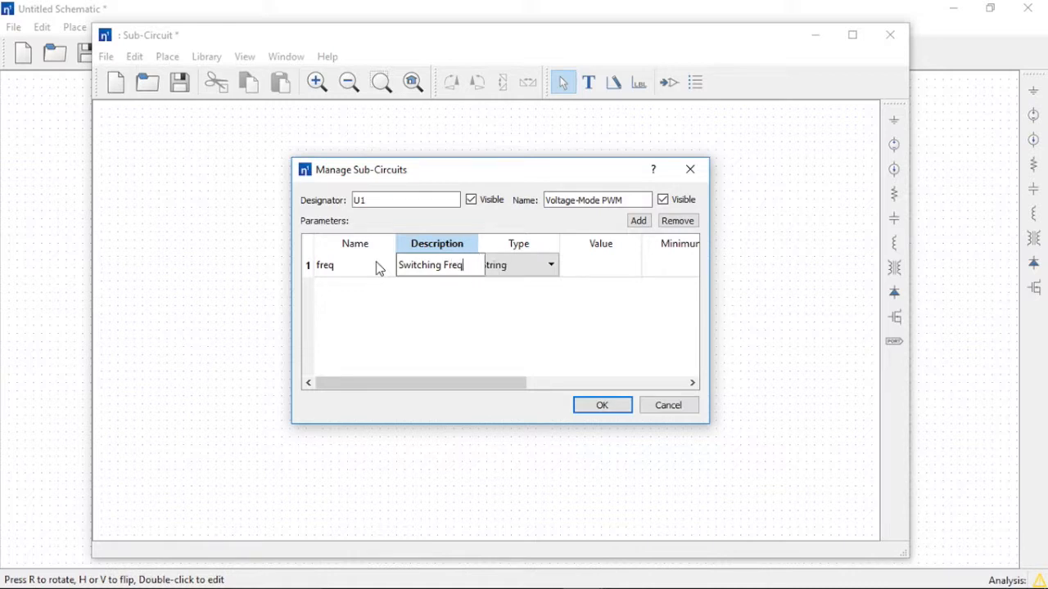
# Step: Define the freq parameter as Double with value 300k, minimum 100k, maximum 1Meg and unit Hz, and accept the sub-circuit settings
pyautogui.click(517, 264)
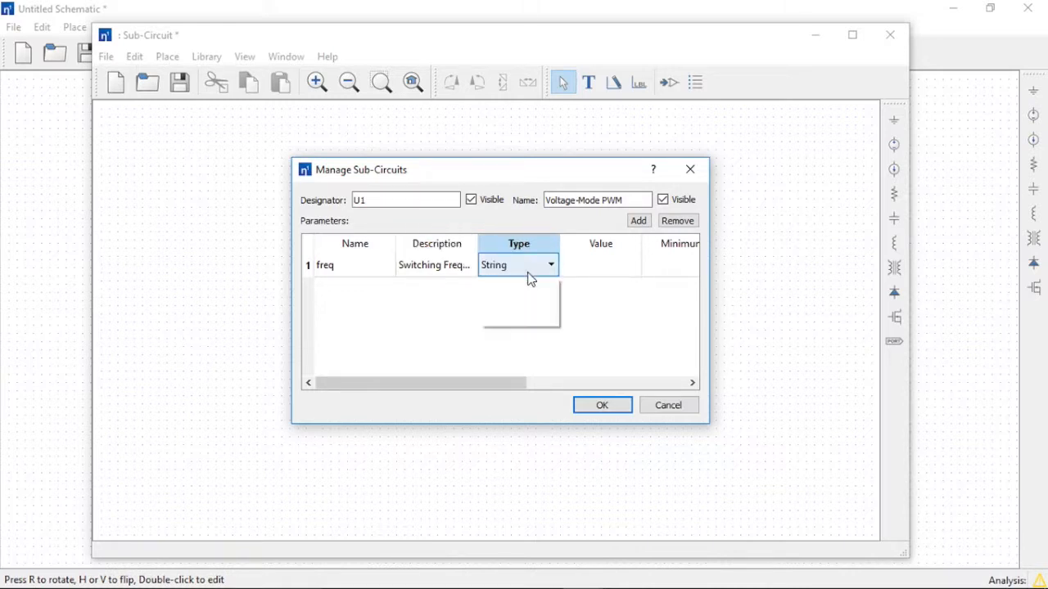
pyautogui.click(528, 292)
pyautogui.click(587, 267)
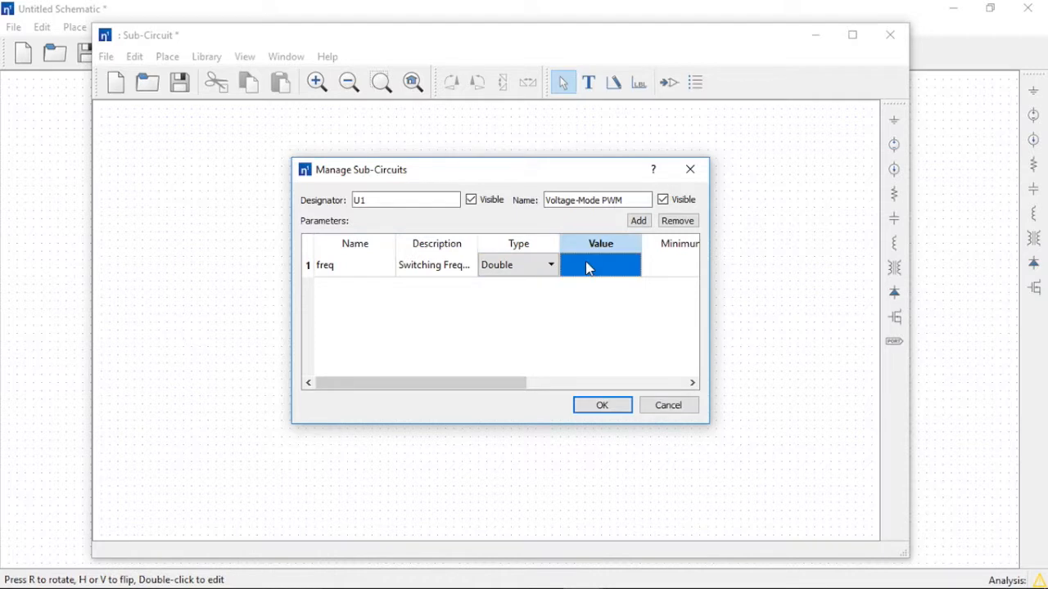
pyautogui.write('300')
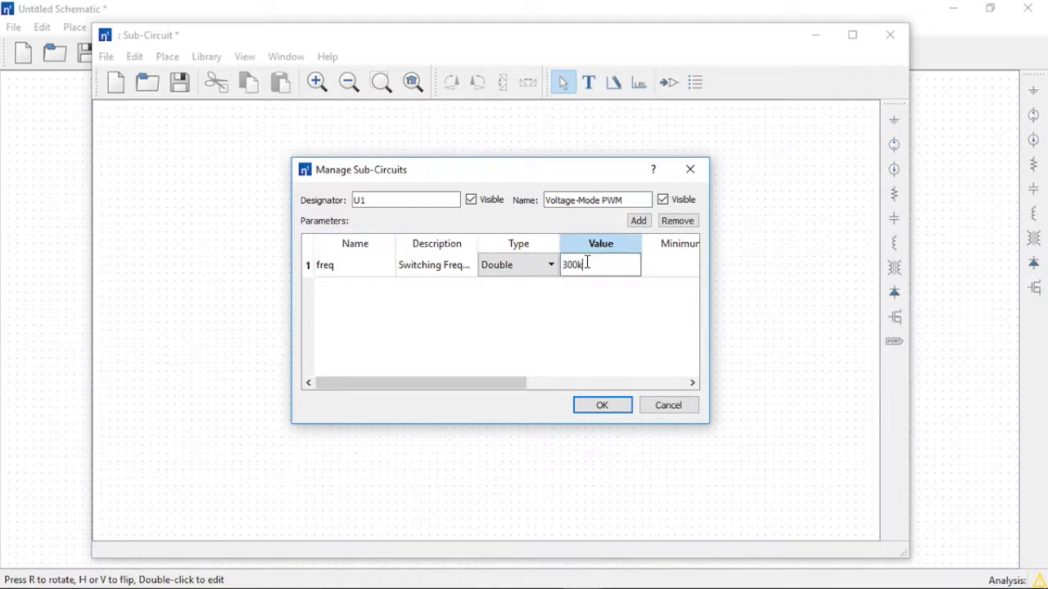
pyautogui.write('k')
pyautogui.press('Tab')
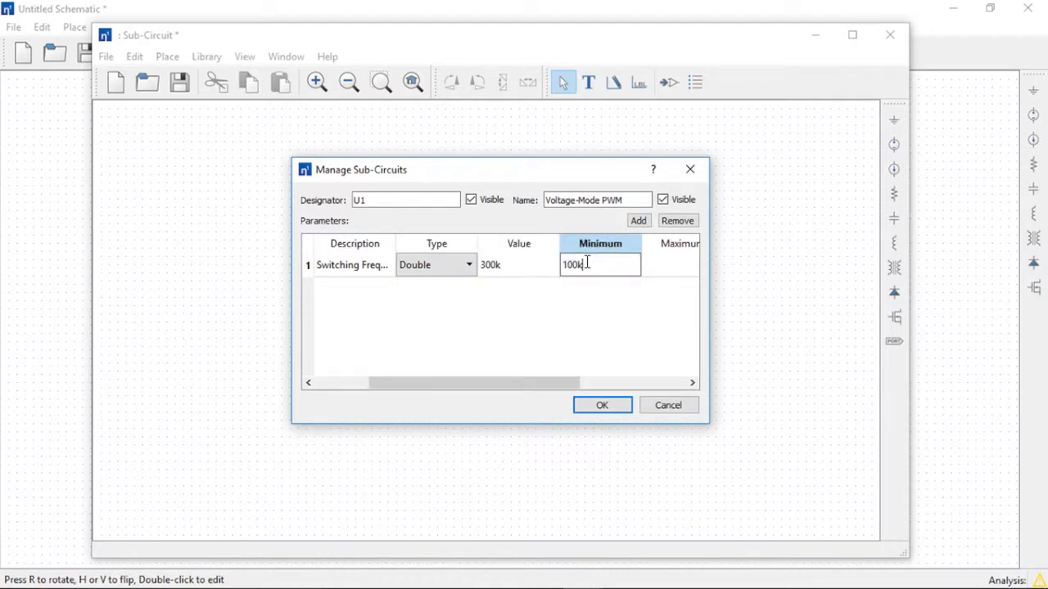
pyautogui.press('Tab')
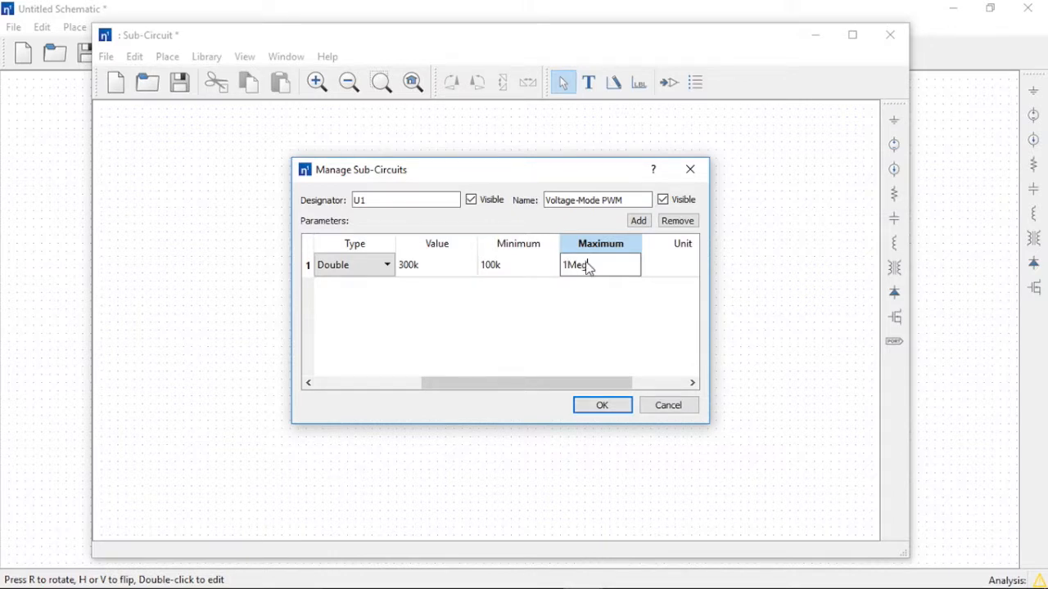
pyautogui.press('Tab')
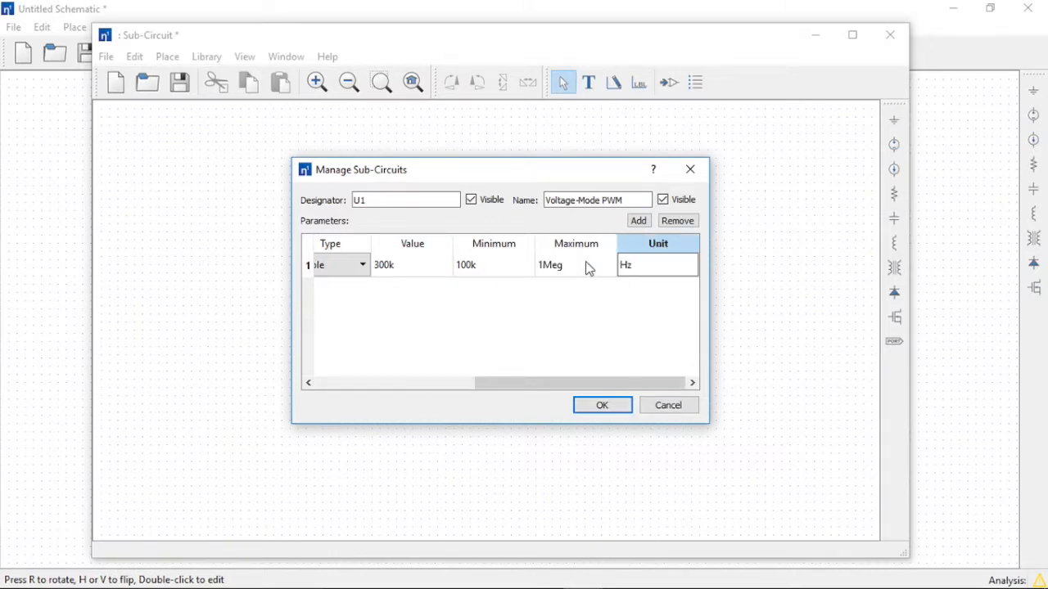
pyautogui.click(608, 413)
# Step: Clear the existing contents of the canvas and place a Power port named Vin, direction Input, facing right near the upper left
pyautogui.moveTo(602, 256); pyautogui.dragTo(366, 152)
pyautogui.press('Delete')
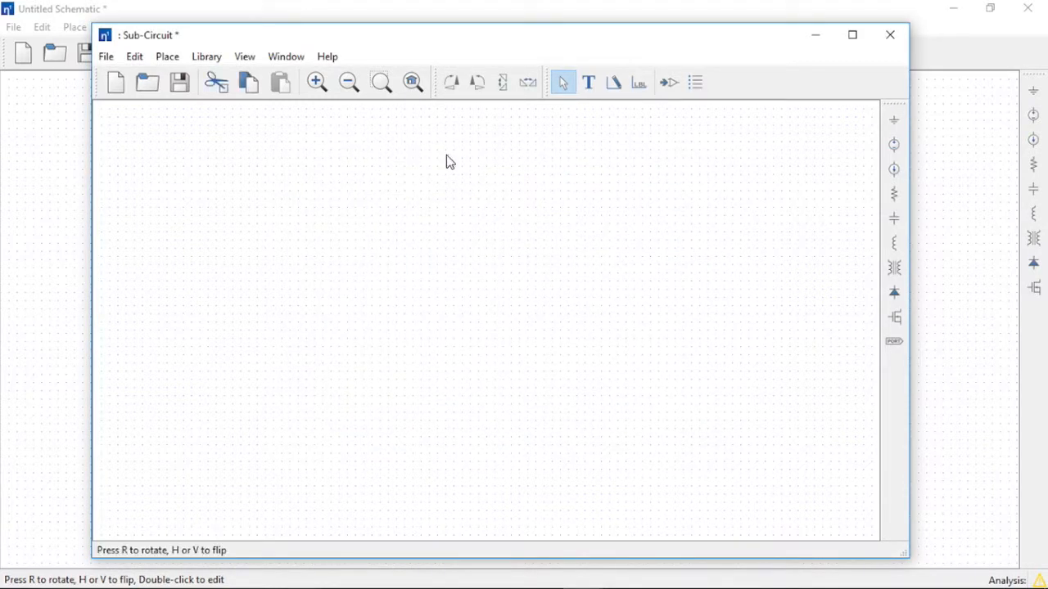
pyautogui.click(894, 341)
pyautogui.press('r')
pyautogui.press('r')
pyautogui.click(178, 155)
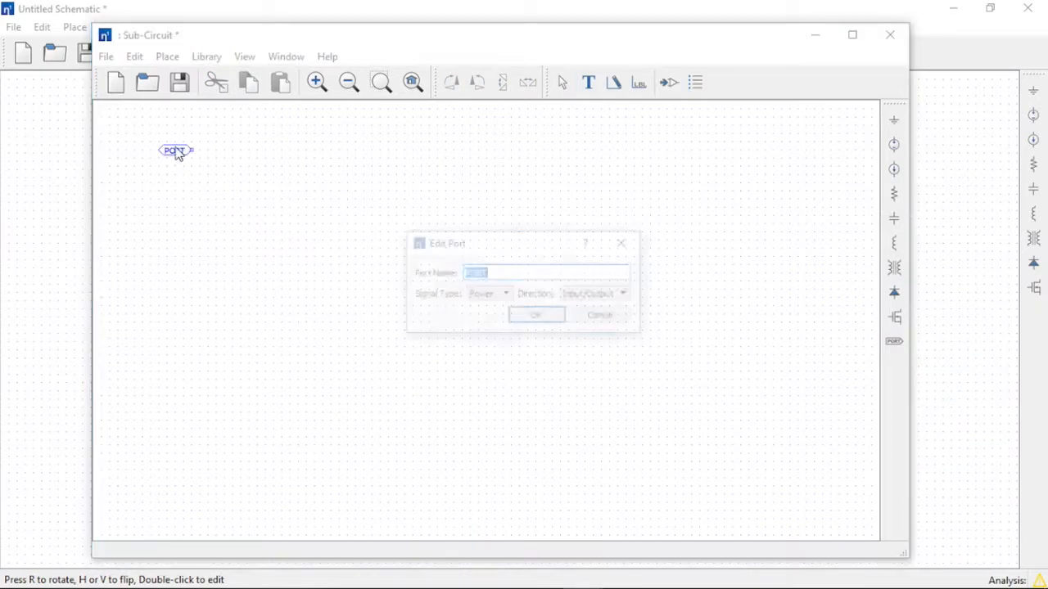
pyautogui.write('Vin')
pyautogui.click(612, 296)
pyautogui.click(586, 304)
pyautogui.click(564, 326)
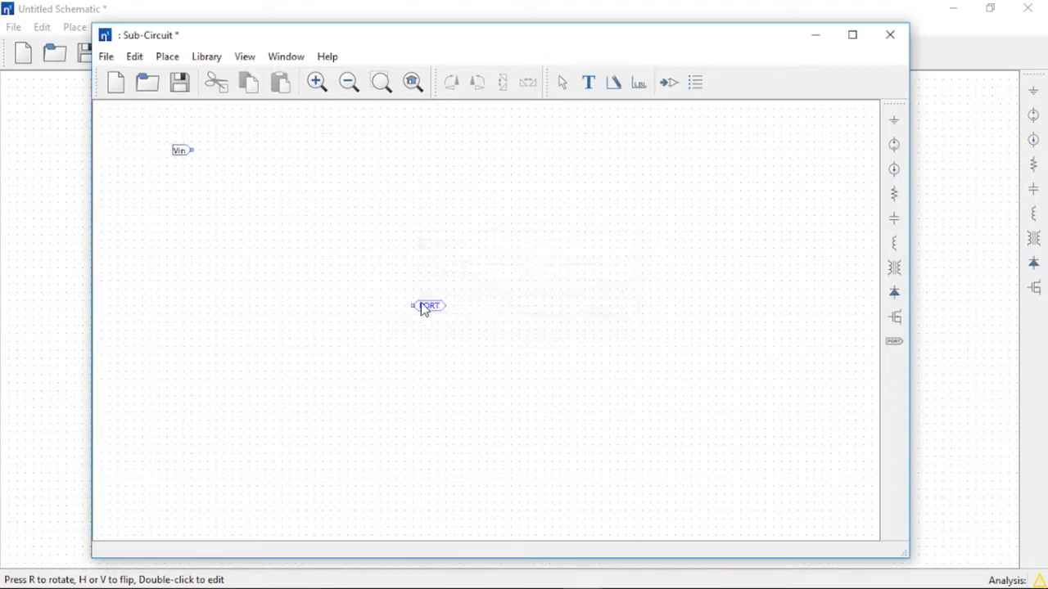
# Step: Place a right-facing port named FB below Vin, with signal type Analog and direction Input
pyautogui.press('r')
pyautogui.press('r')
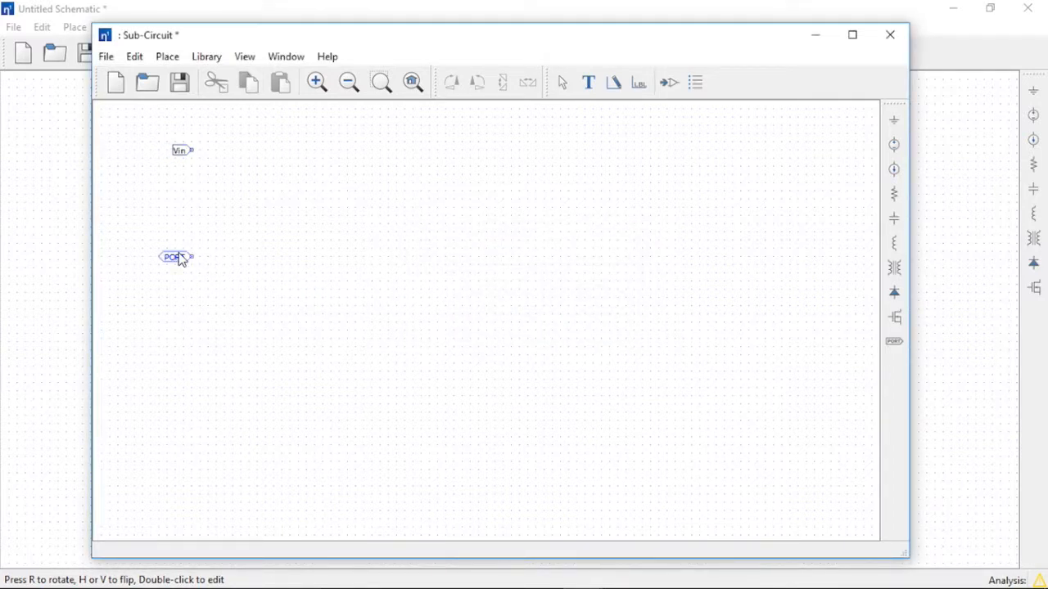
pyautogui.click(180, 258)
pyautogui.write('FB')
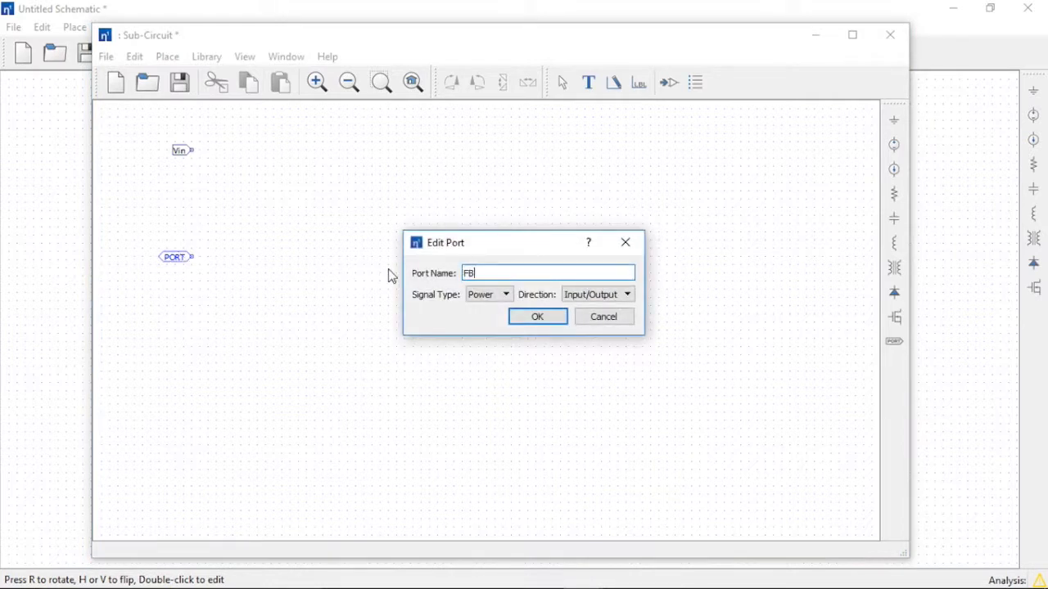
pyautogui.click(484, 304)
pyautogui.click(487, 320)
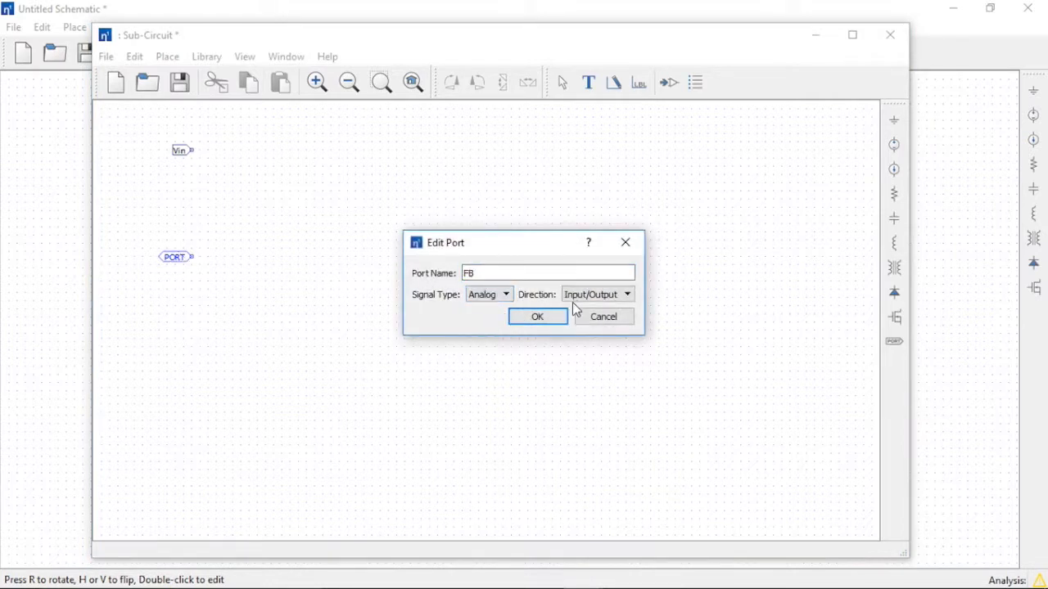
pyautogui.click(601, 296)
pyautogui.click(596, 307)
pyautogui.click(547, 321)
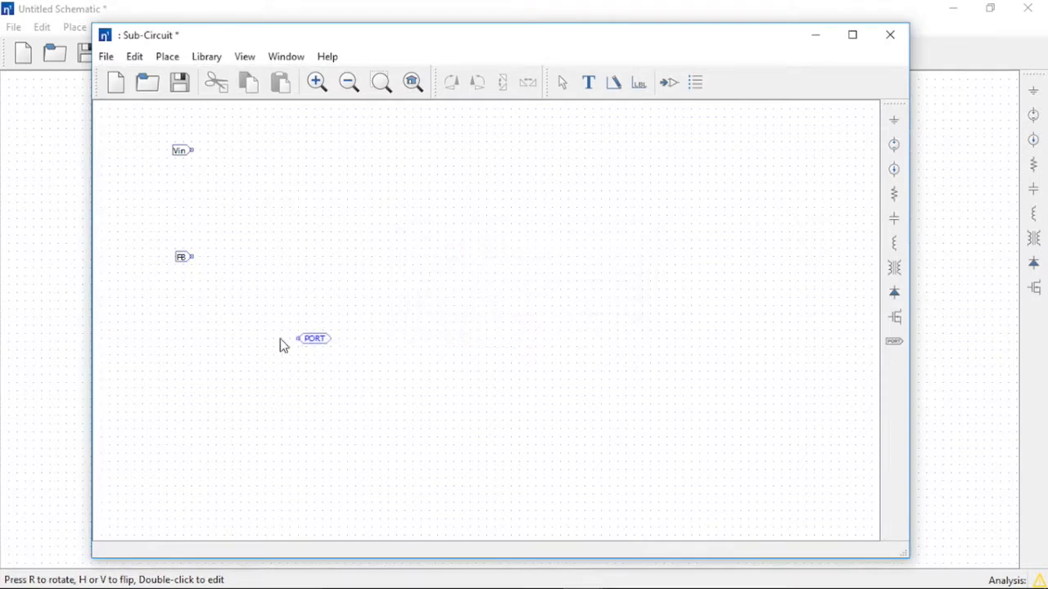
# Step: Place a port named COMP below FB, with signal type Analog and direction Output
pyautogui.click(181, 324)
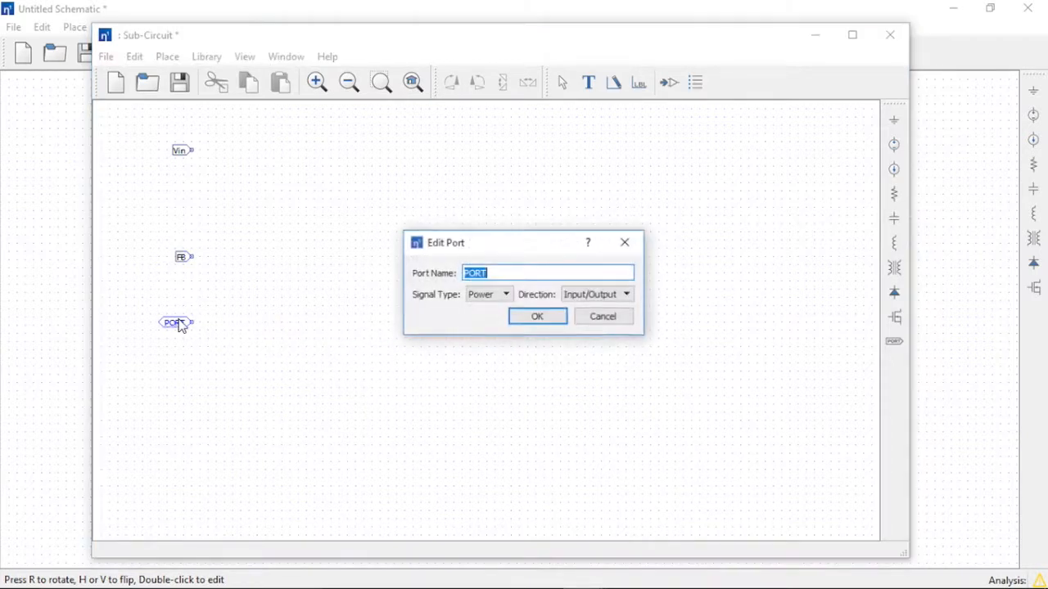
pyautogui.write('OMP')
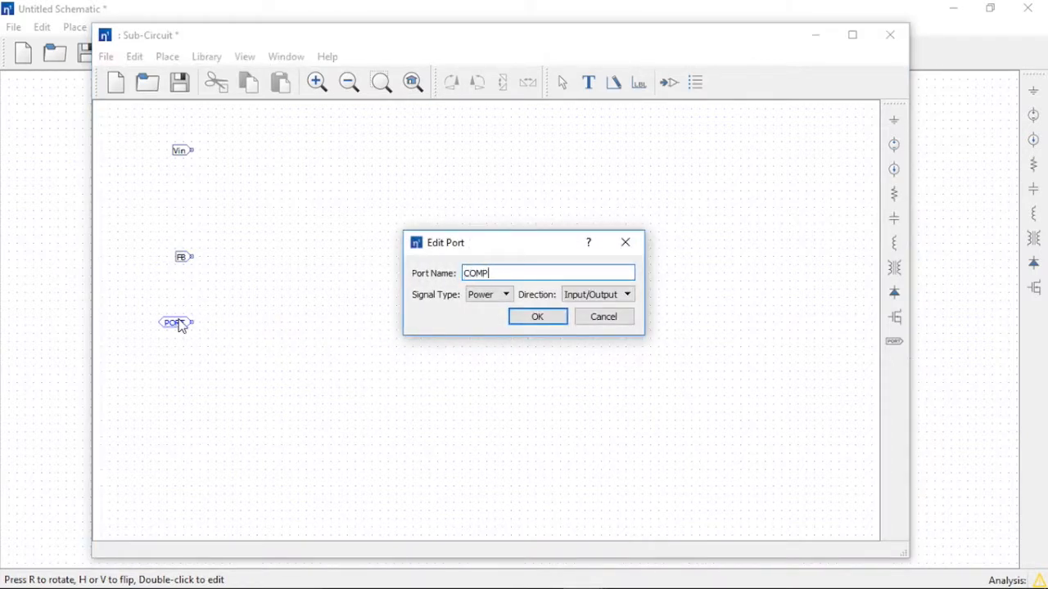
pyautogui.click(491, 297)
pyautogui.click(496, 314)
pyautogui.click(571, 297)
pyautogui.click(591, 319)
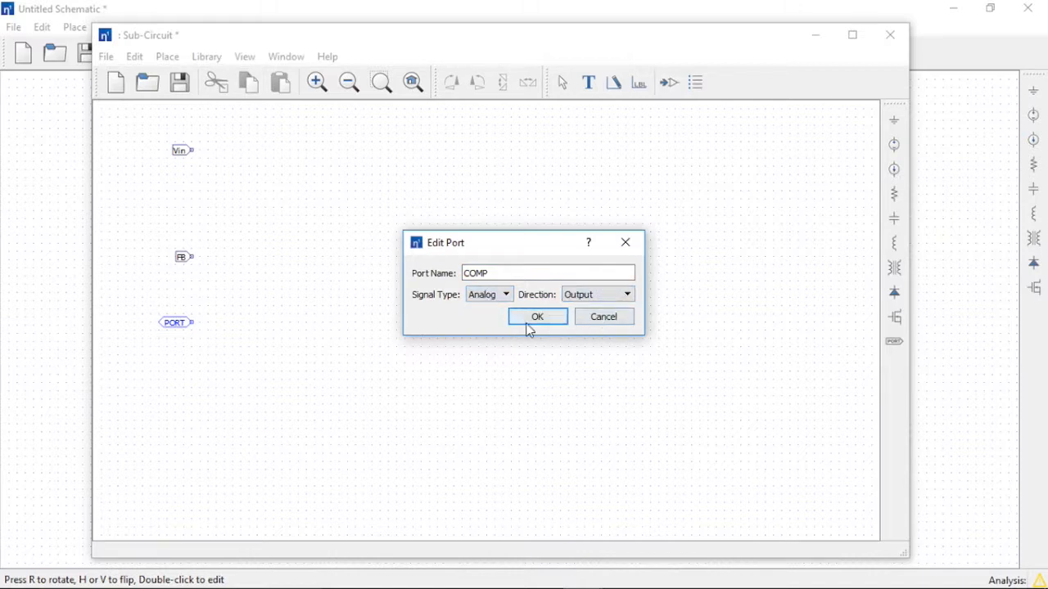
pyautogui.click(530, 321)
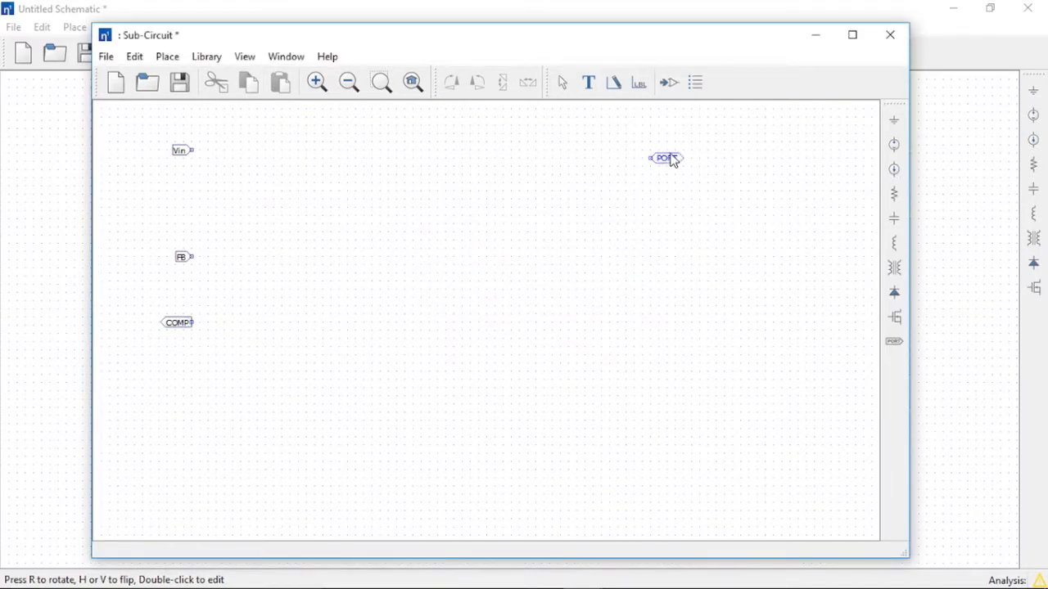
# Step: Place a port named HO on the right side of the schematic, level with Vin, with signal type Digital and direction Output
pyautogui.click(672, 155)
pyautogui.write('HO')
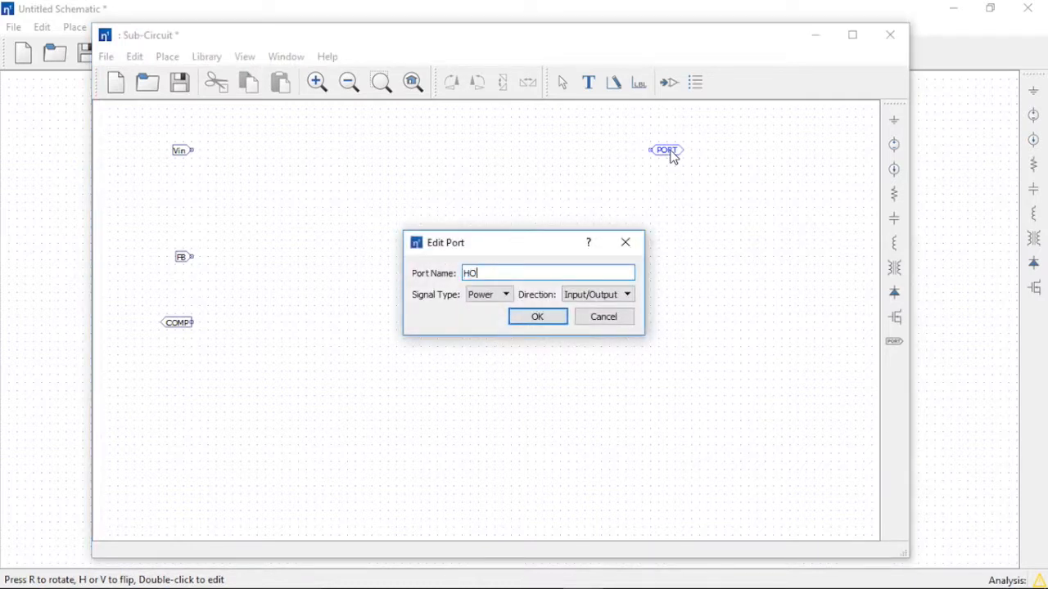
pyautogui.click(506, 296)
pyautogui.click(495, 341)
pyautogui.click(577, 296)
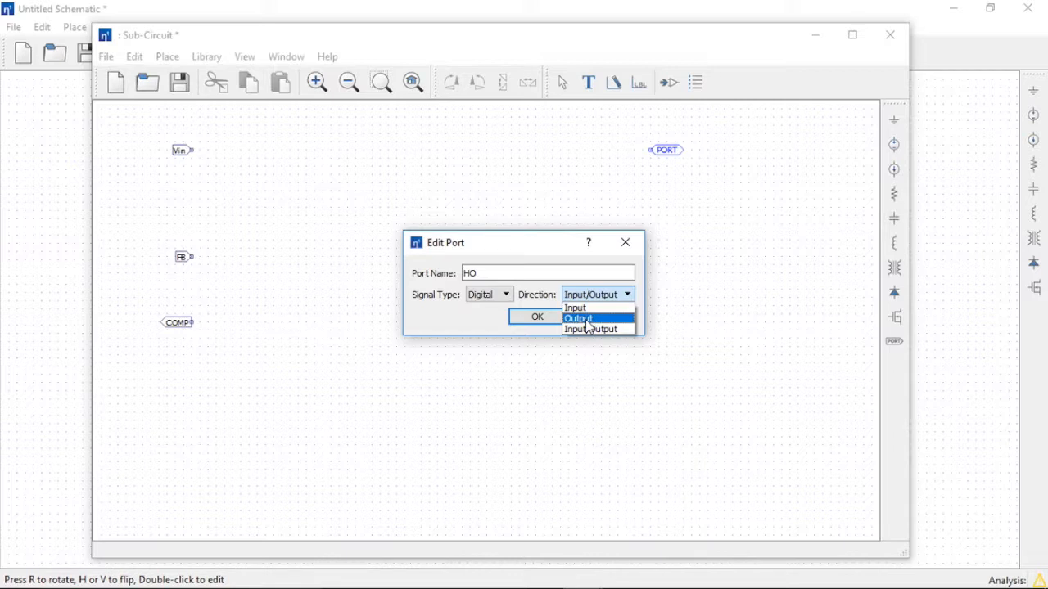
pyautogui.click(585, 321)
pyautogui.click(559, 325)
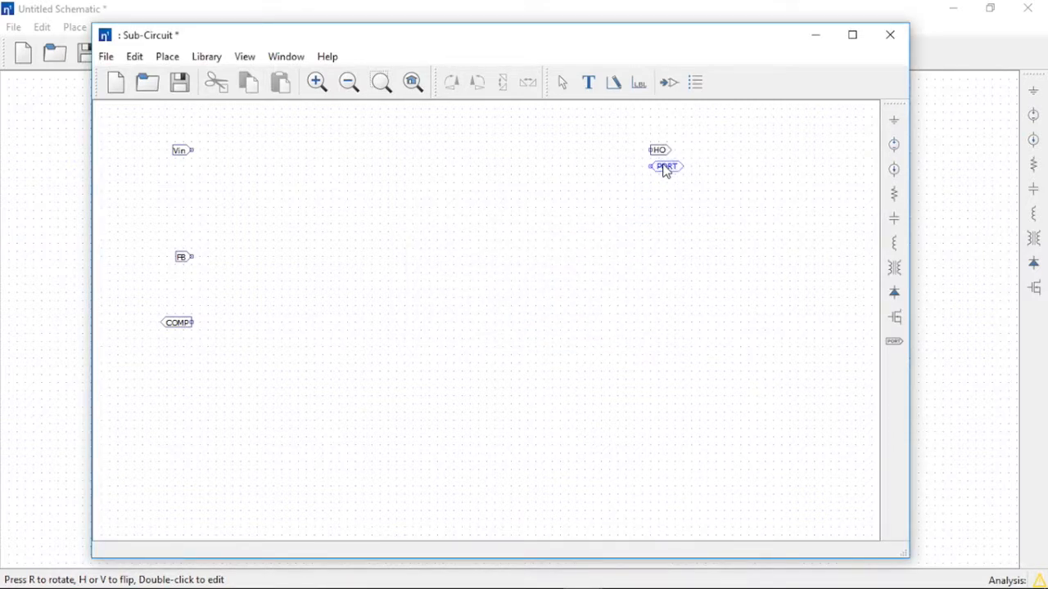
# Step: Place a port named LO directly below HO, with signal type Digital and direction Output
pyautogui.click(665, 168)
pyautogui.write('LO')
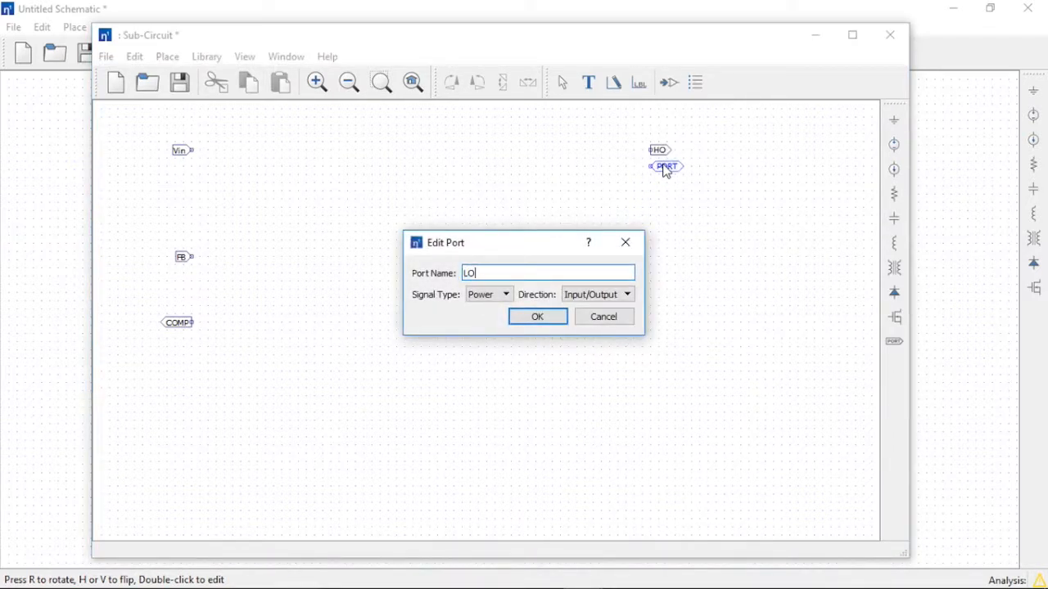
pyautogui.click(506, 301)
pyautogui.click(498, 340)
pyautogui.click(582, 297)
pyautogui.click(577, 323)
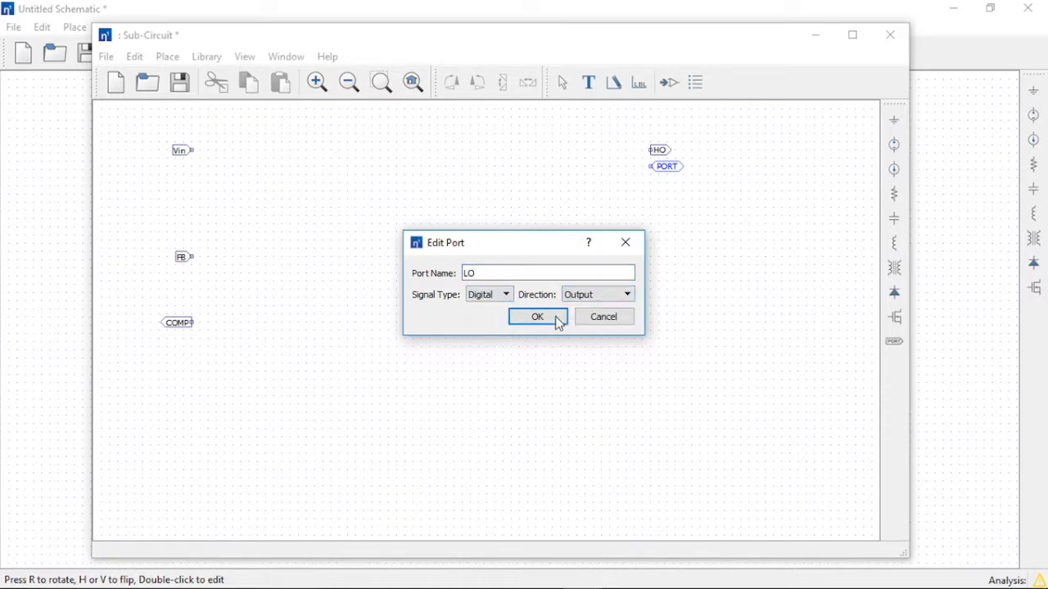
pyautogui.click(560, 320)
# Step: Place a Power port named GND with direction Input/Output well below LO, and finish placing ports
pyautogui.click(661, 320)
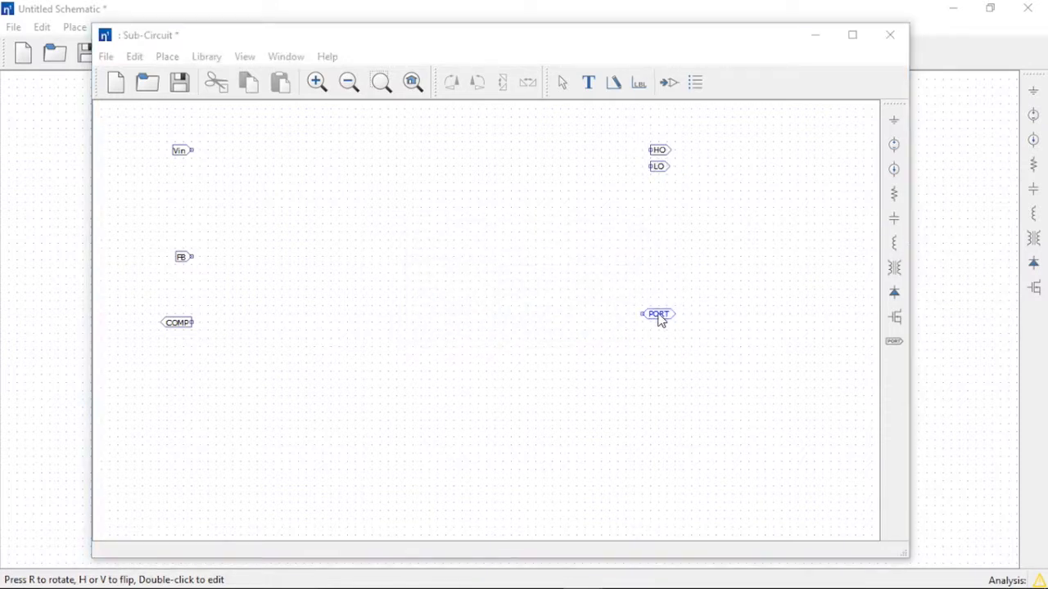
pyautogui.write('GND')
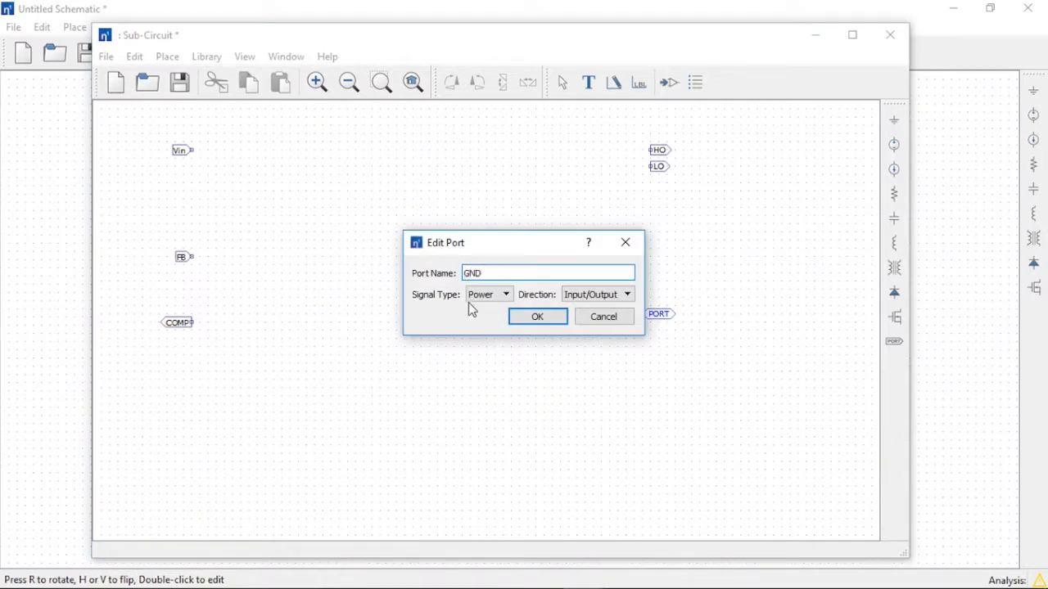
pyautogui.click(559, 319)
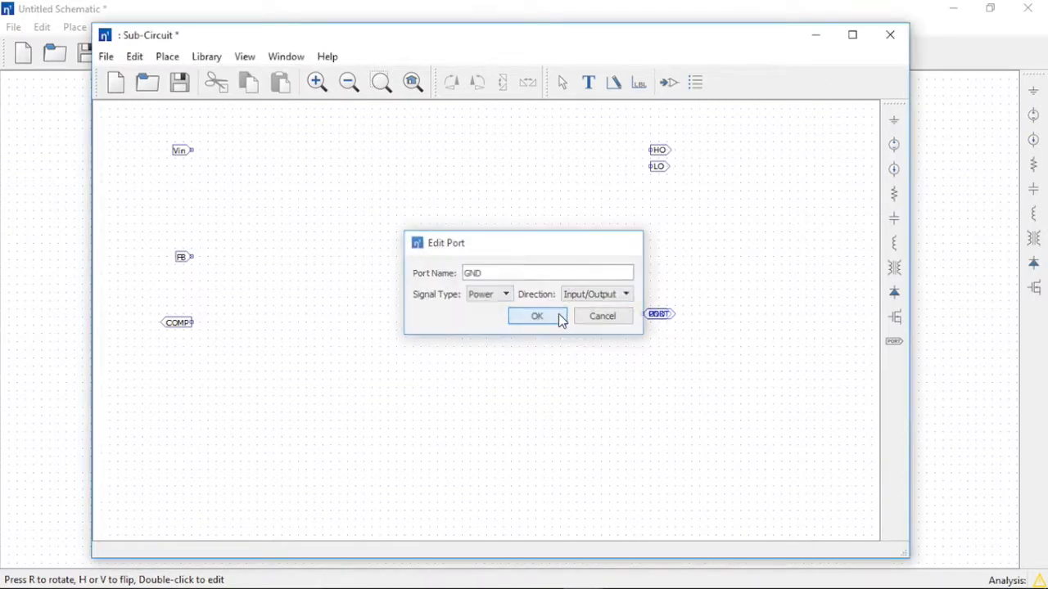
pyautogui.press('Escape')
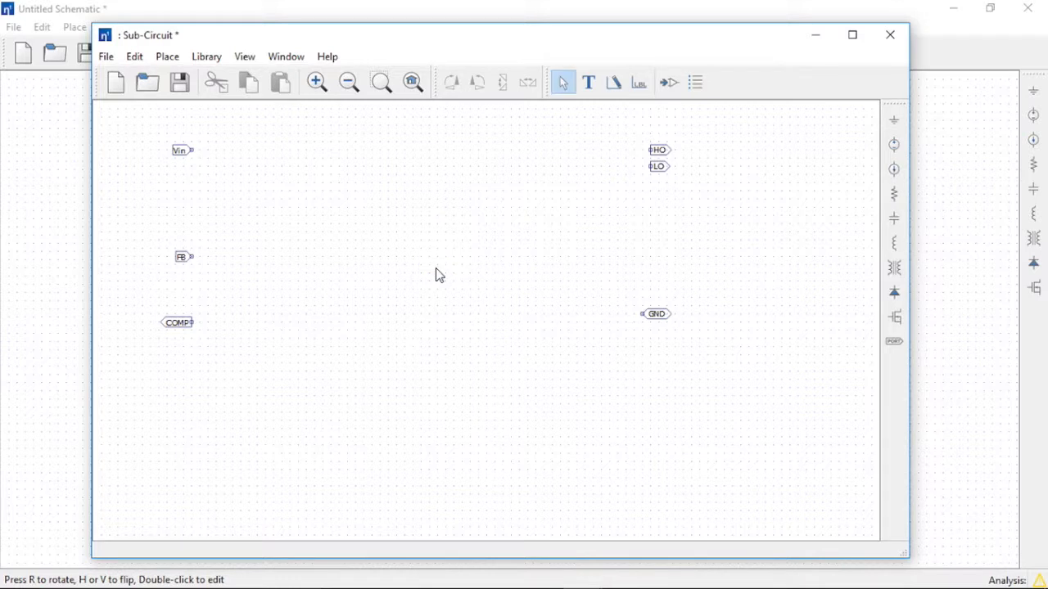
# Step: Place a Gate Drive (Complementary) control block just left of the HO and LO ports
pyautogui.click(209, 64)
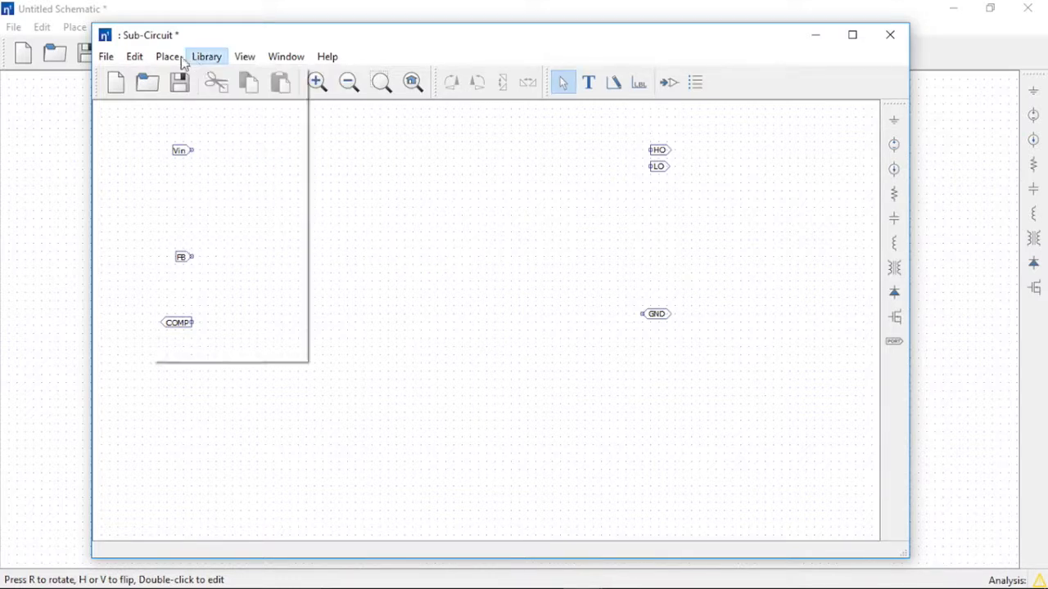
pyautogui.moveTo(171, 56)
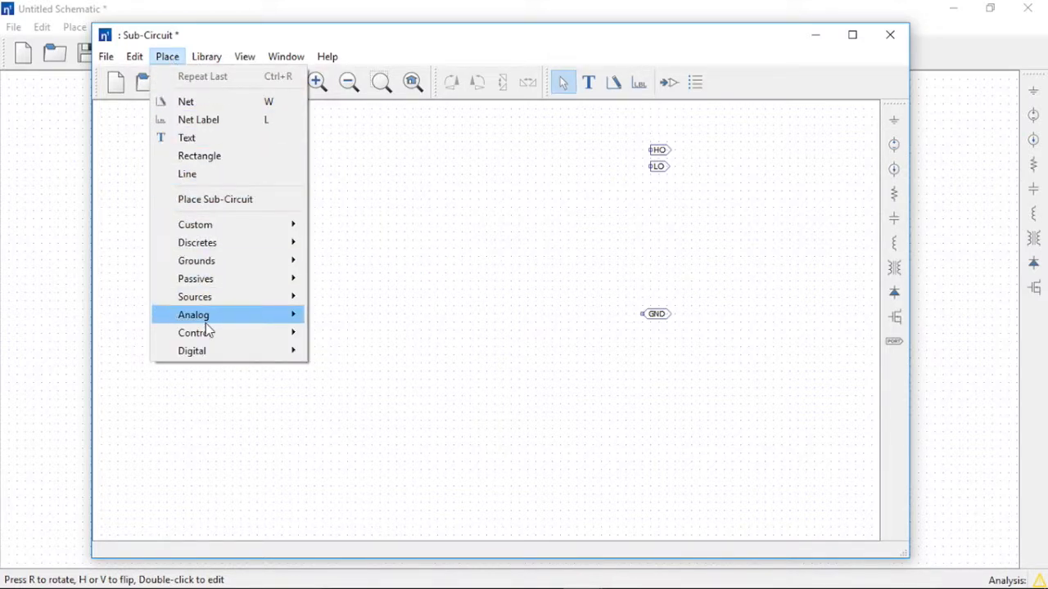
pyautogui.moveTo(208, 334)
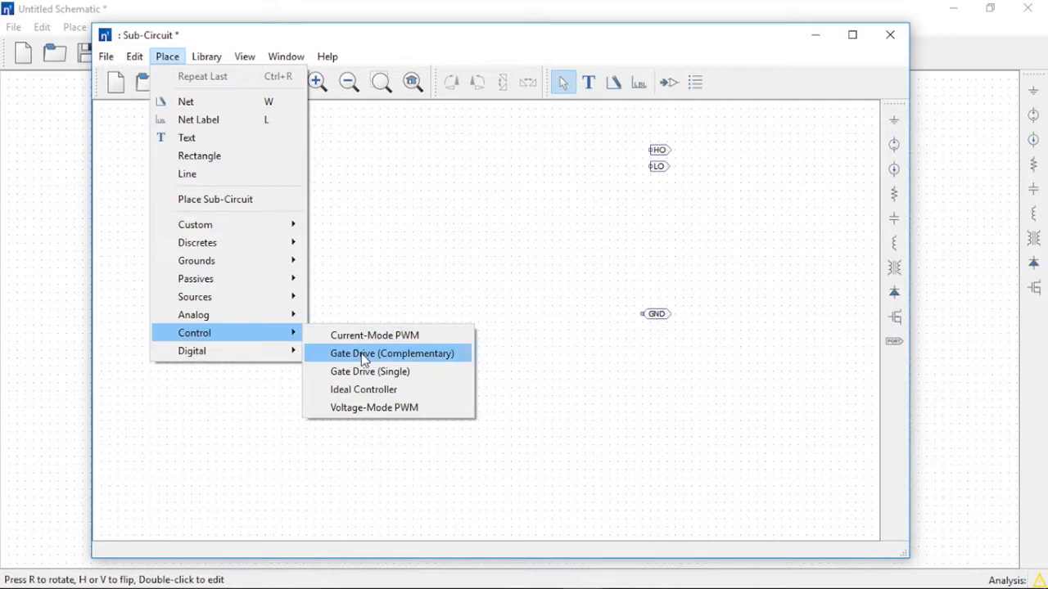
pyautogui.click(363, 353)
pyautogui.click(598, 161)
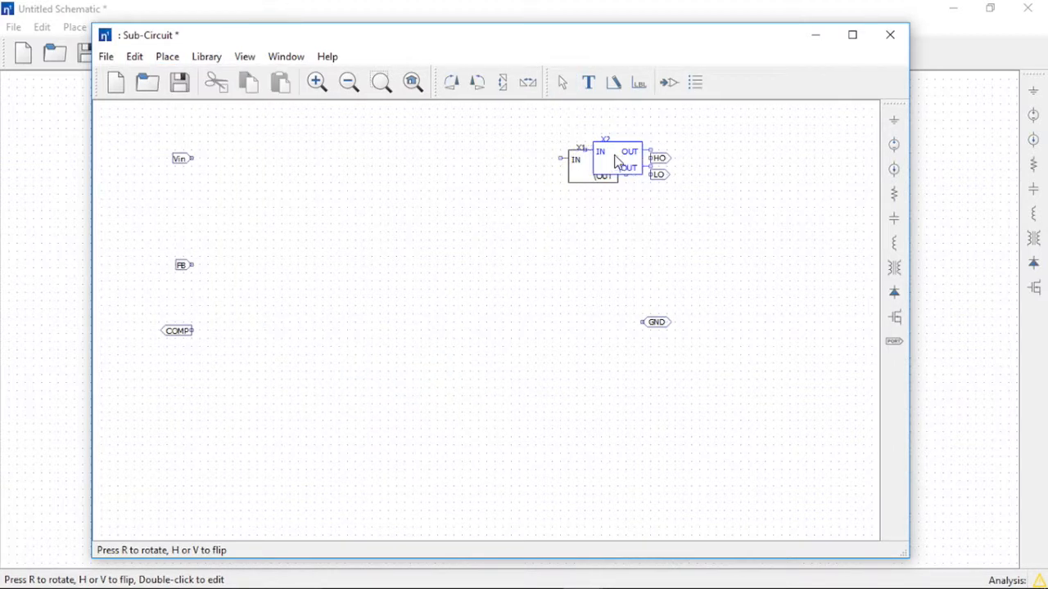
# Step: Wire the gate drive's OUT pin to the HO port and its \OUT pin to the LO port
pyautogui.press('F3')
pyautogui.click(649, 158)
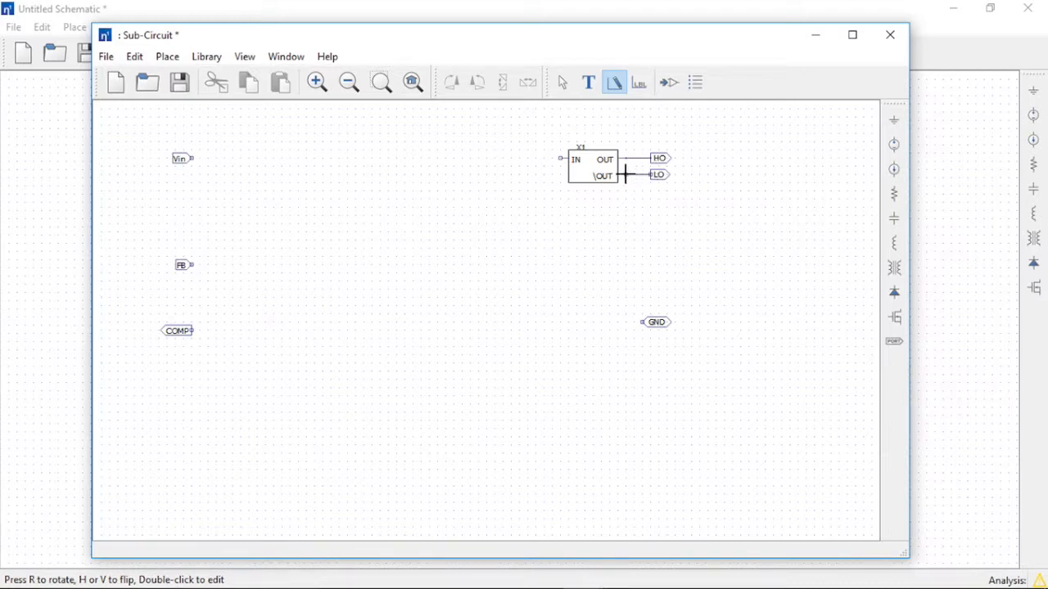
pyautogui.click(622, 175)
pyautogui.press('Escape')
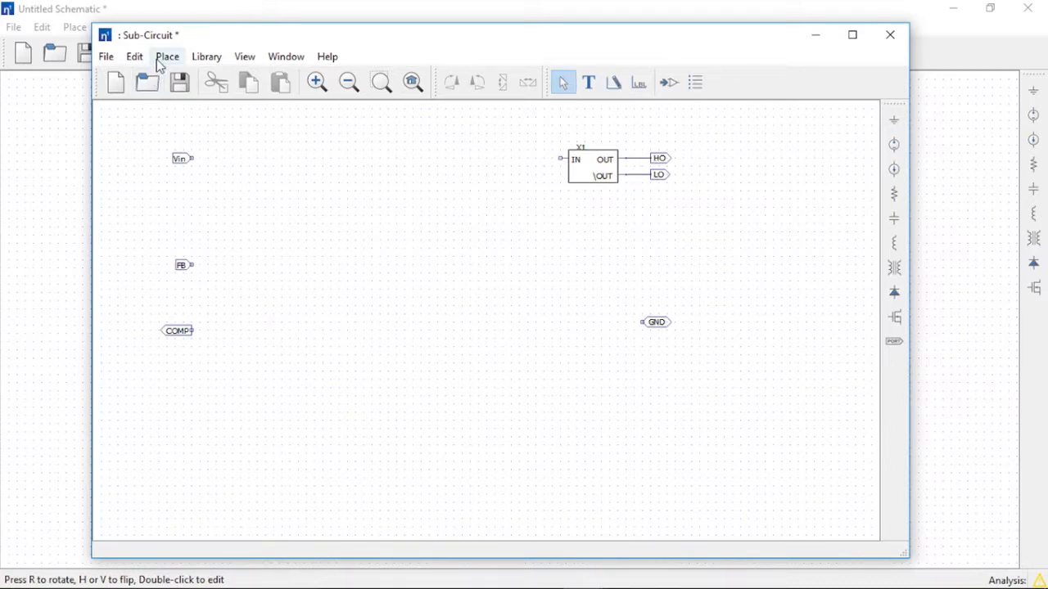
# Step: Place a digital Pulse Source just below the Vin port
pyautogui.click(167, 57)
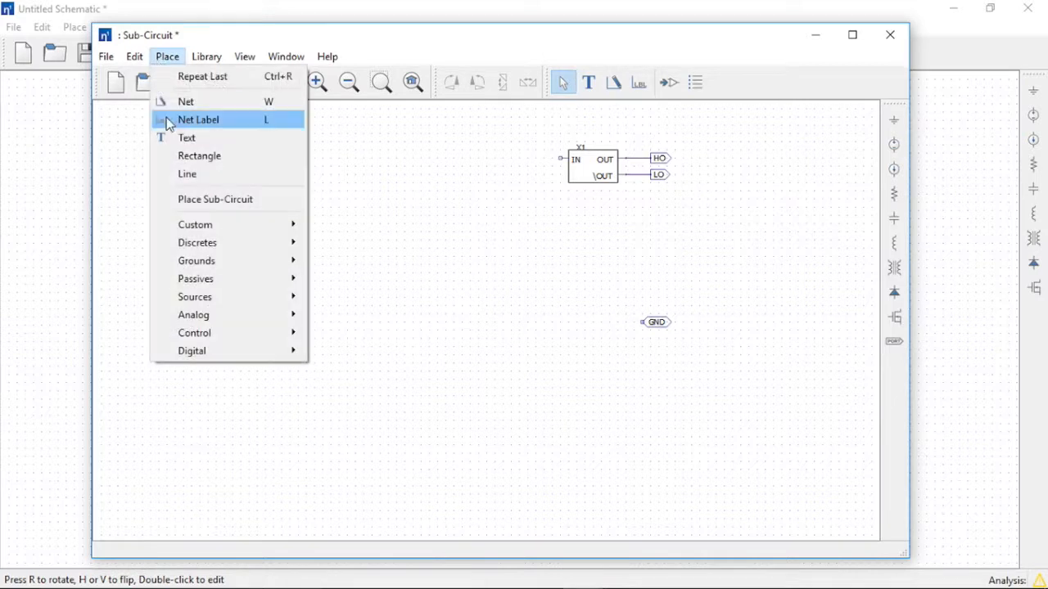
pyautogui.moveTo(222, 328)
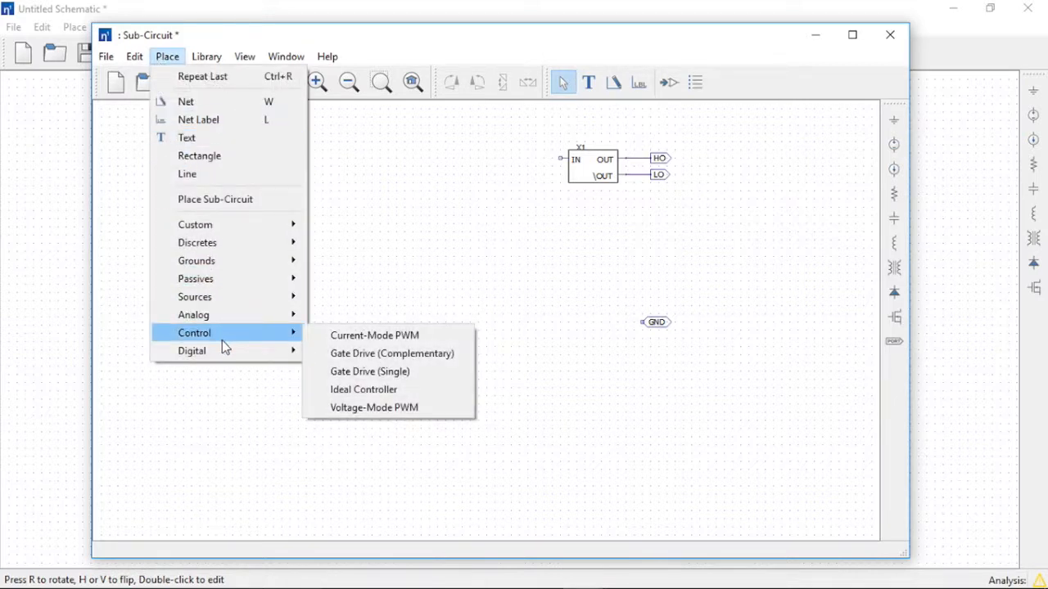
pyautogui.moveTo(223, 357)
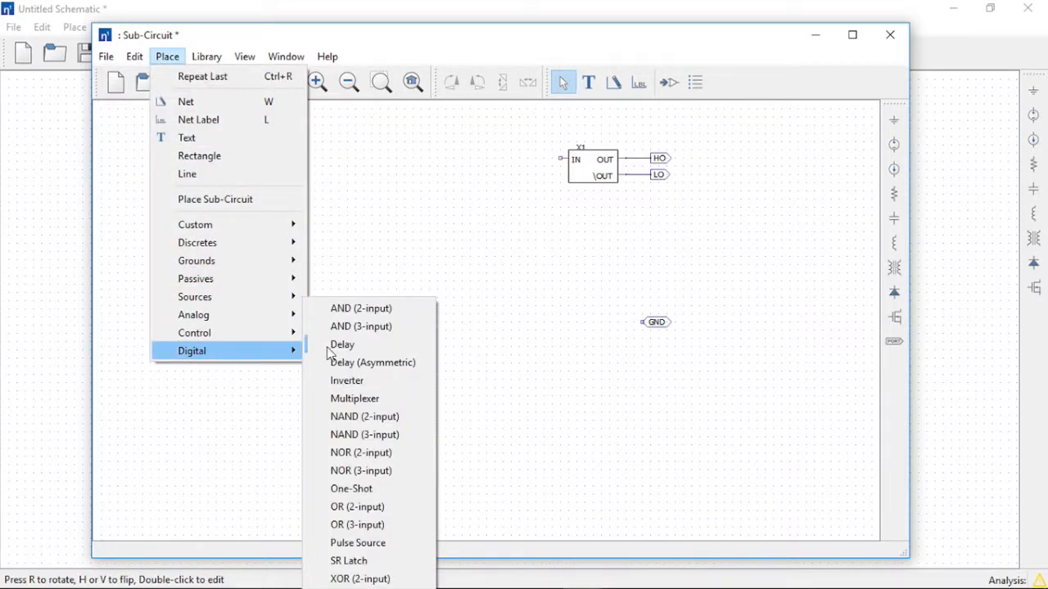
pyautogui.click(378, 544)
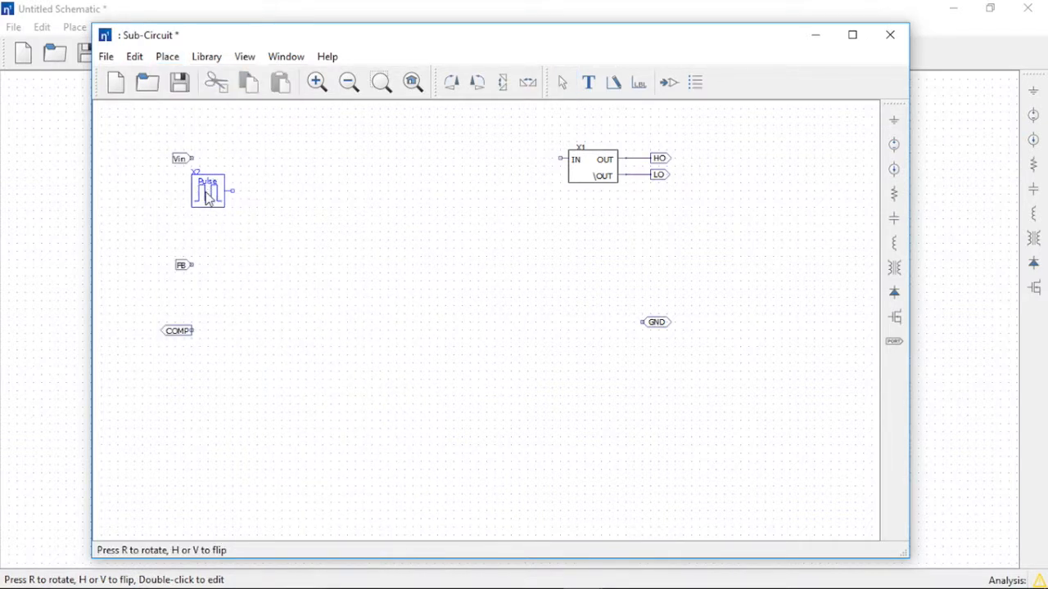
pyautogui.click(212, 204)
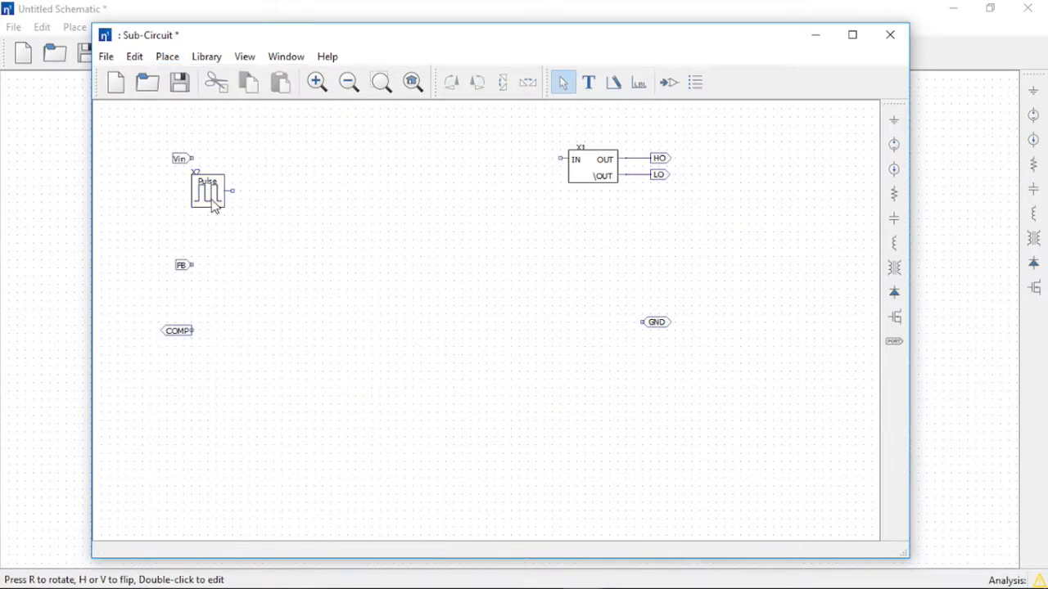
# Step: Set the pulse source's period to 1/freq with its value visible and its pulse width to 10n, and move its labels below the block
pyautogui.doubleClick(212, 204)
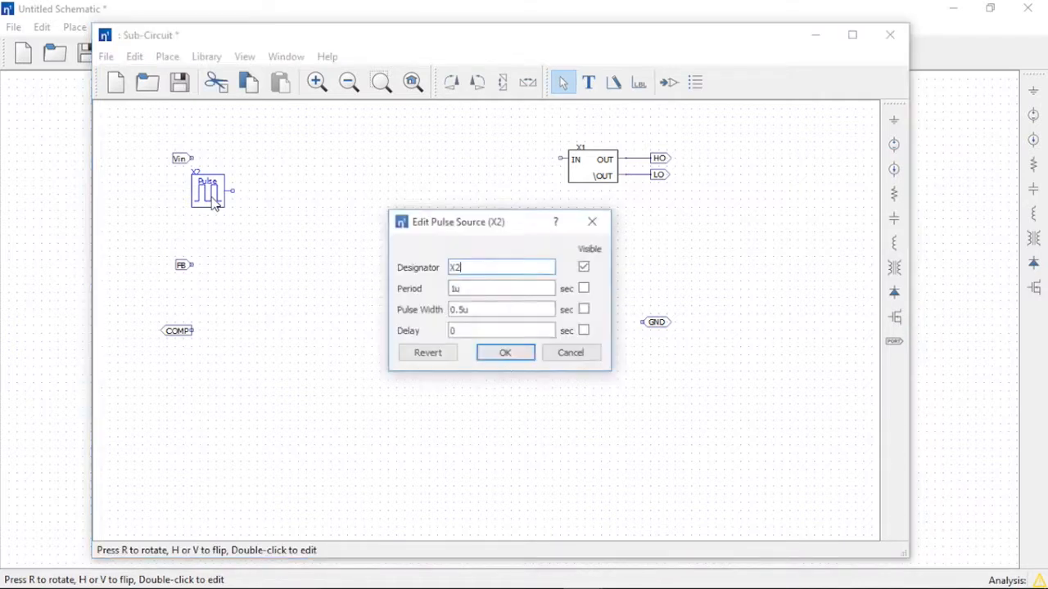
pyautogui.doubleClick(472, 288)
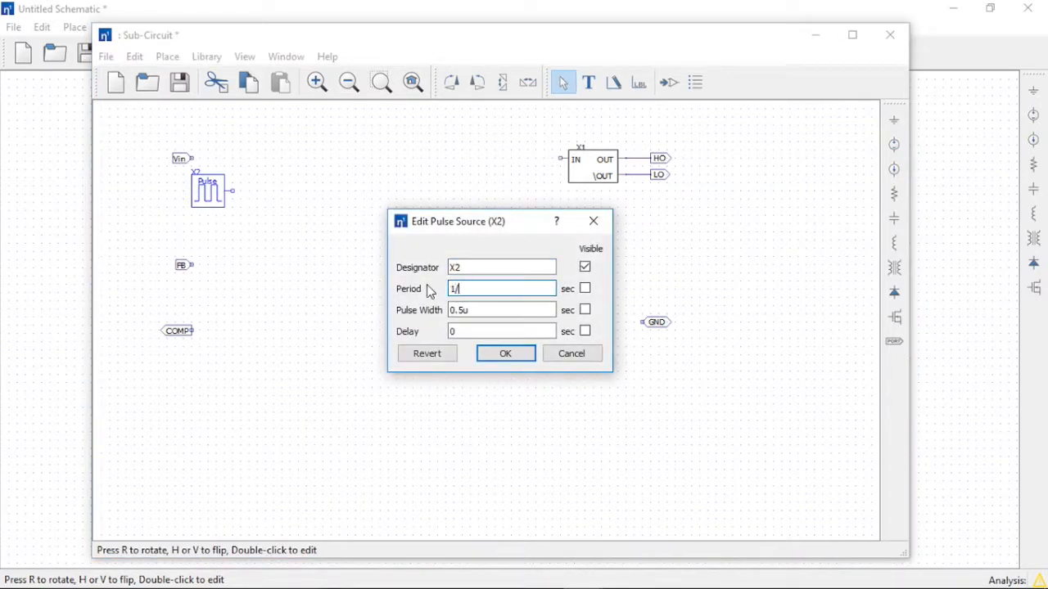
pyautogui.press('Tab')
pyautogui.moveTo(475, 309); pyautogui.dragTo(448, 311)
pyautogui.write('10n')
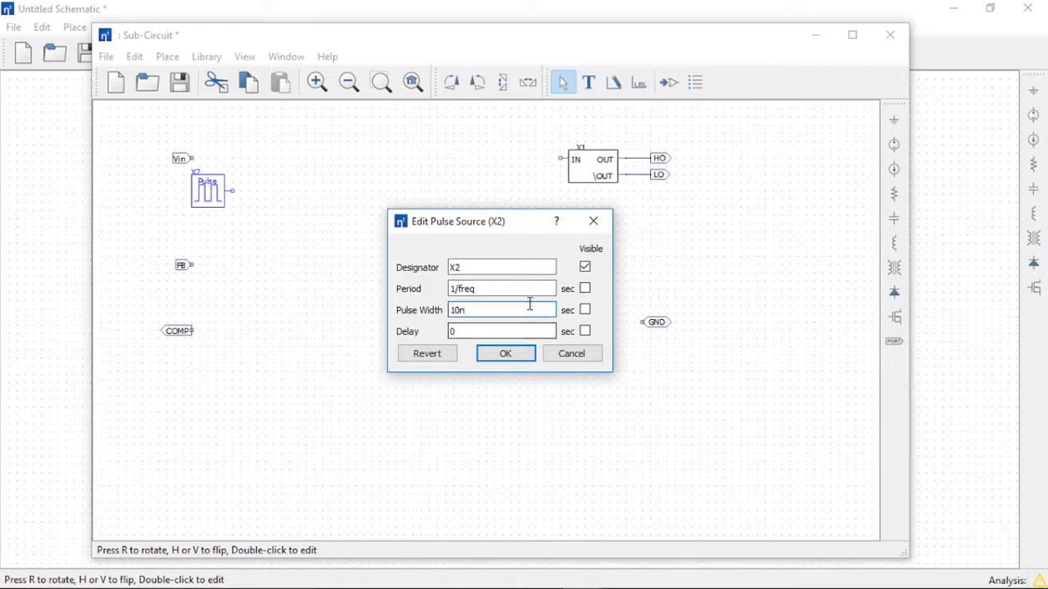
pyautogui.click(585, 289)
pyautogui.click(505, 353)
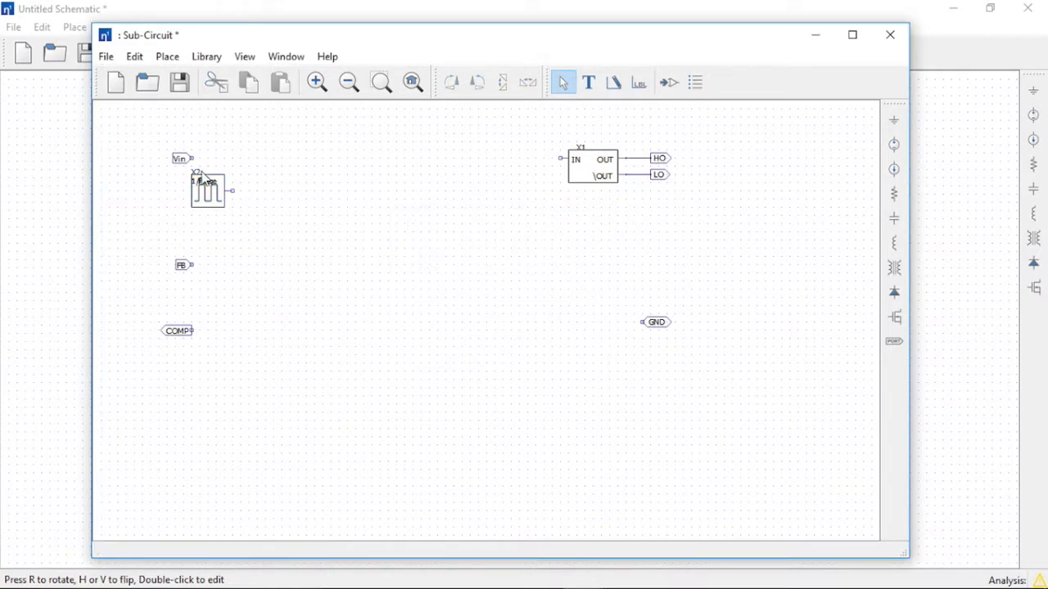
pyautogui.moveTo(198, 173); pyautogui.dragTo(204, 220)
# Step: Place an analog Variable Ramp block to the right of Vin and shift the pulse source slightly down to clear its reset pin
pyautogui.click(169, 56)
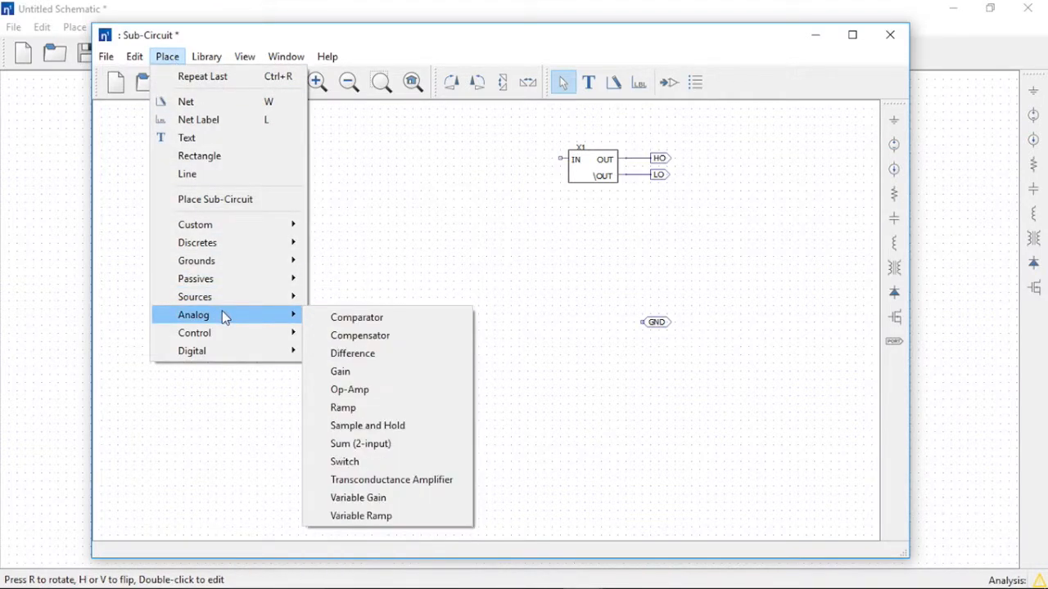
pyautogui.click(372, 515)
pyautogui.click(271, 163)
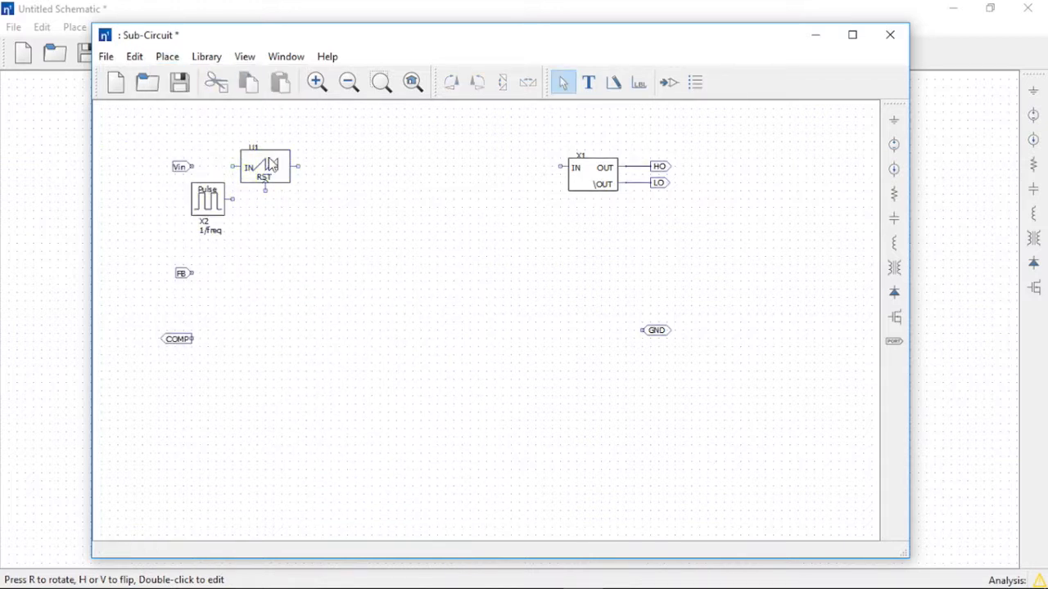
pyautogui.moveTo(205, 205); pyautogui.dragTo(207, 212)
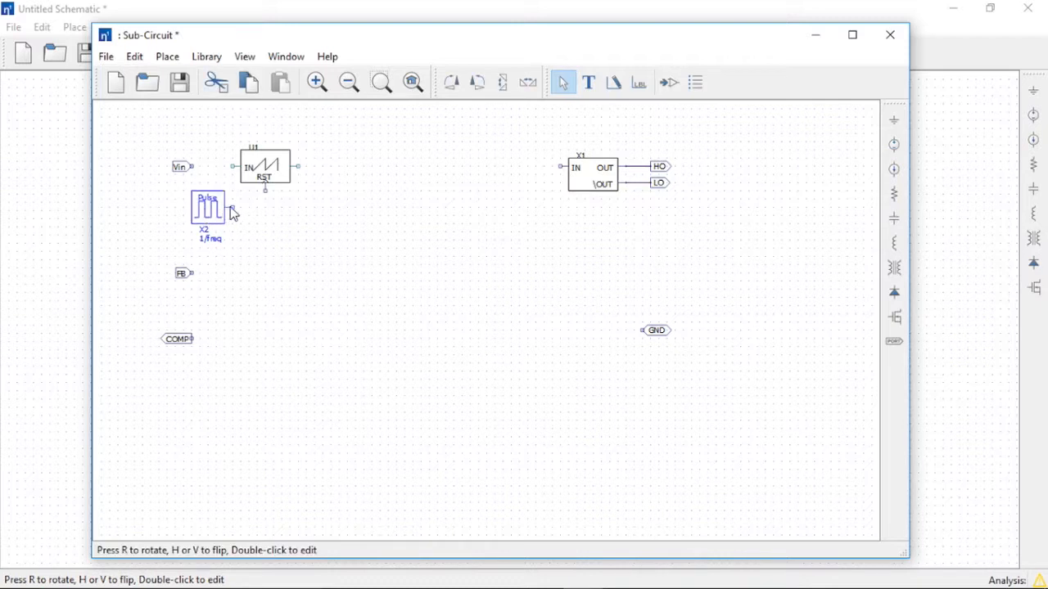
# Step: Wire the pulse source's output to the ramp's RST pin and the Vin port to the ramp's IN pin
pyautogui.press('w')
pyautogui.click(232, 207)
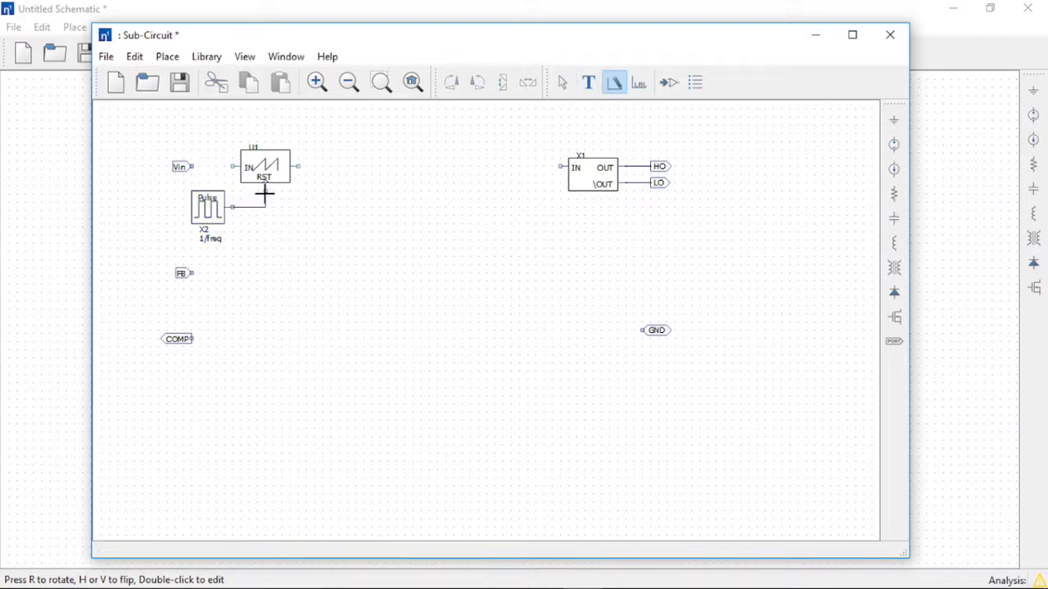
pyautogui.click(264, 185)
pyautogui.click(233, 167)
pyautogui.click(190, 166)
pyautogui.press('Escape')
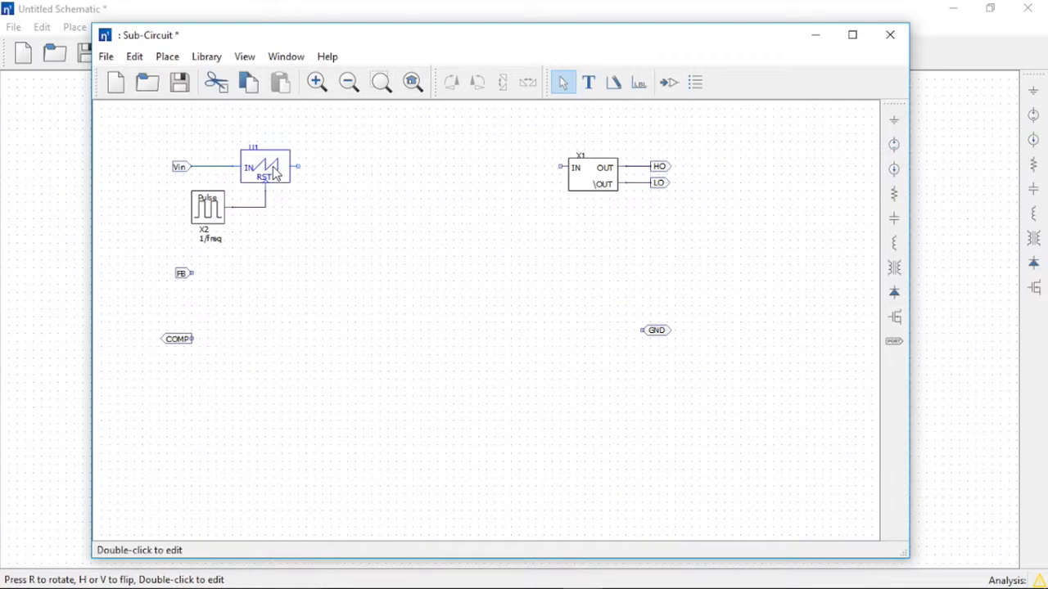
# Step: Set the variable ramp's slope to .1*freq with its value visible and its limit to 5 V, and move its labels above the block
pyautogui.doubleClick(275, 172)
pyautogui.click(494, 289)
pyautogui.moveTo(493, 290); pyautogui.dragTo(453, 288)
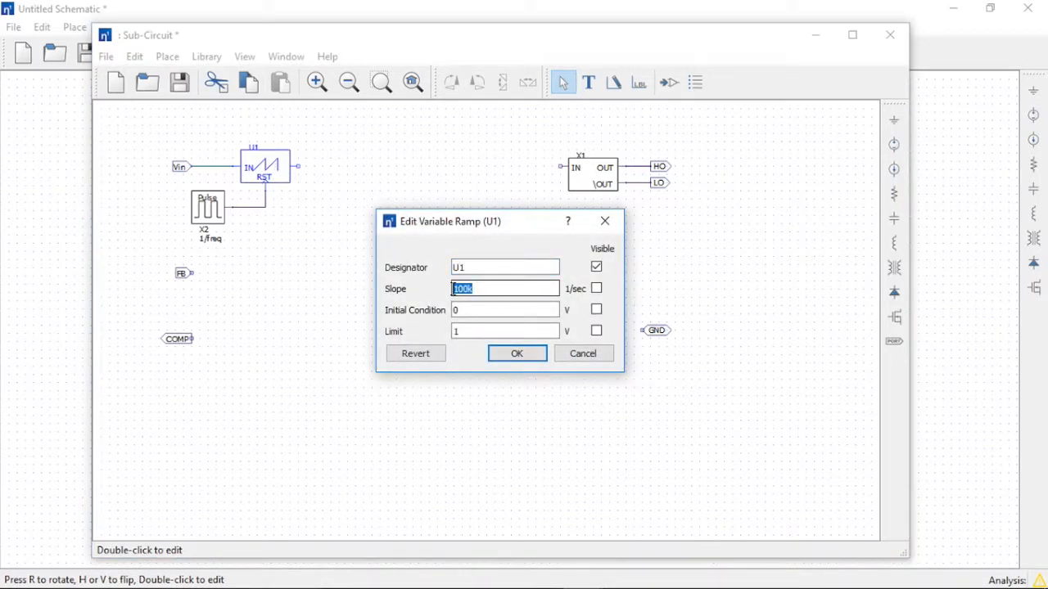
pyautogui.write('0.1')
pyautogui.click(468, 331)
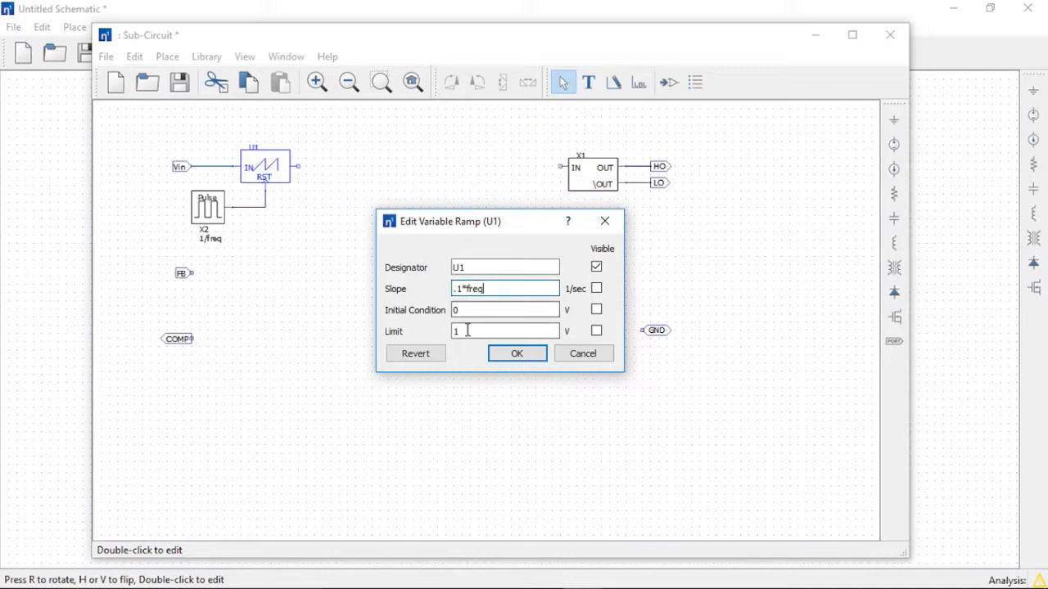
pyautogui.moveTo(467, 330); pyautogui.dragTo(451, 331)
pyautogui.write('5')
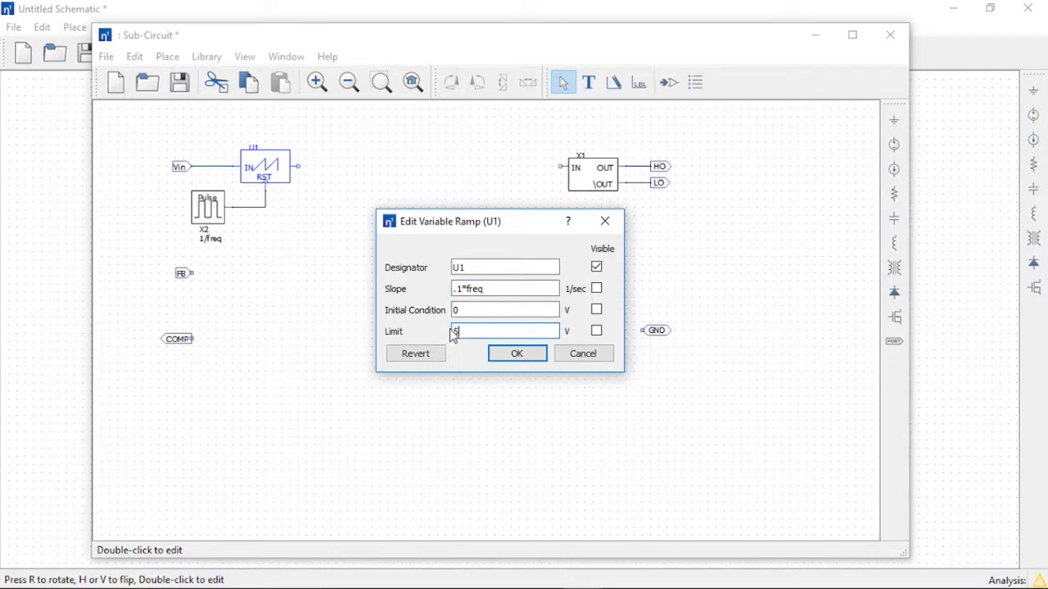
pyautogui.click(596, 293)
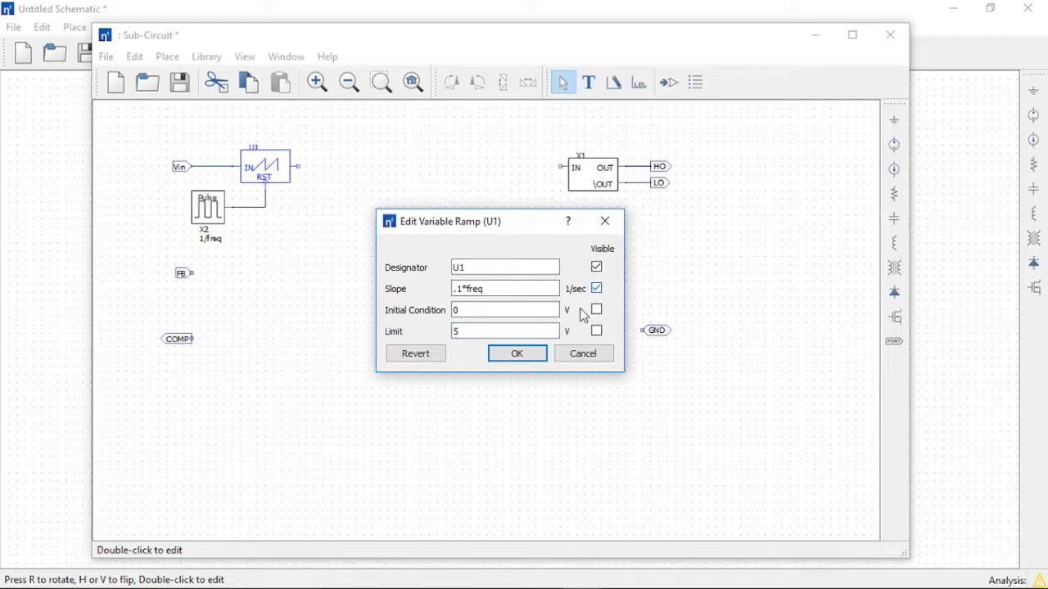
pyautogui.click(523, 357)
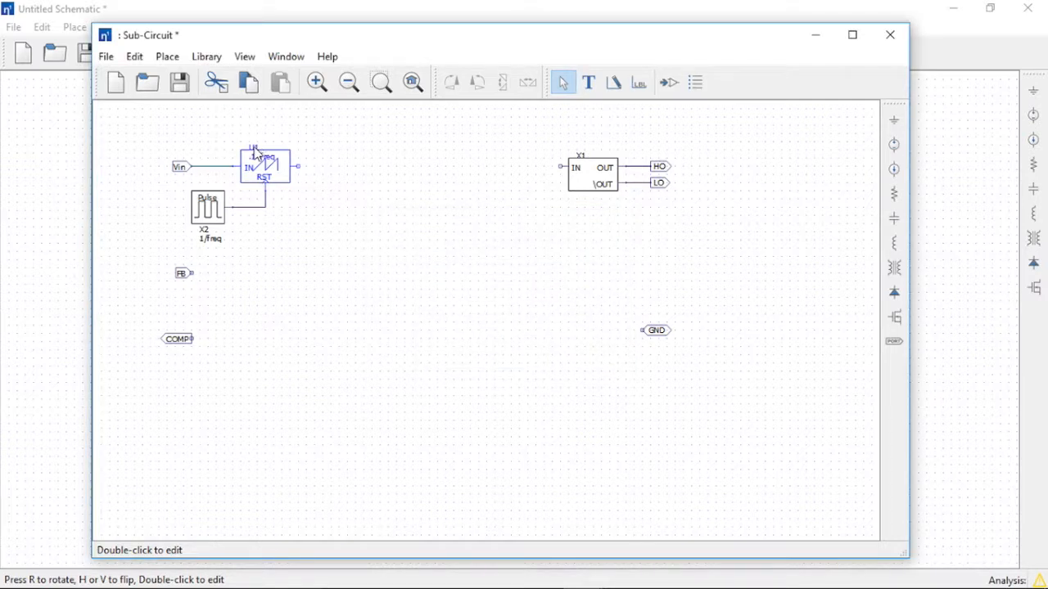
pyautogui.moveTo(254, 131); pyautogui.dragTo(253, 127)
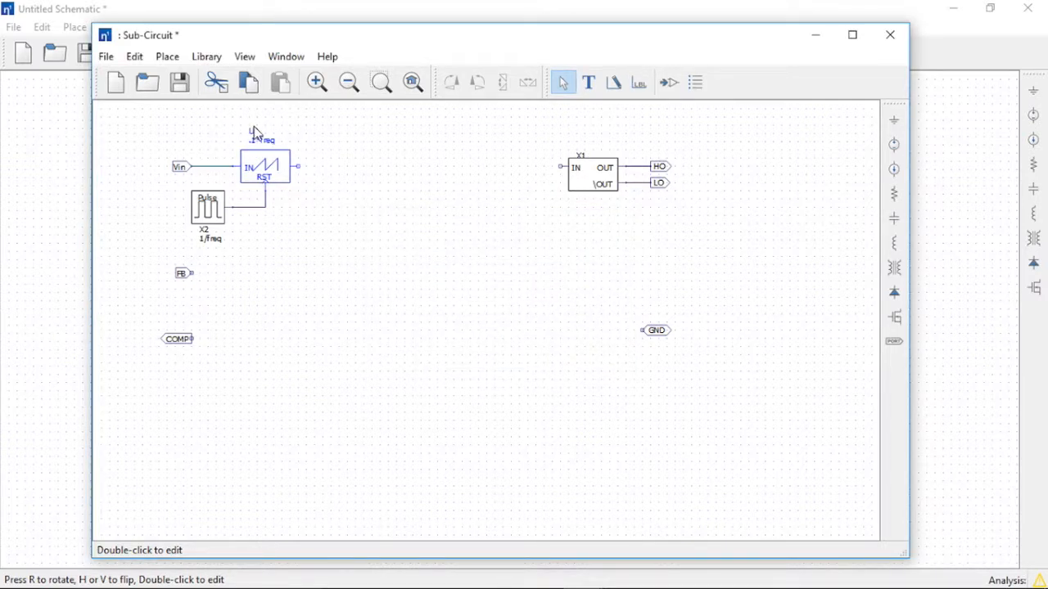
pyautogui.click(334, 182)
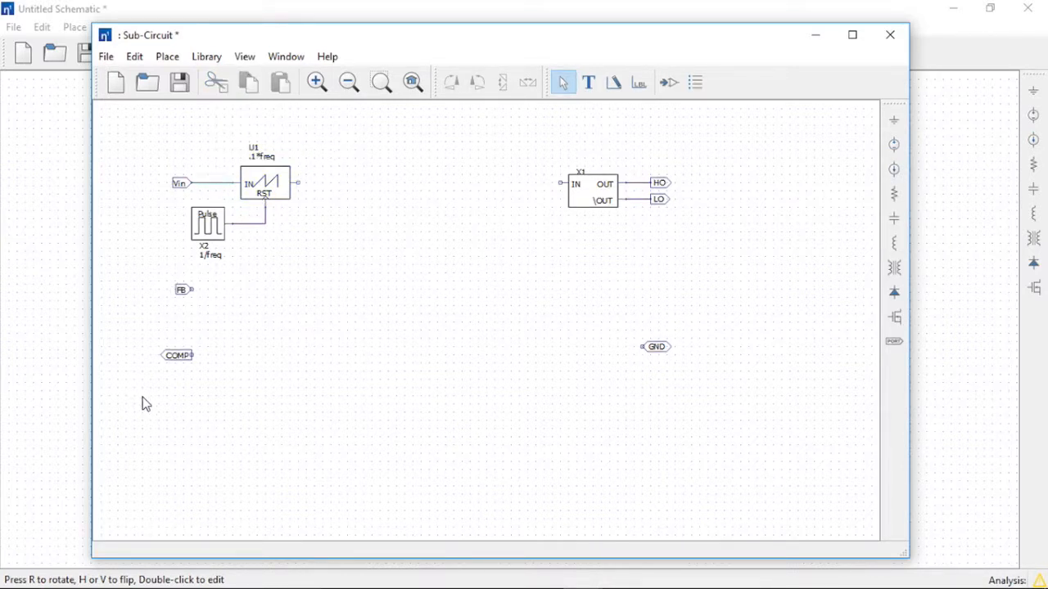
# Step: Place an Op-Amp to the right of the FB port and align FB with the op-amp's inverting input
pyautogui.click(167, 56)
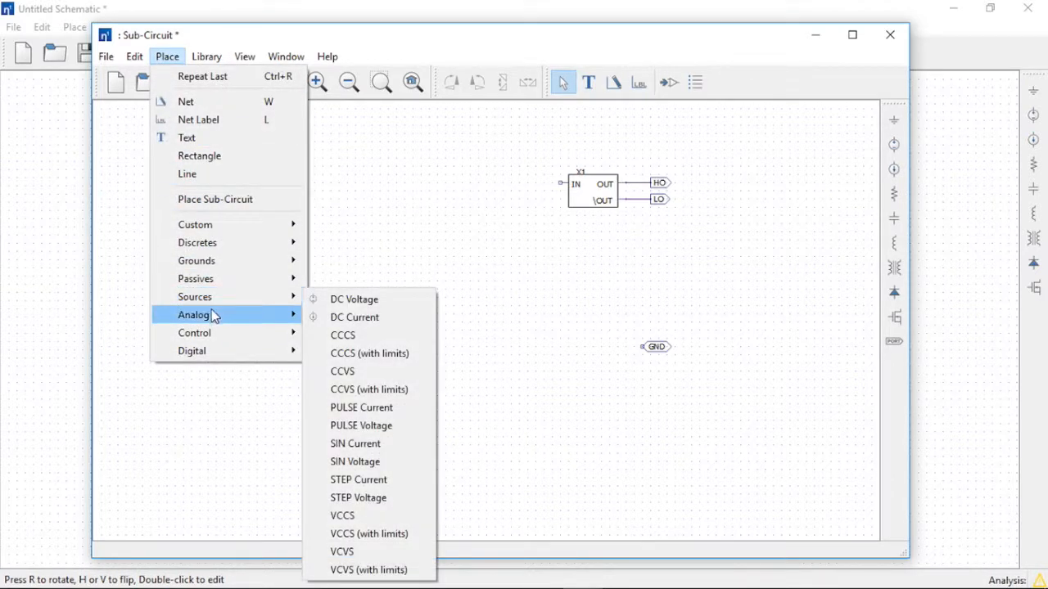
pyautogui.moveTo(210, 314)
pyautogui.click(372, 392)
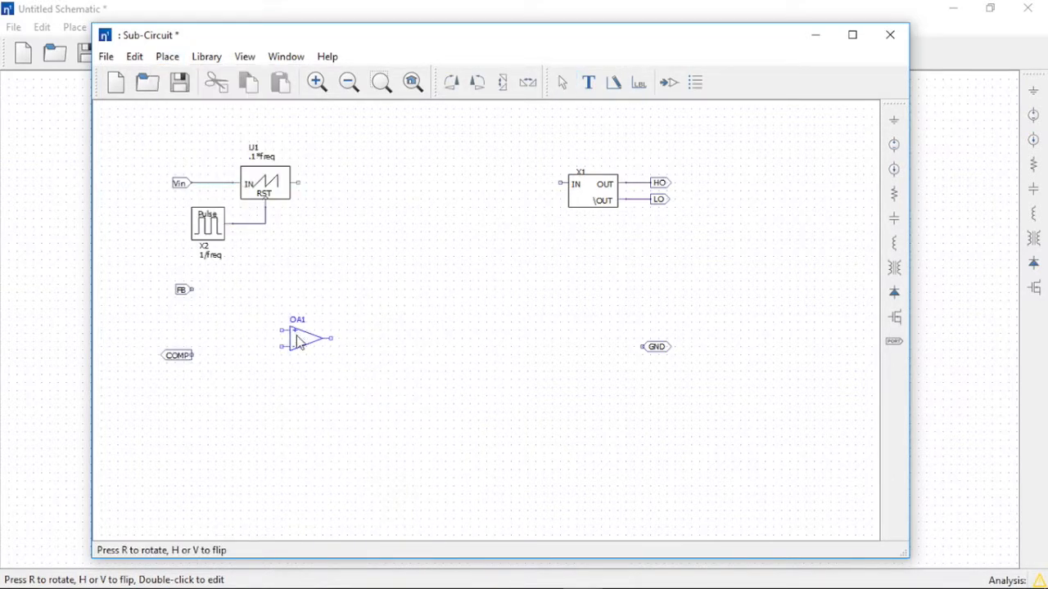
pyautogui.click(270, 319)
pyautogui.press('Escape')
pyautogui.moveTo(183, 293); pyautogui.dragTo(287, 327)
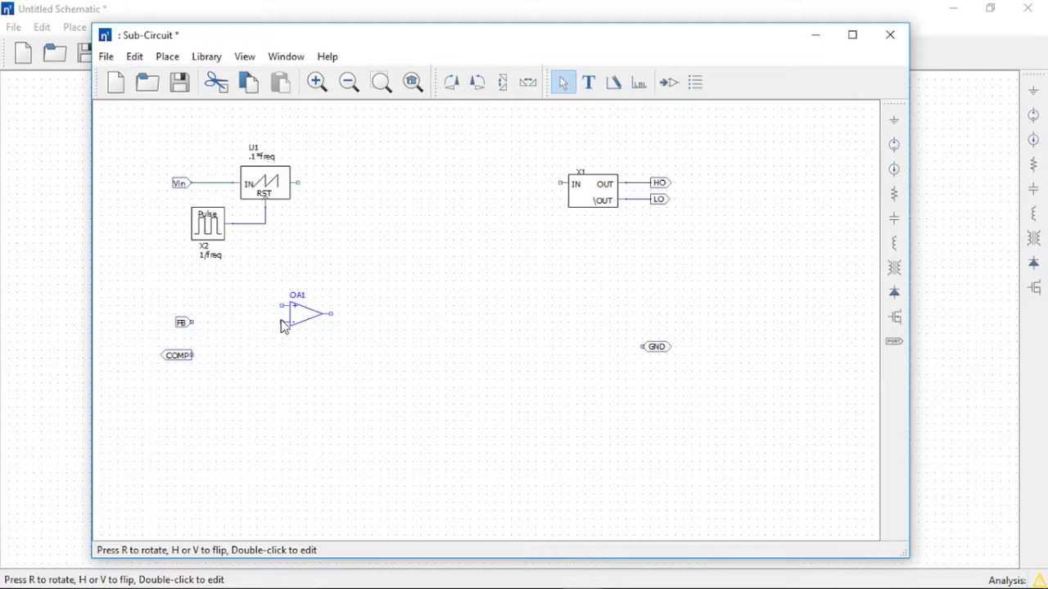
# Step: Wire the op-amp's inverting input to the FB port
pyautogui.press('w')
pyautogui.click(282, 322)
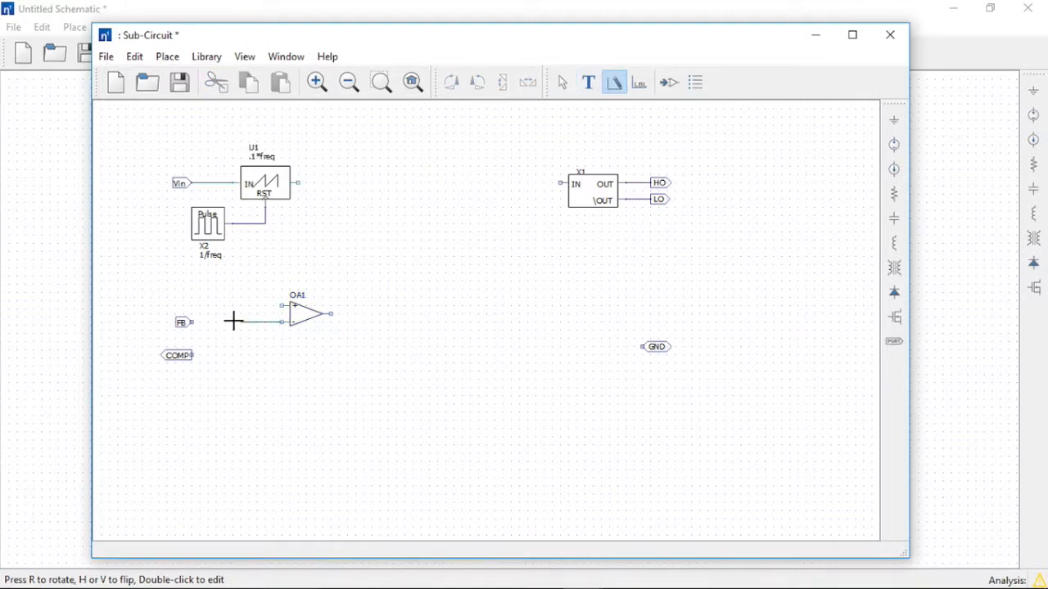
pyautogui.click(191, 322)
pyautogui.press('Escape')
# Step: Place a STEP Voltage source above the FB wire, left of the op-amp, and a ground symbol to the source's left
pyautogui.click(168, 57)
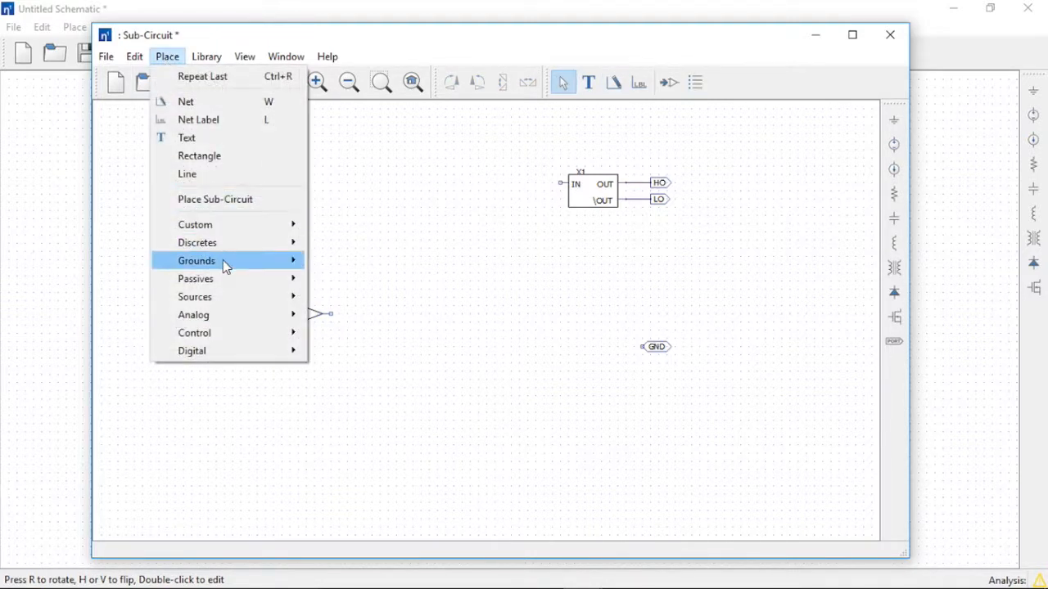
pyautogui.moveTo(234, 299)
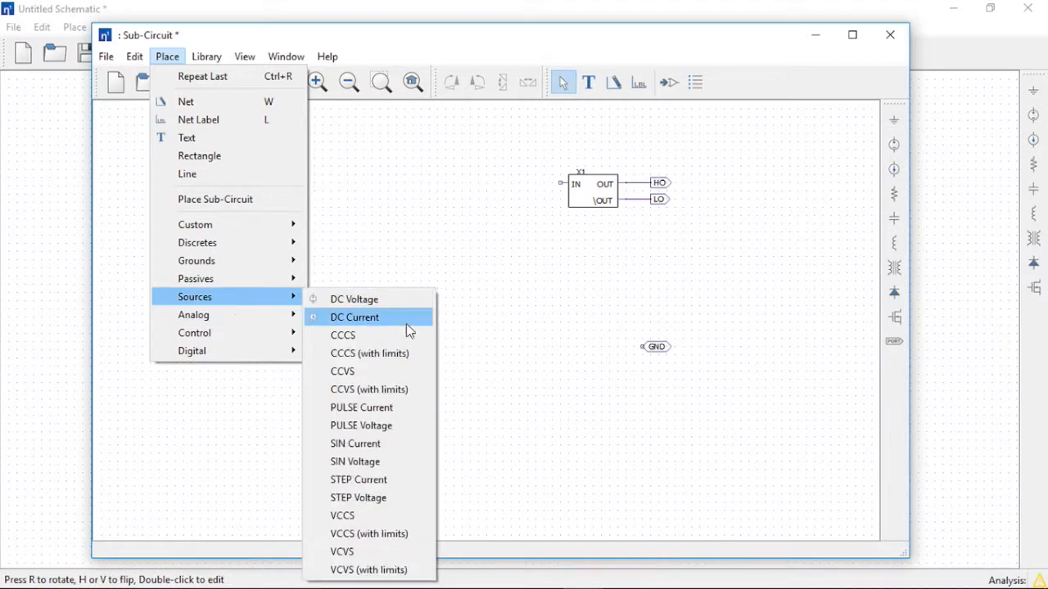
pyautogui.click(398, 497)
pyautogui.click(239, 298)
pyautogui.click(894, 120)
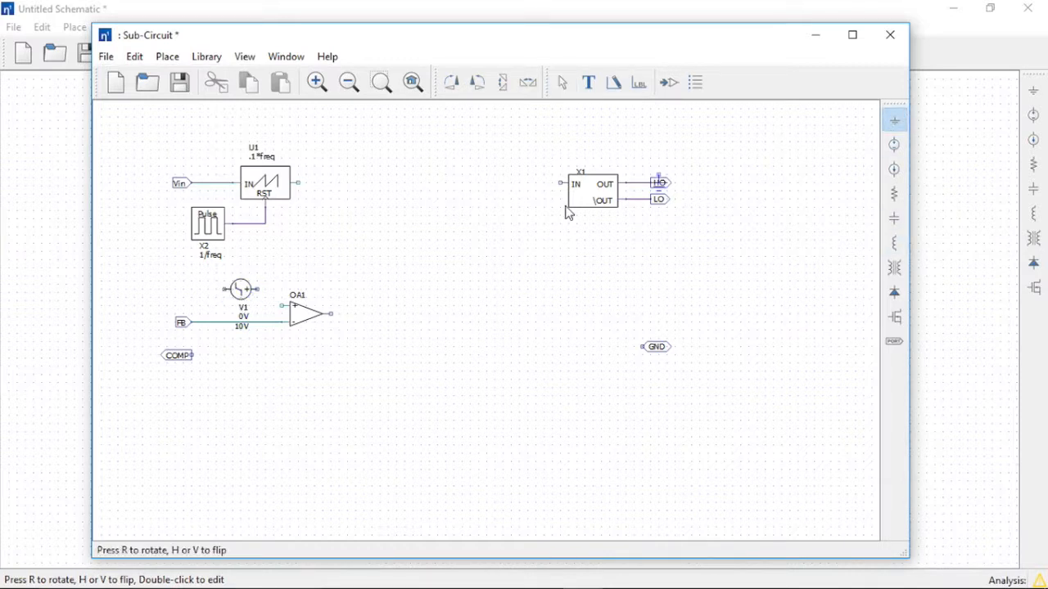
pyautogui.click(213, 309)
# Step: Wire the ground to the step source's negative terminal and its positive terminal to the op-amp's non-inverting input
pyautogui.press('w')
pyautogui.click(208, 295)
pyautogui.click(226, 290)
pyautogui.click(250, 288)
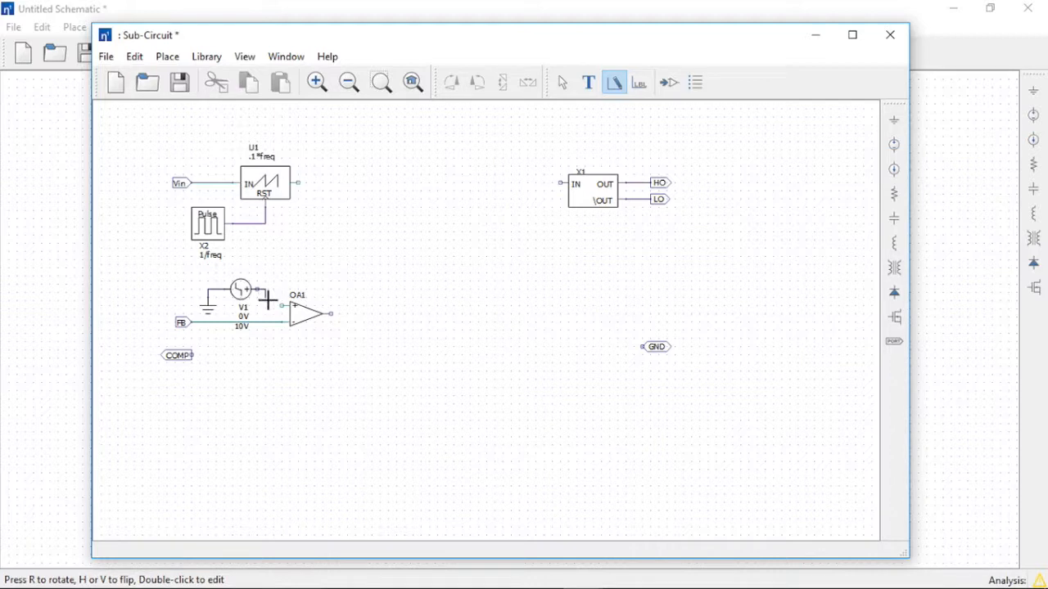
pyautogui.click(281, 305)
pyautogui.press('Escape')
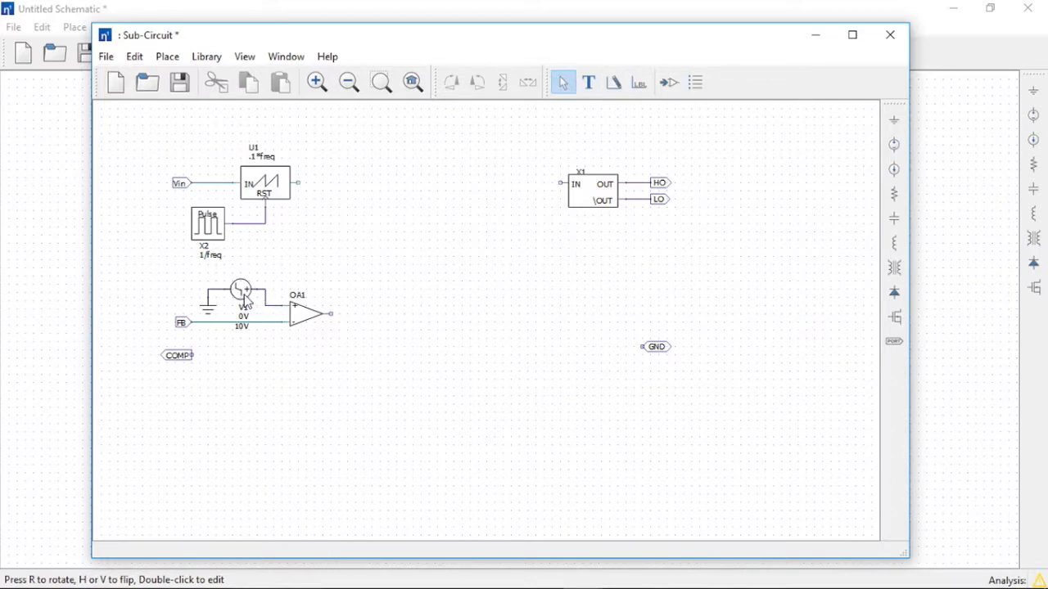
# Step: Set the step source's step voltage to 1 V and rise time to 200u, and hide its initial voltage label
pyautogui.doubleClick(246, 304)
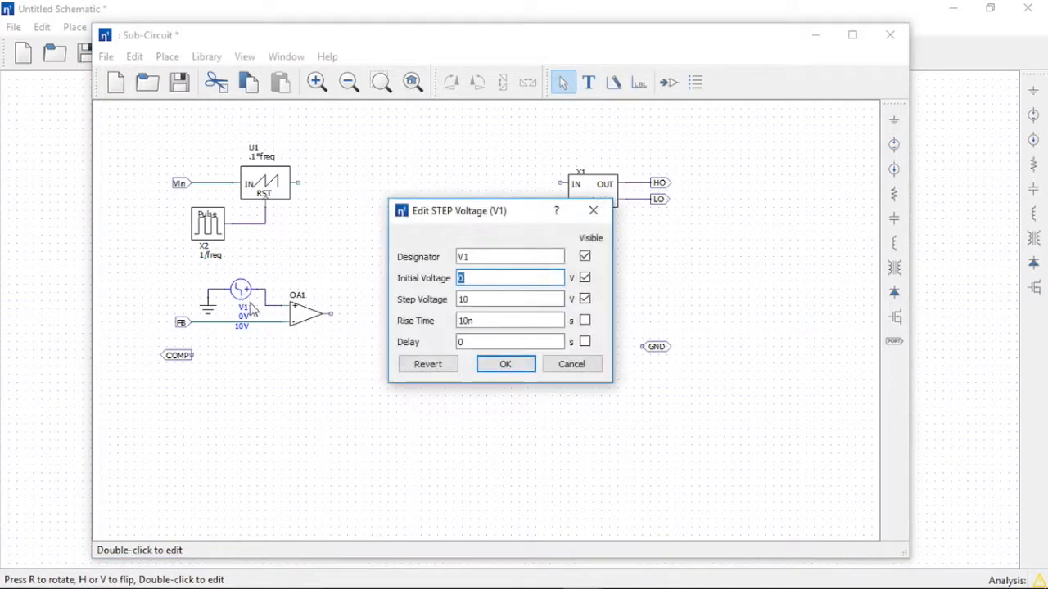
pyautogui.click(470, 301)
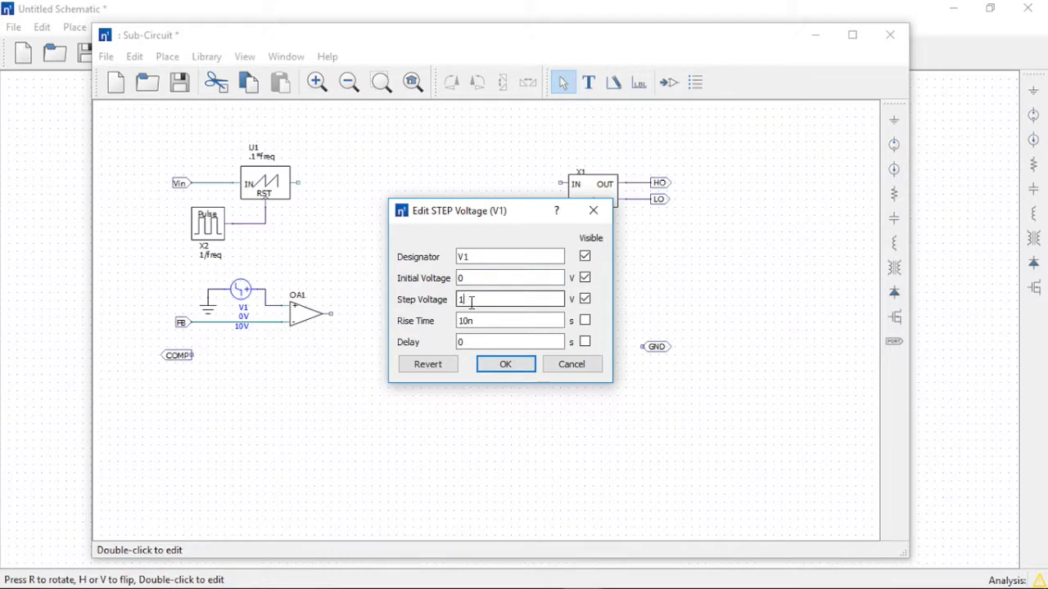
pyautogui.press('Tab')
pyautogui.write('200u')
pyautogui.click(585, 278)
pyautogui.click(506, 366)
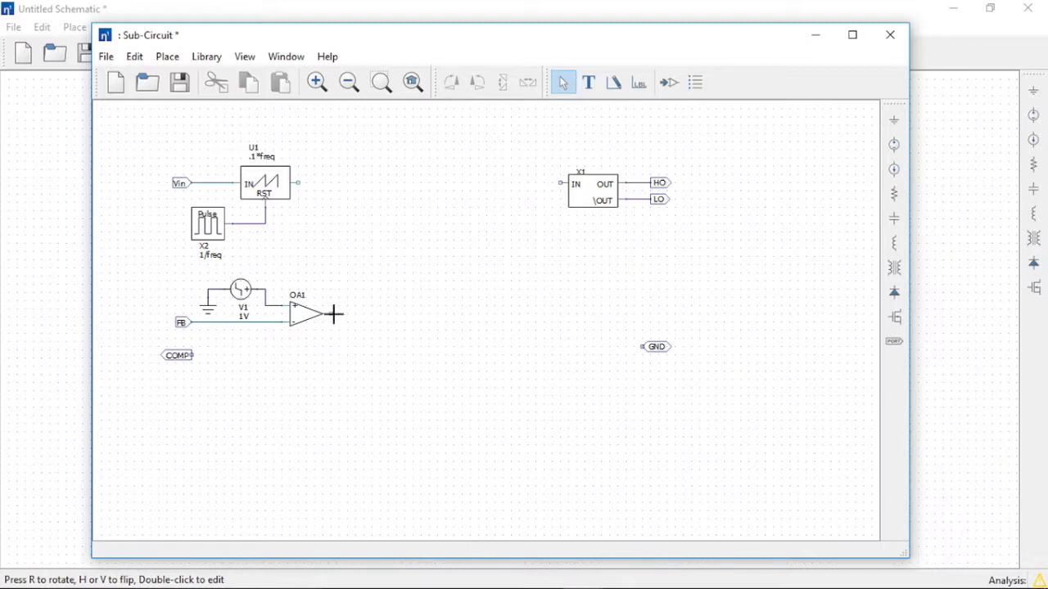
# Step: Wire the op-amp's output to the COMP port
pyautogui.press('w')
pyautogui.moveTo(332, 314)
pyautogui.mouseDown()
pyautogui.moveTo(269, 349)
pyautogui.moveTo(192, 356)
pyautogui.mouseUp()
pyautogui.press('Escape')
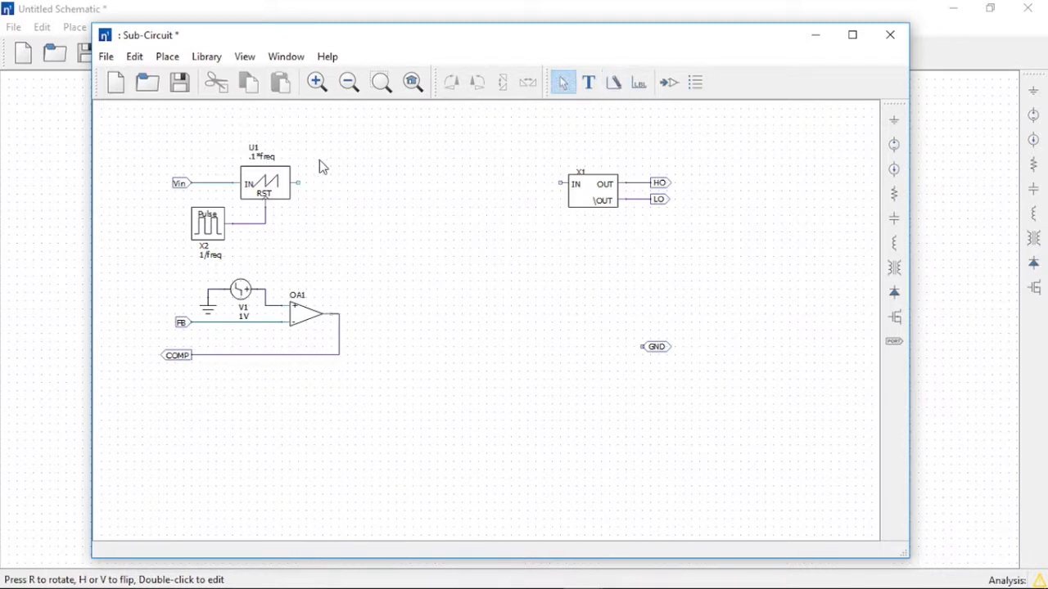
# Step: Place a digital set-reset block with S, R and Q pins just left of the gate drive
pyautogui.click(205, 56)
pyautogui.moveTo(172, 56)
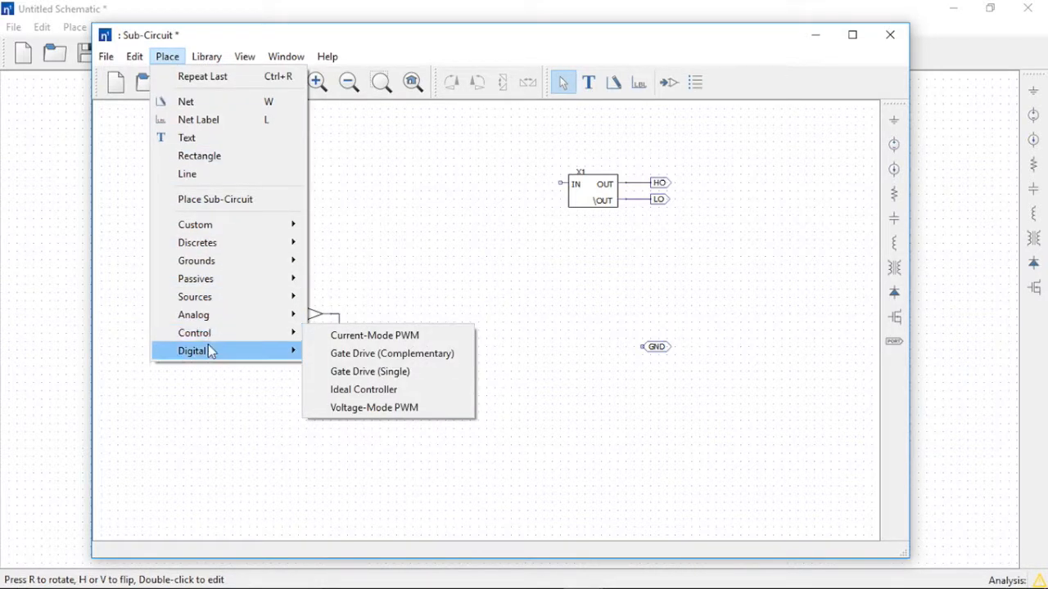
pyautogui.moveTo(208, 346)
pyautogui.click(348, 561)
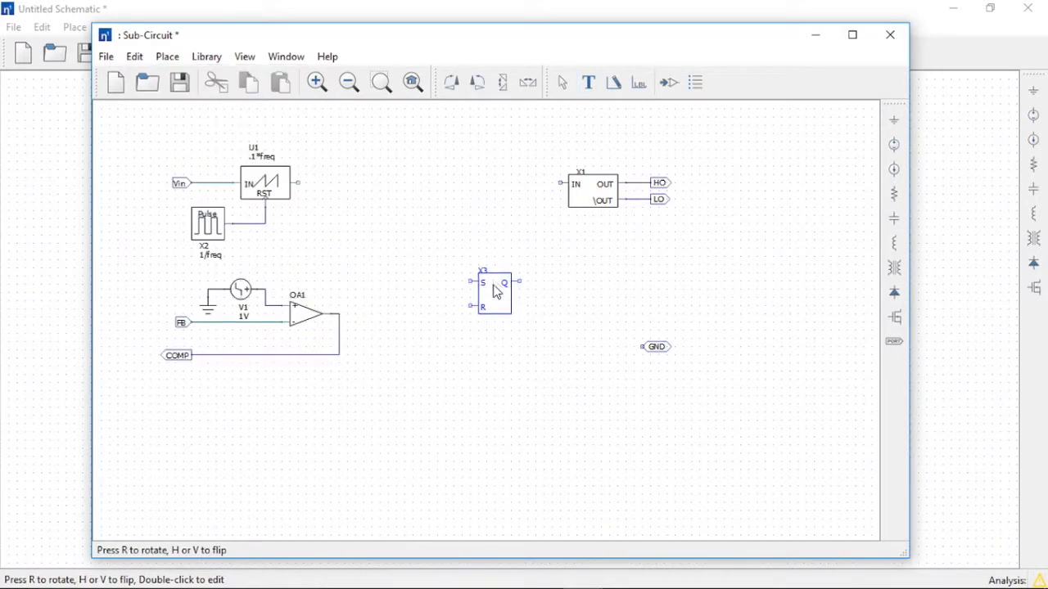
pyautogui.click(509, 205)
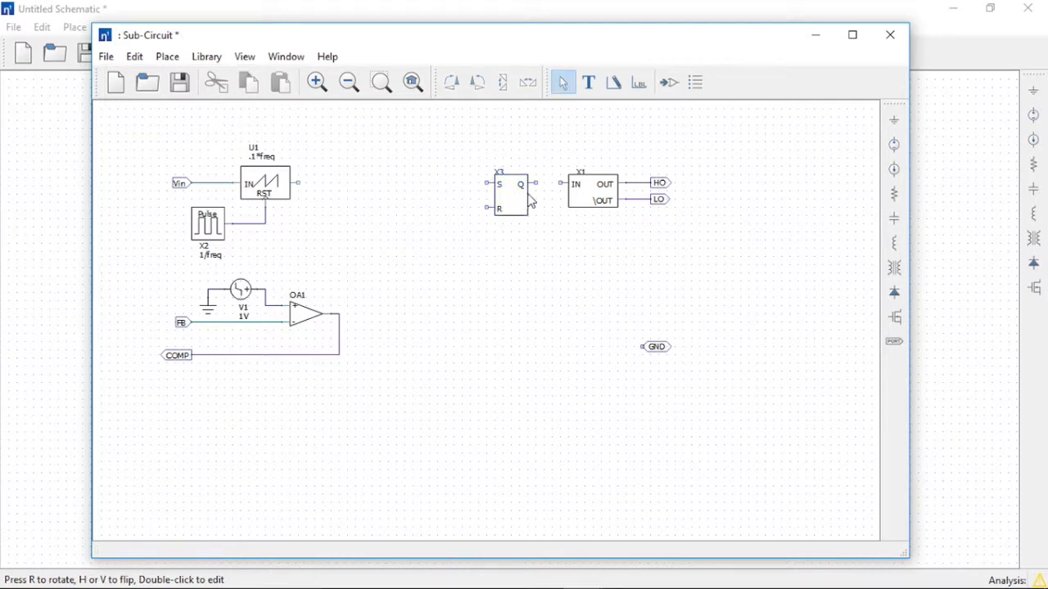
# Step: Wire the set-reset block's Q output to the gate drive's IN and its S input to the pulse source's output net
pyautogui.click(567, 183)
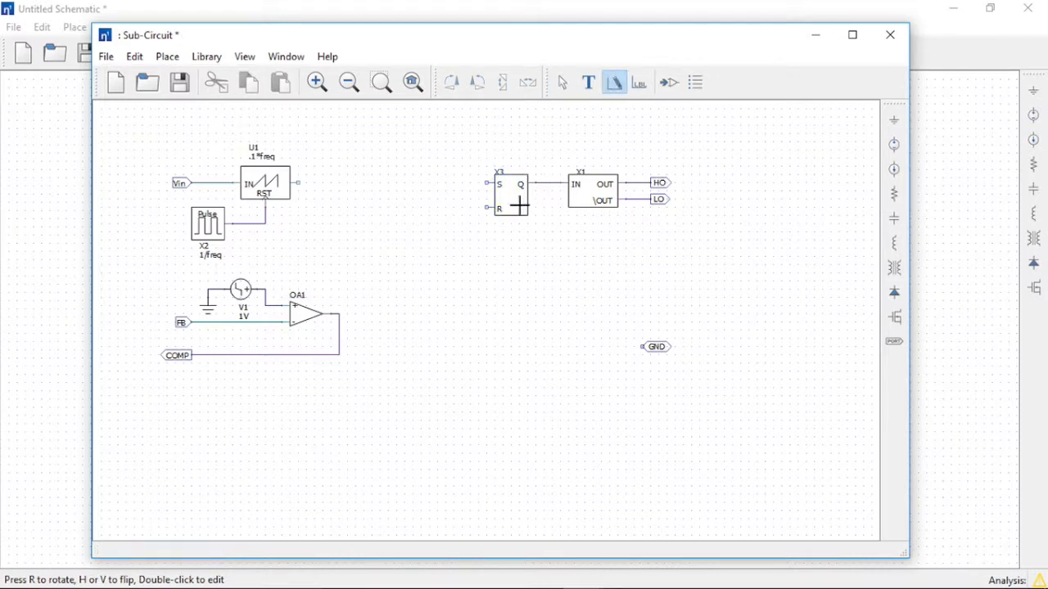
pyautogui.click(486, 184)
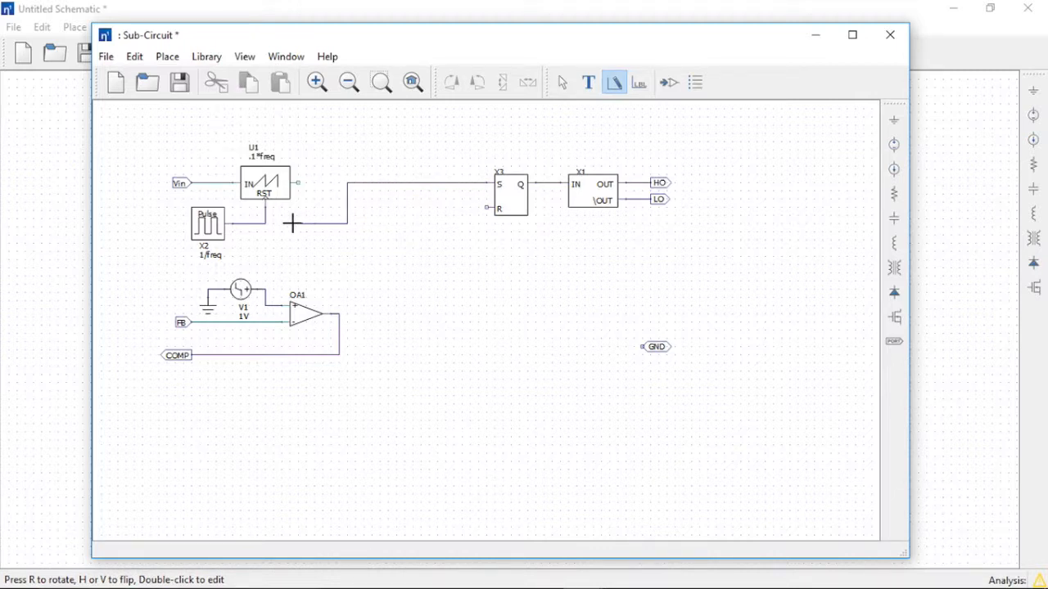
pyautogui.click(265, 222)
pyautogui.press('Escape')
# Step: Place an analog Comparator below and left of the set-reset block and wire its output to the block's R input
pyautogui.click(167, 55)
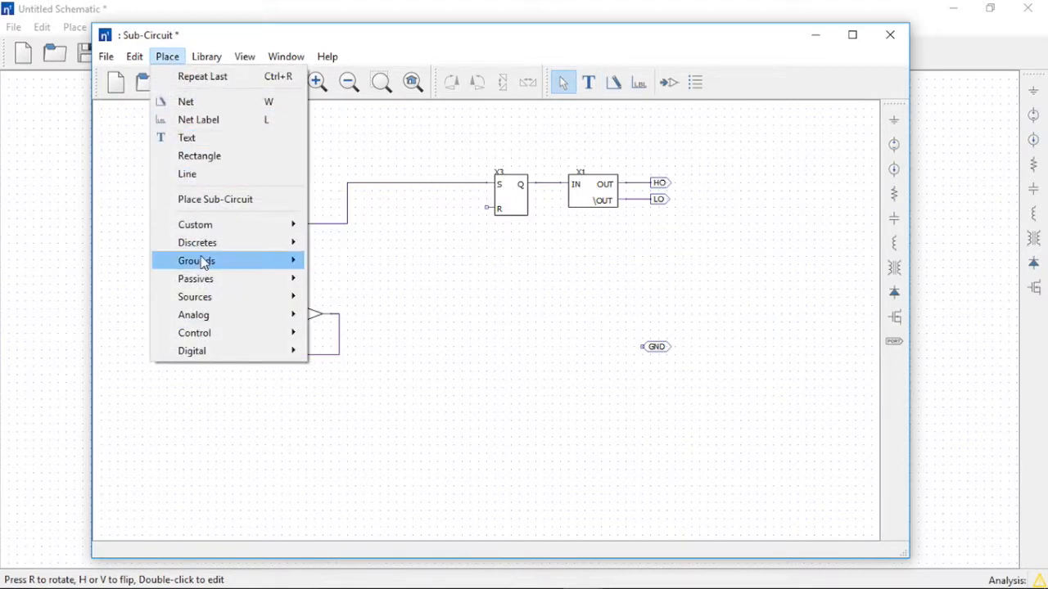
pyautogui.moveTo(212, 317)
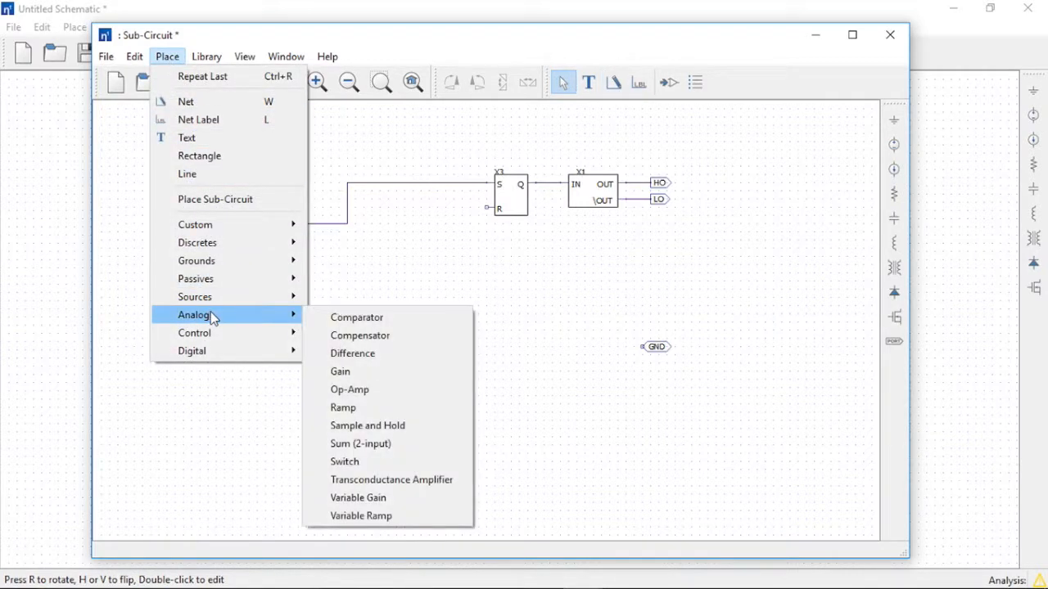
pyautogui.click(340, 320)
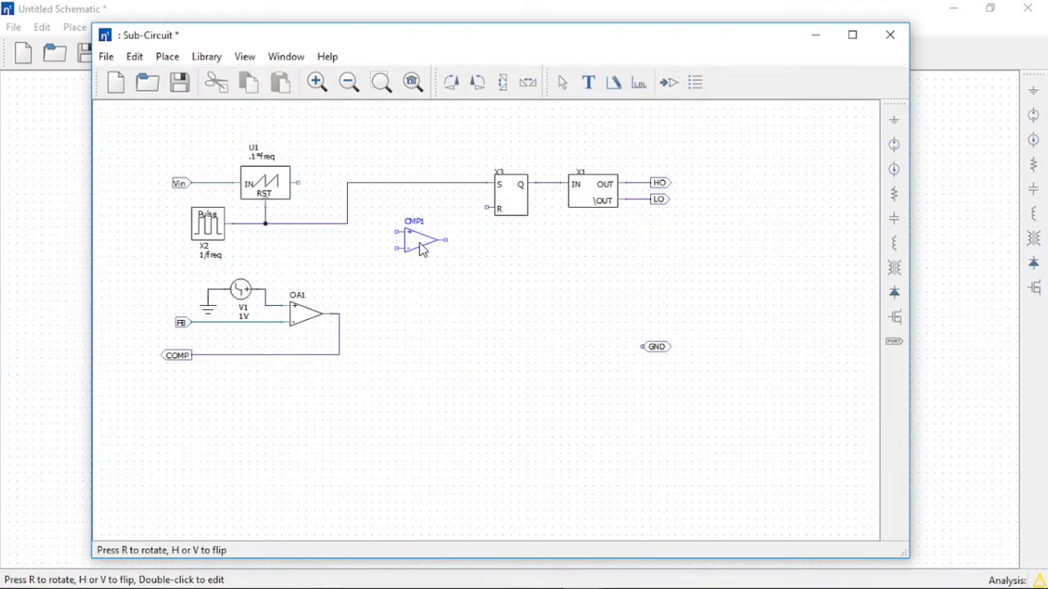
pyautogui.click(420, 245)
pyautogui.press('w')
pyautogui.click(444, 240)
pyautogui.click(485, 209)
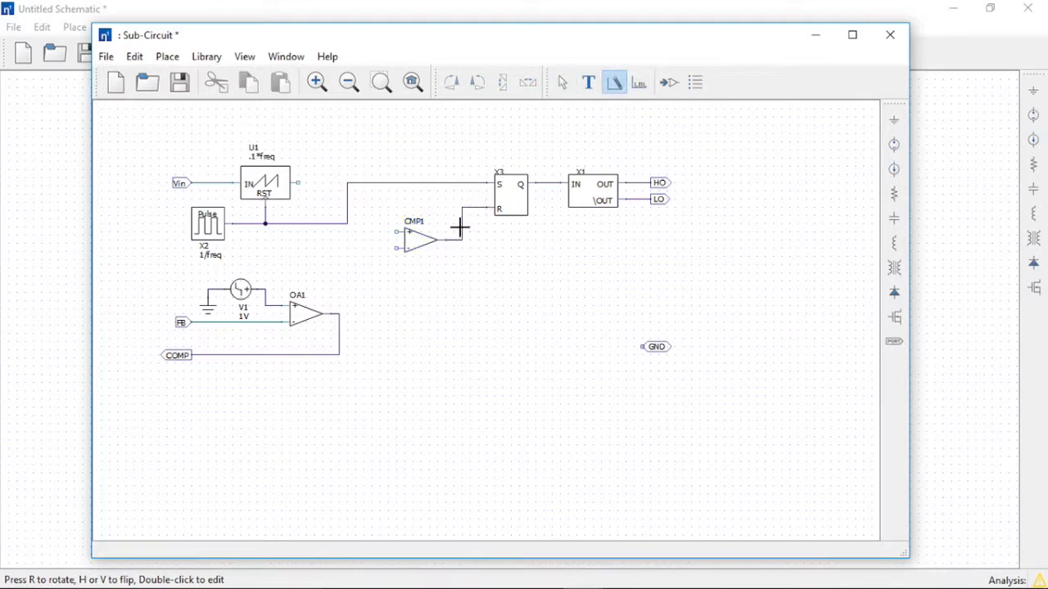
# Step: Wire the ramp block's output to the comparator's non-inverting input and the op-amp's output to its inverting input
pyautogui.click(299, 183)
pyautogui.click(307, 222)
pyautogui.click(397, 233)
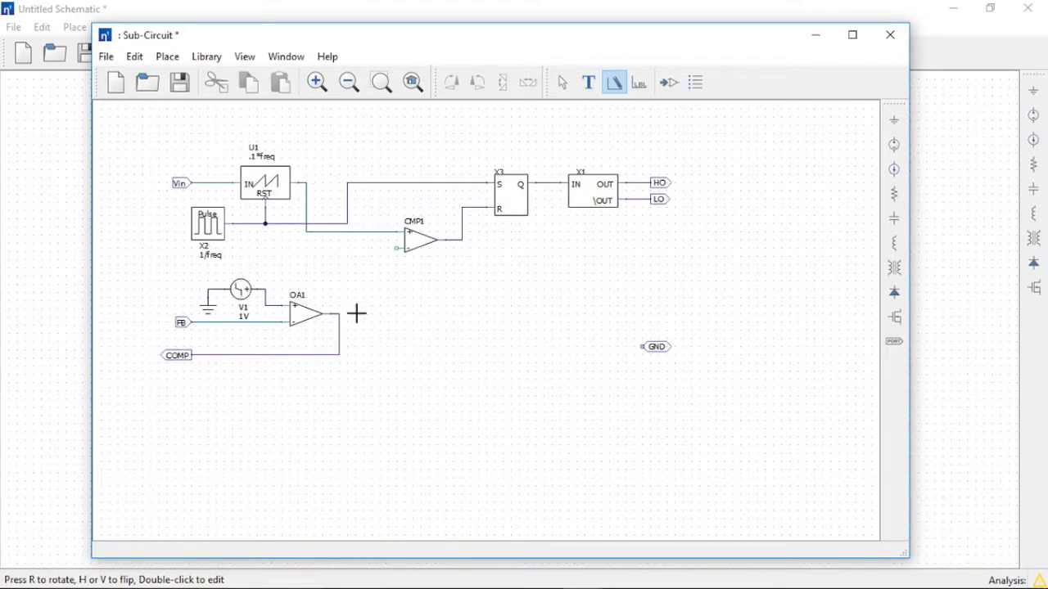
pyautogui.click(339, 314)
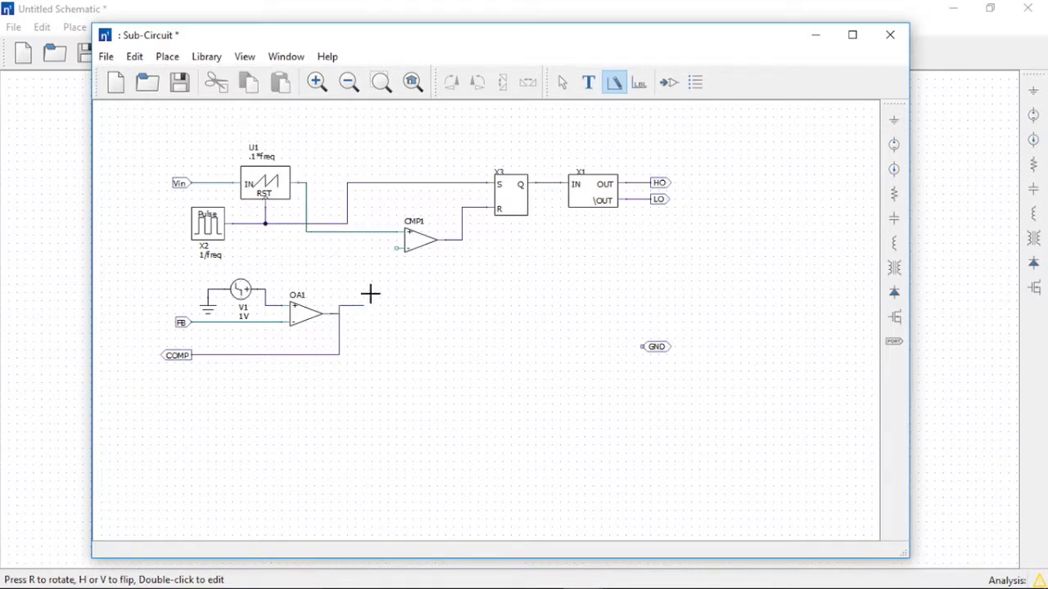
pyautogui.click(396, 247)
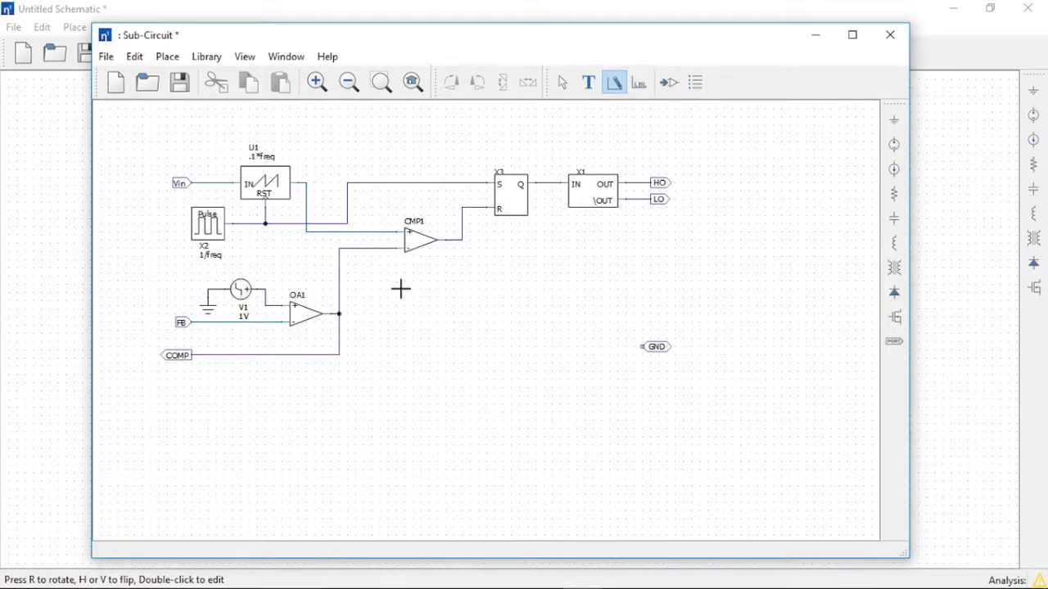
pyautogui.press('Escape')
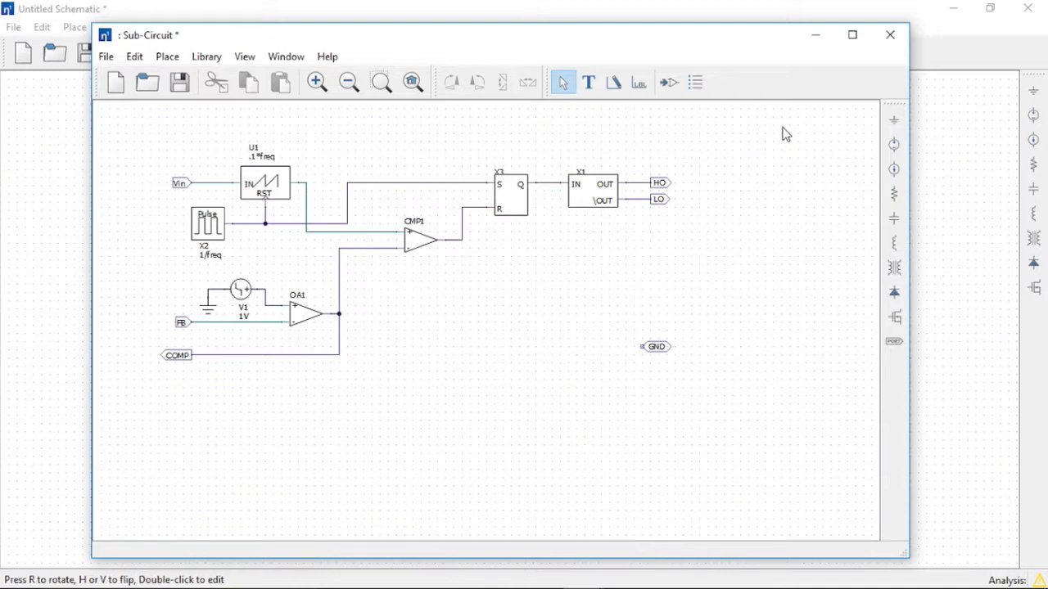
# Step: Close the sub-circuit, accepting to update and edit its symbol, and delete the >LABEL text above the symbol's rectangle
pyautogui.click(891, 38)
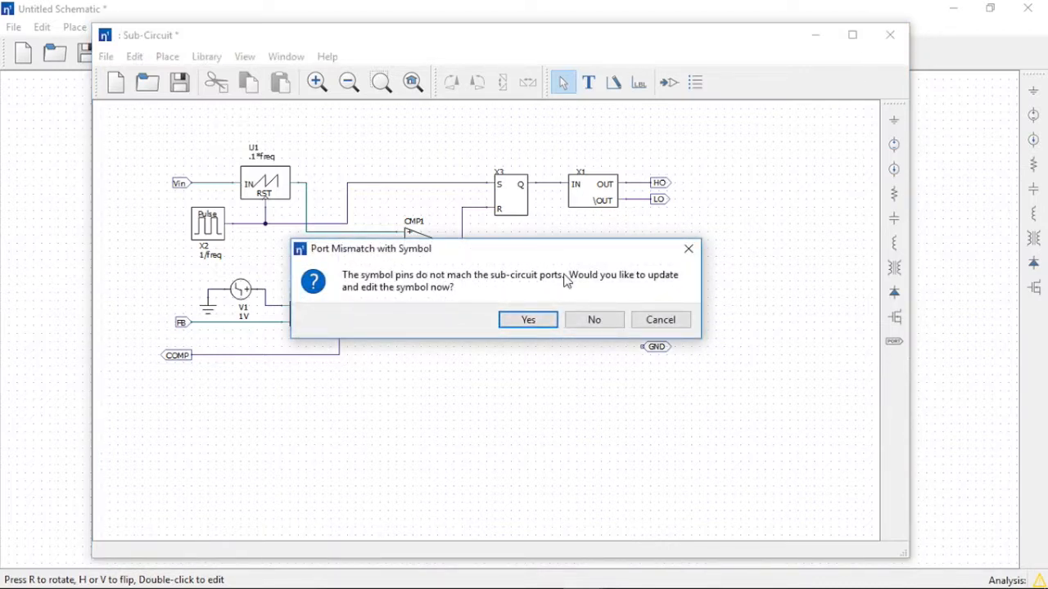
pyautogui.click(531, 320)
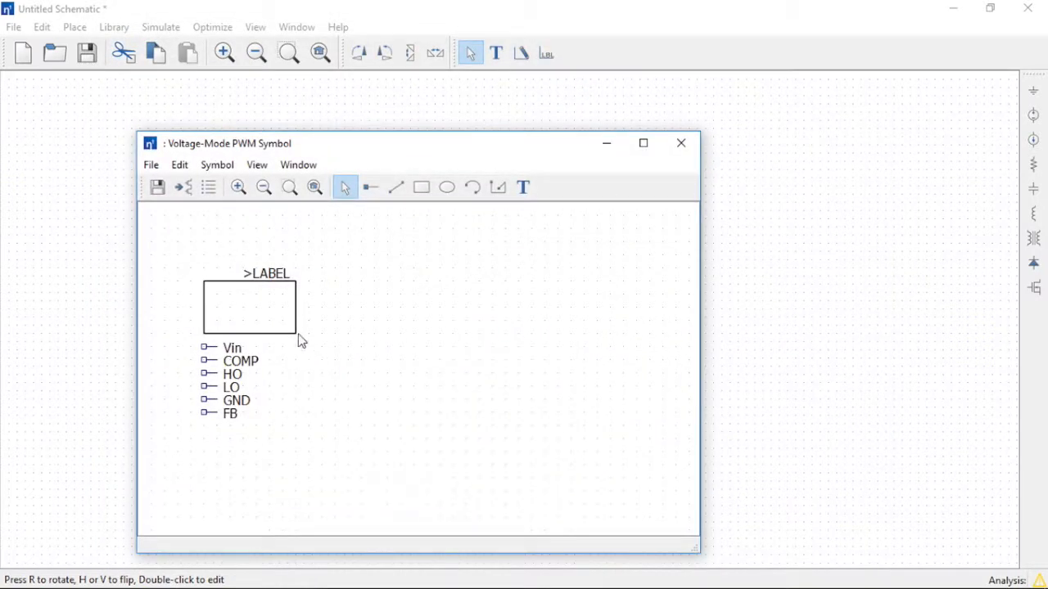
pyautogui.click(261, 278)
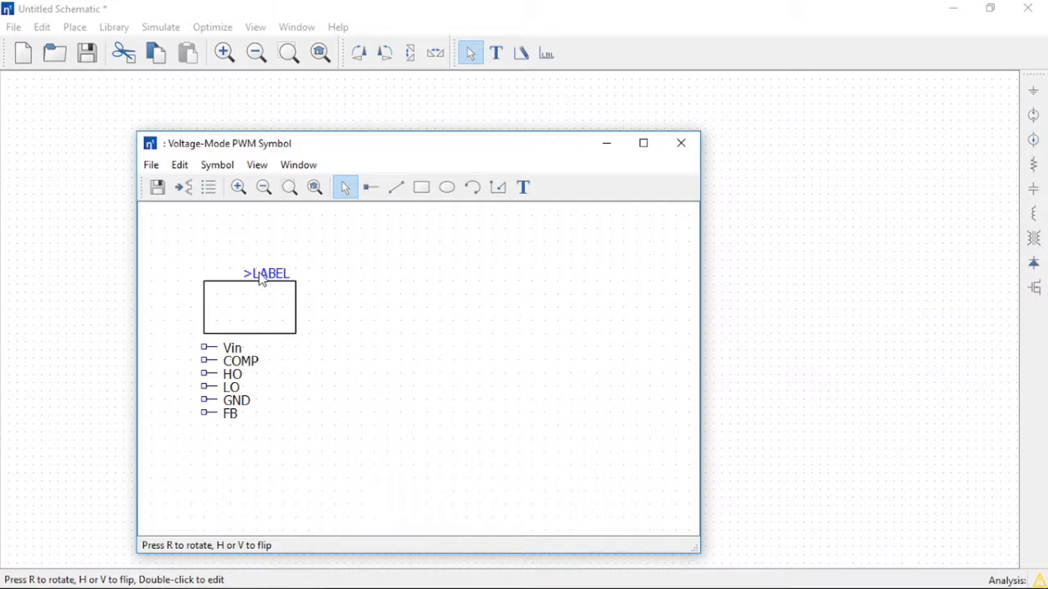
pyautogui.press('Delete')
# Step: Place the Vin and COMP pins along the symbol rectangle's left edge and enlarge the rectangle to fit three pin rows
pyautogui.moveTo(232, 348); pyautogui.dragTo(194, 294)
pyautogui.moveTo(229, 367); pyautogui.dragTo(217, 326)
pyautogui.click(276, 334)
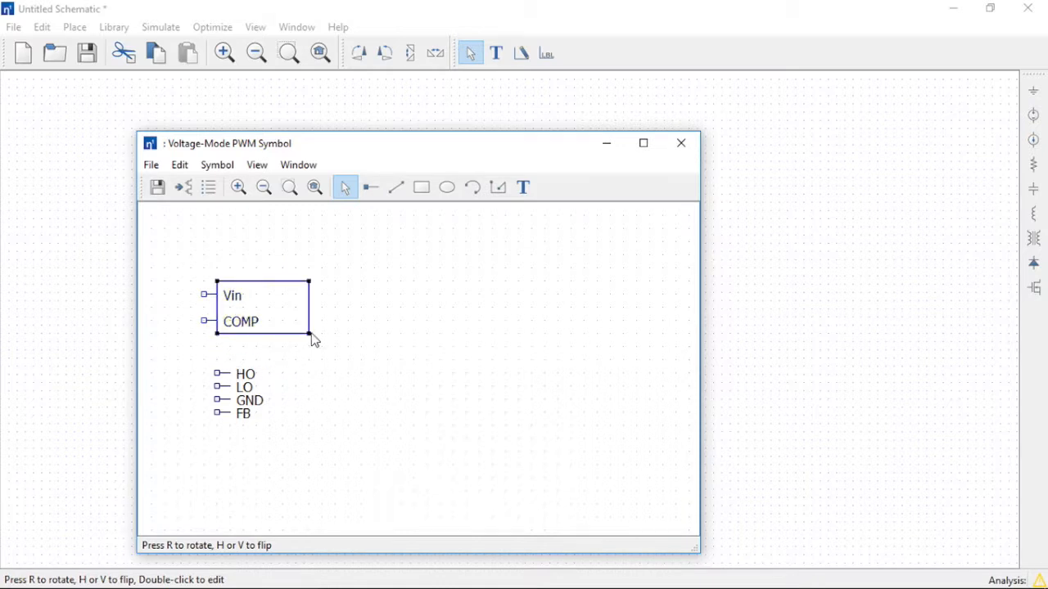
pyautogui.moveTo(311, 336); pyautogui.dragTo(322, 364)
# Step: Place HO, LO and GND flipped along the rectangle's right edge and FB below COMP on the left edge, and close the symbol editor
pyautogui.click(226, 416)
pyautogui.moveTo(226, 416); pyautogui.dragTo(313, 288)
pyautogui.press('h')
pyautogui.moveTo(229, 387); pyautogui.dragTo(295, 334)
pyautogui.press('h')
pyautogui.press('h')
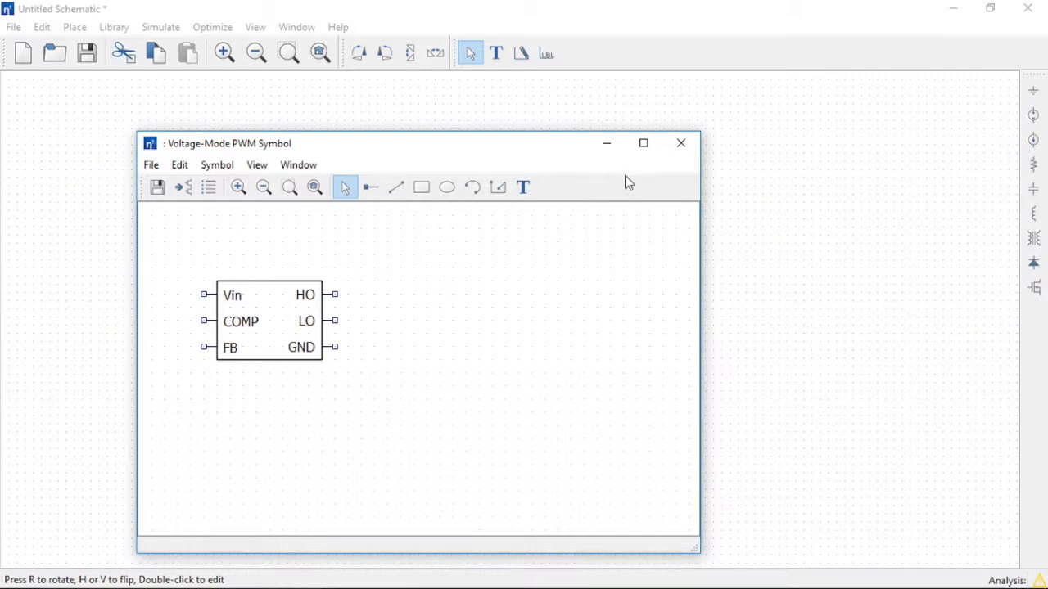
pyautogui.click(673, 147)
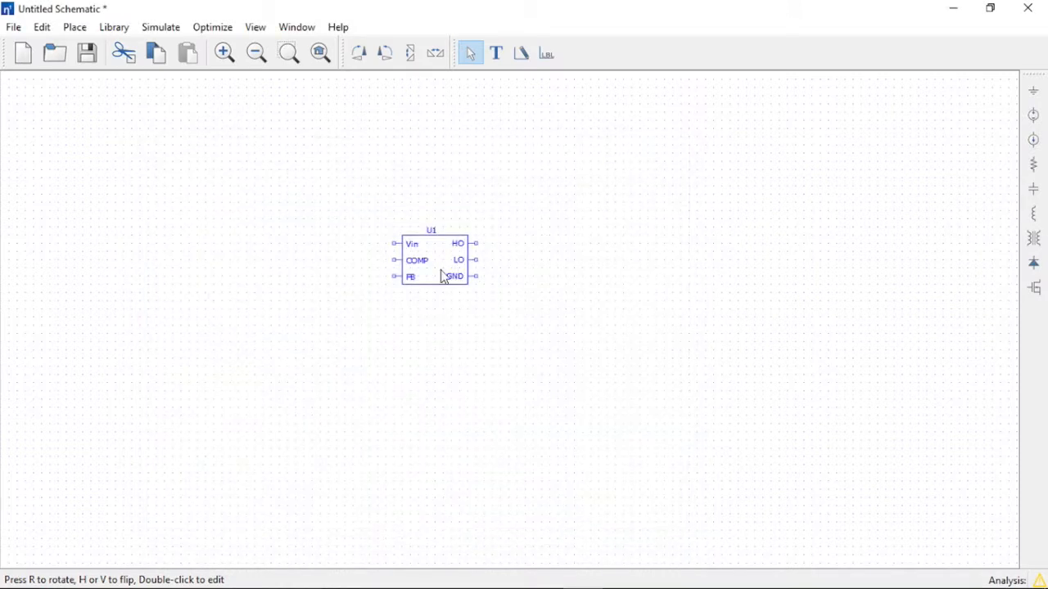
# Step: Open the parameters of the placed Voltage-Mode PWM component U1 and open its sub-circuit for editing
pyautogui.click(415, 283)
pyautogui.doubleClick(415, 282)
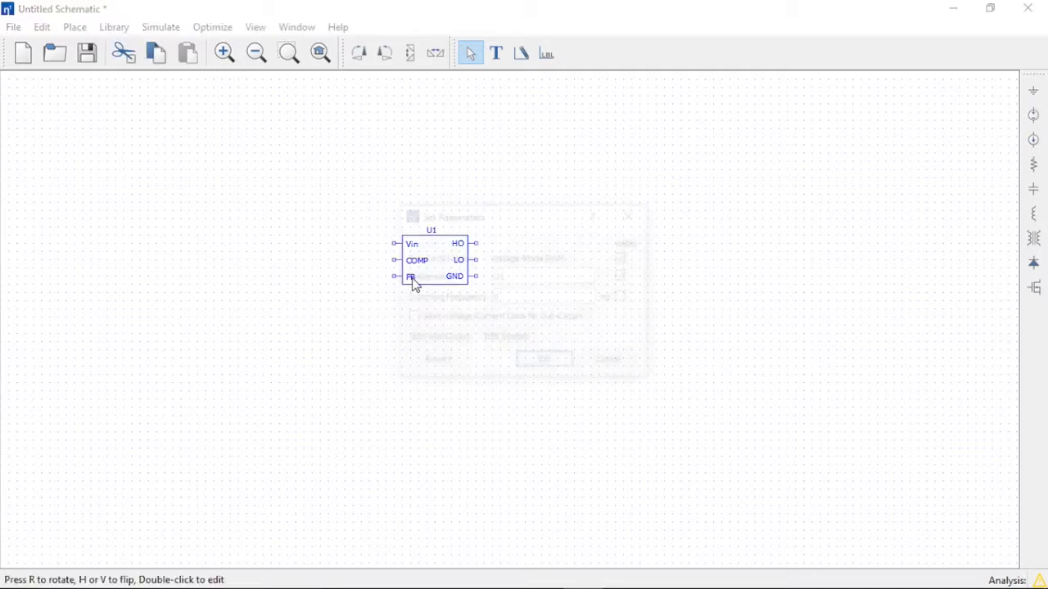
pyautogui.click(524, 298)
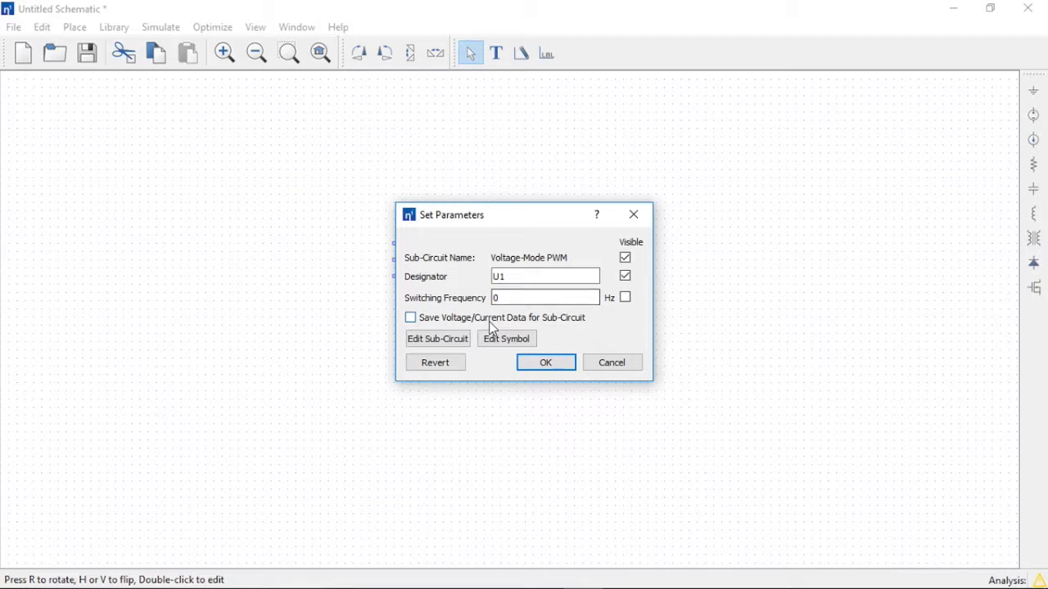
pyautogui.click(435, 339)
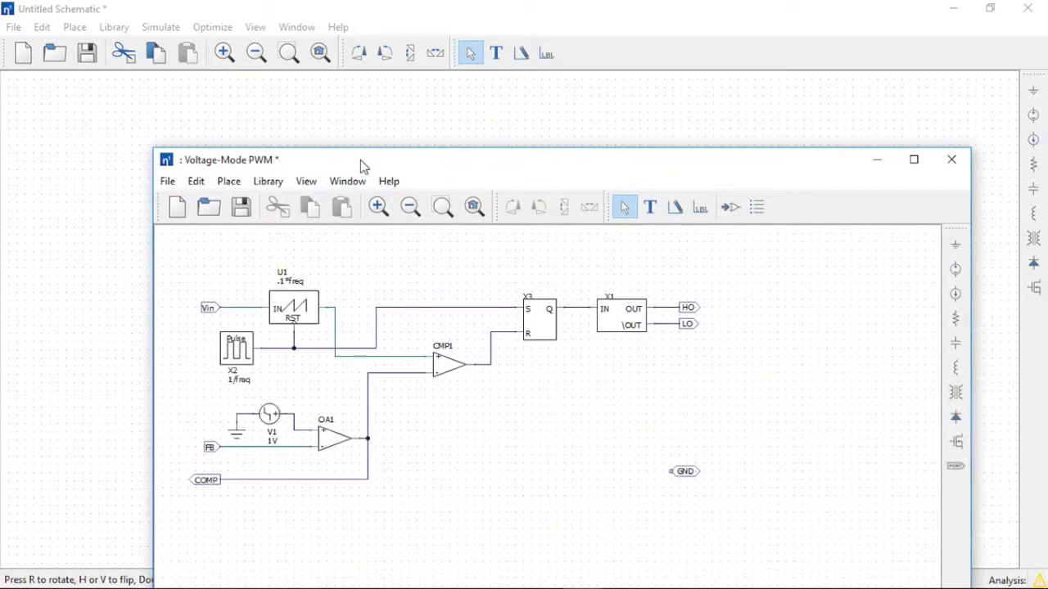
pyautogui.moveTo(360, 158); pyautogui.dragTo(298, 87)
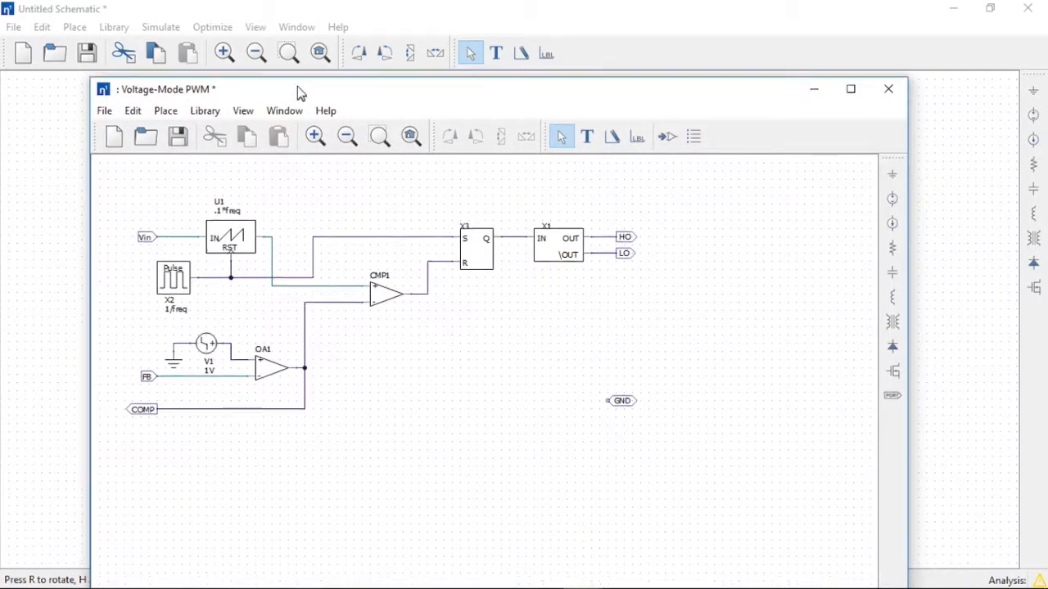
# Step: Export the sub-circuit to test_pwm_controller.etaslib, replacing the existing file, and close the sub-circuit window
pyautogui.click(190, 115)
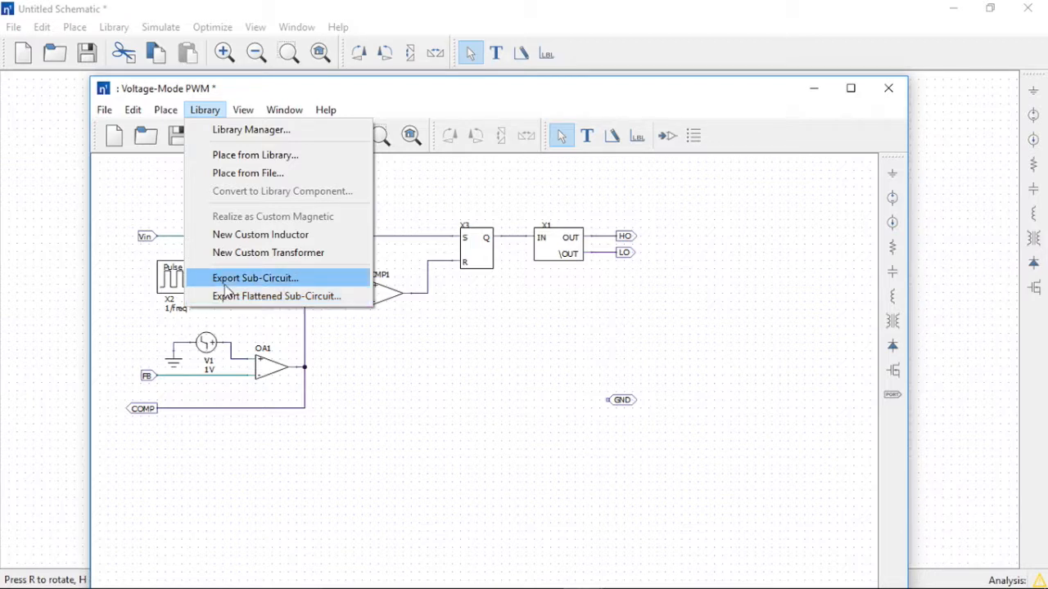
pyautogui.click(226, 281)
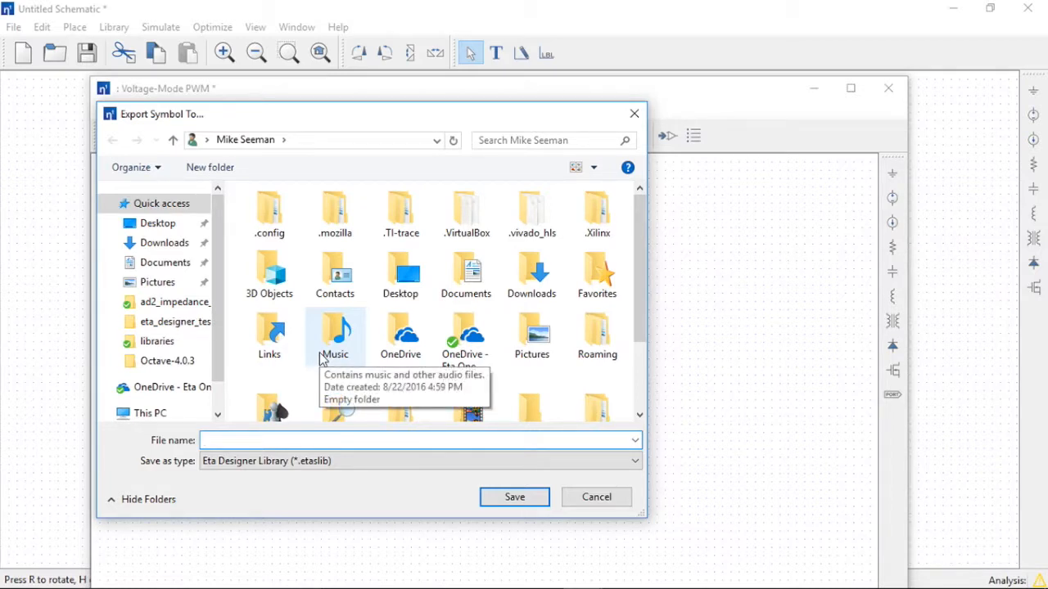
pyautogui.write('test_pwm_controller.etaslib')
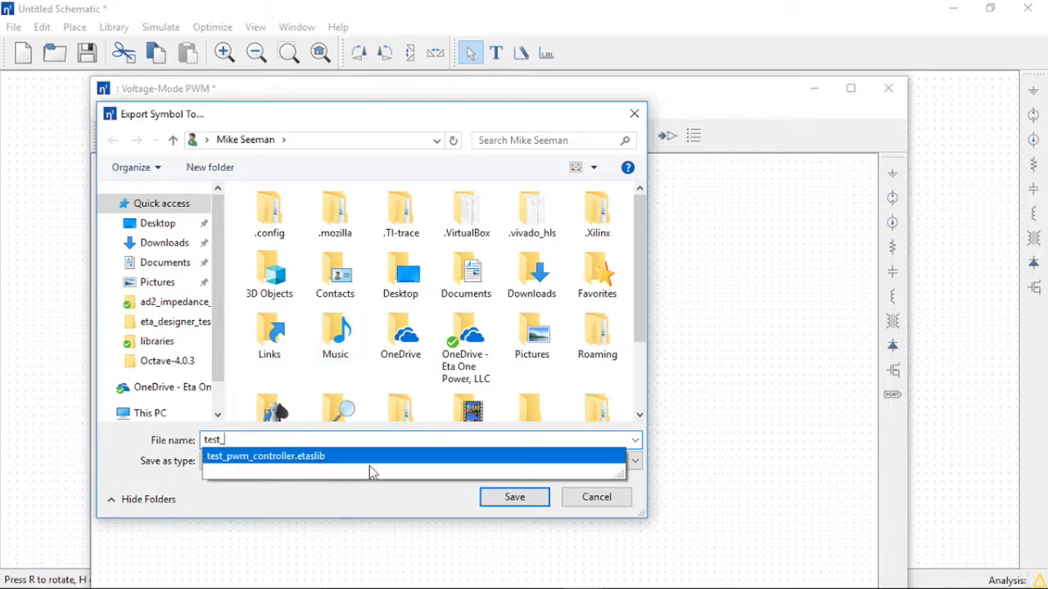
pyautogui.click(321, 463)
pyautogui.click(488, 499)
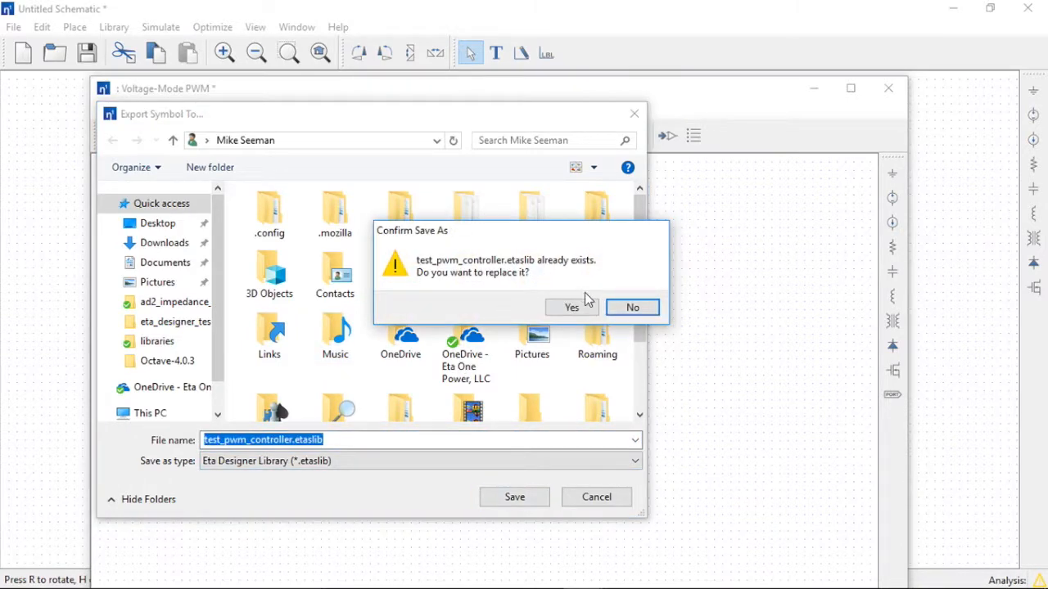
pyautogui.click(585, 313)
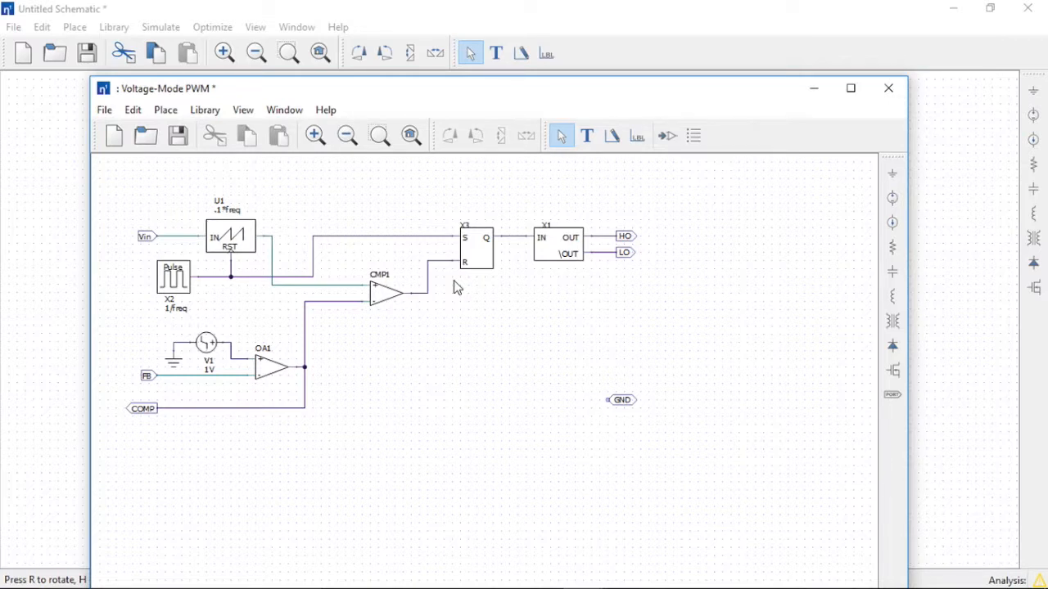
pyautogui.click(889, 88)
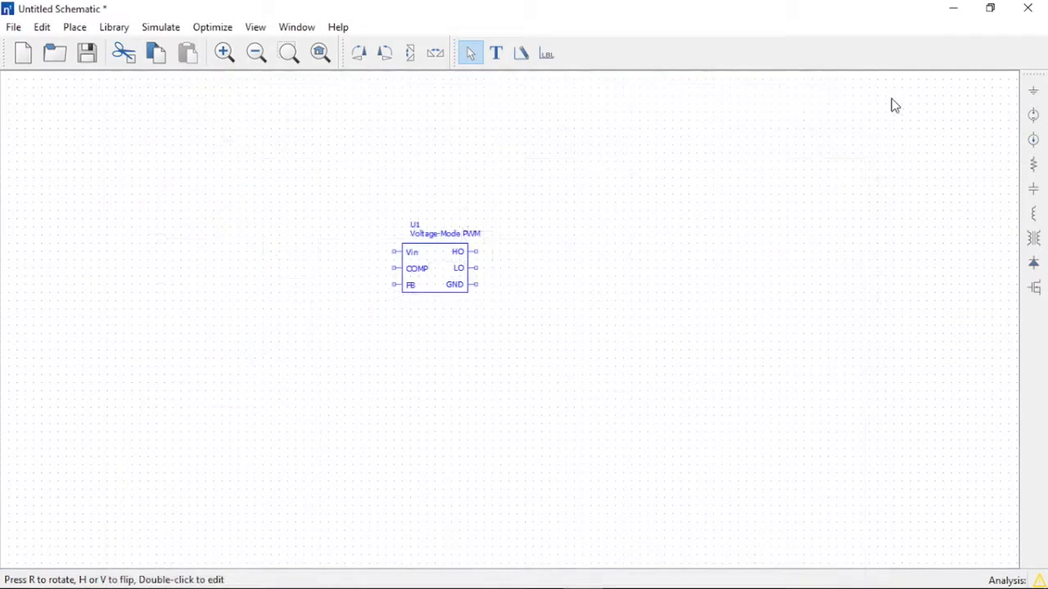
# Step: Create a new blank schematic and maximize its window
pyautogui.click(23, 30)
pyautogui.click(26, 49)
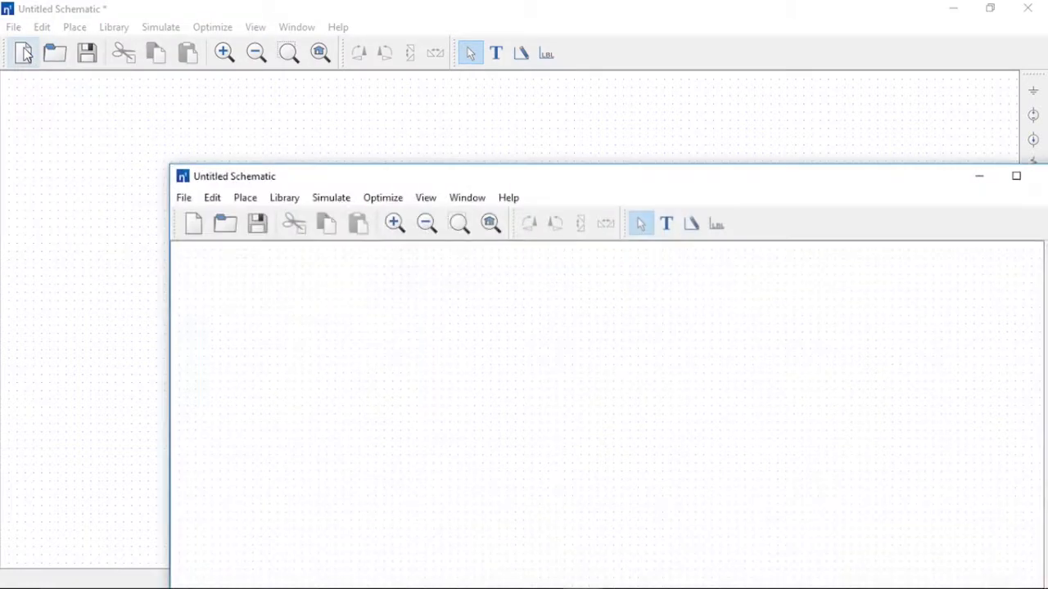
pyautogui.click(1015, 176)
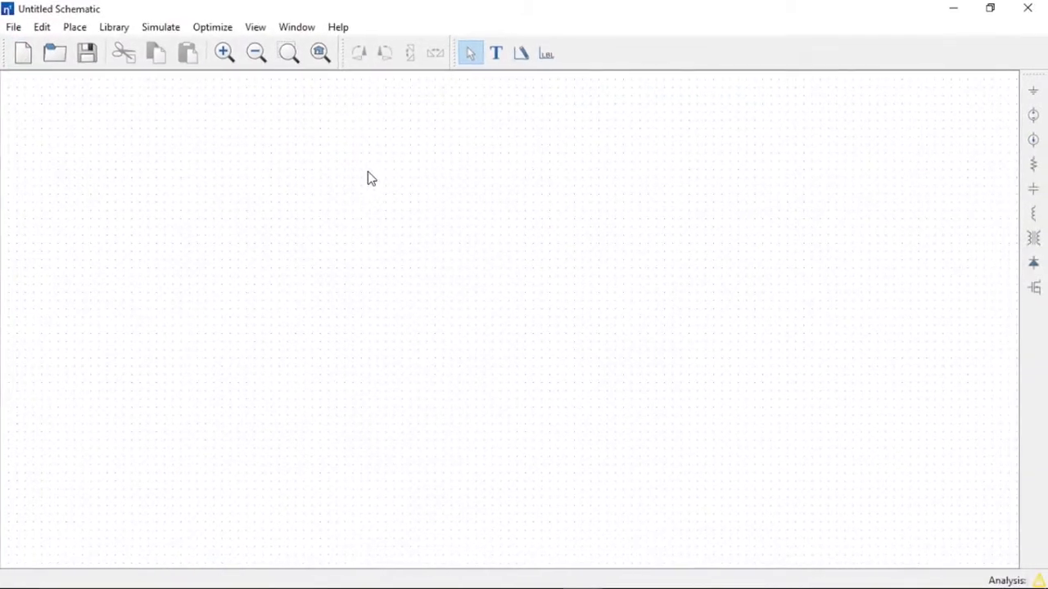
# Step: Load the library file test_pwm_controller.etaslib for placing a component from file
pyautogui.click(123, 29)
pyautogui.moveTo(146, 31)
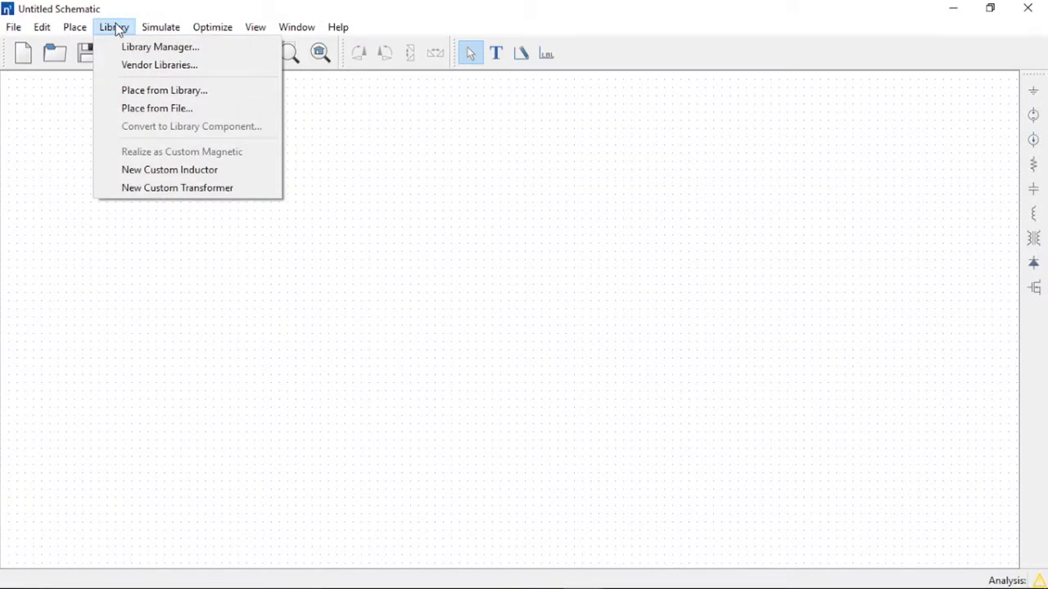
pyautogui.click(128, 111)
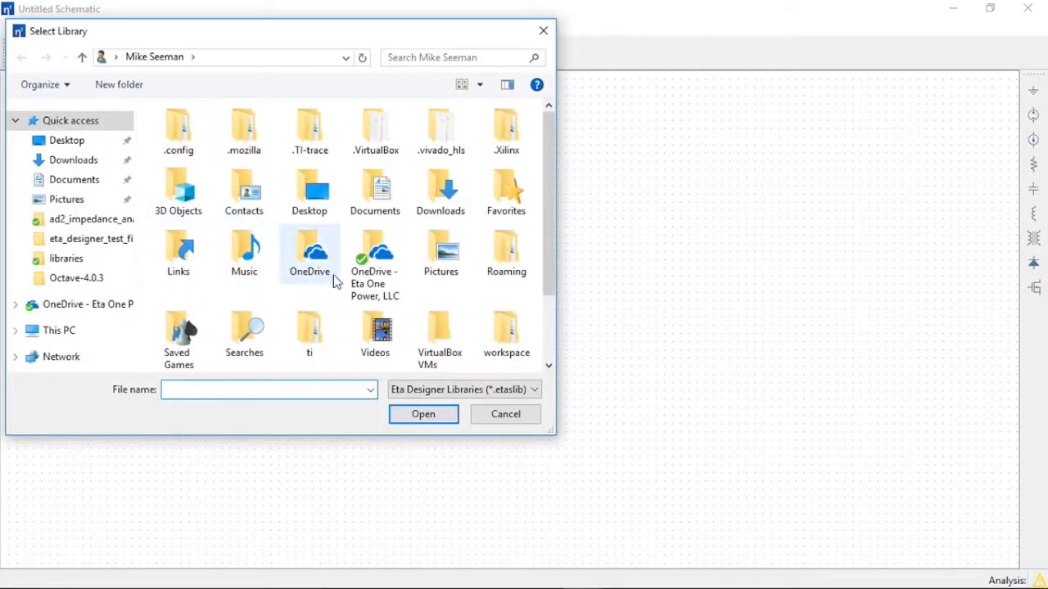
pyautogui.scroll(-1, 286, 262)
pyautogui.click(311, 320)
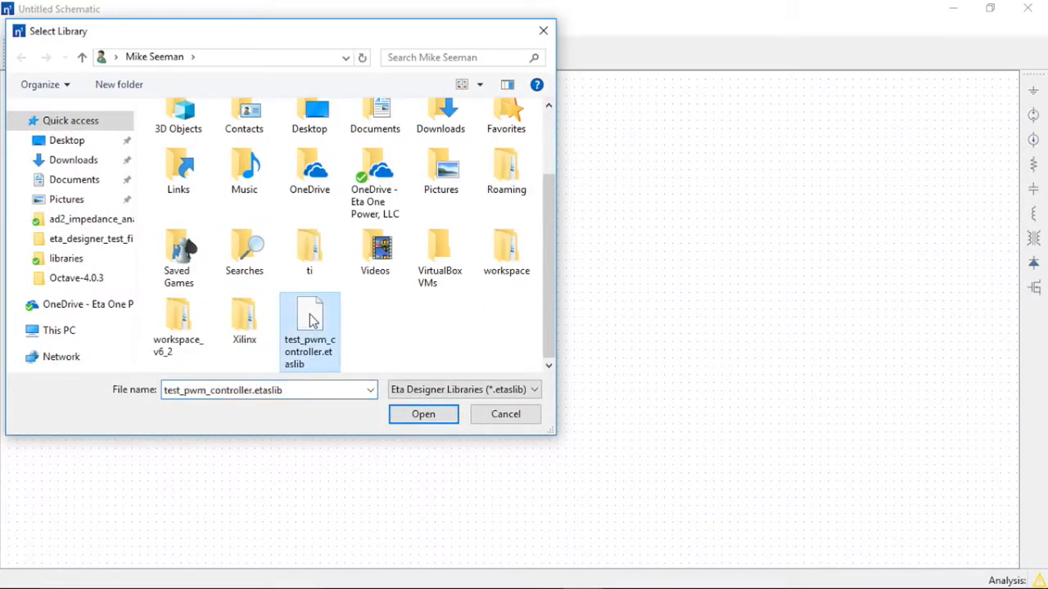
pyautogui.click(423, 414)
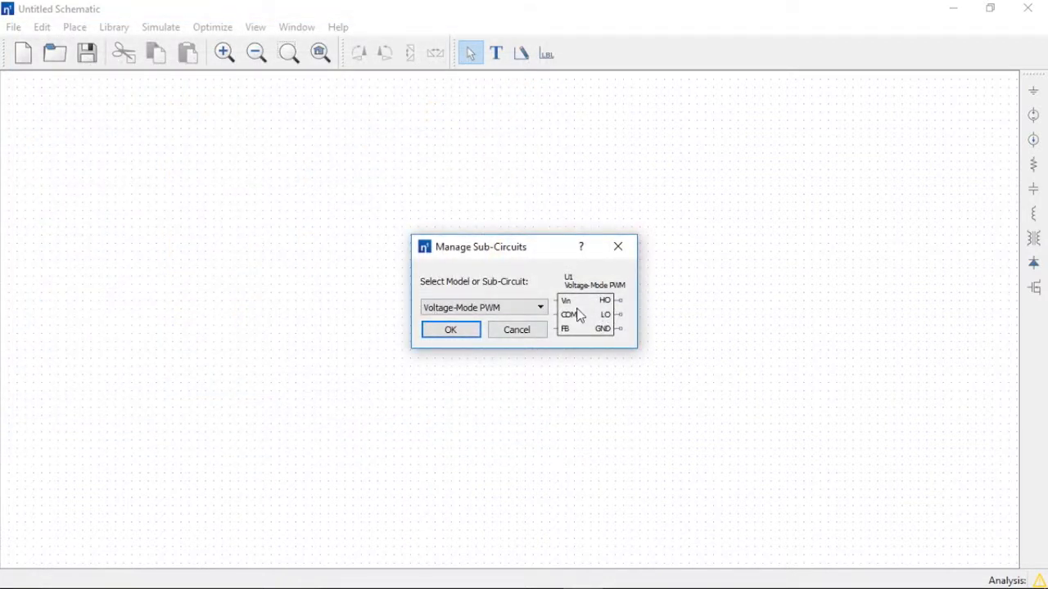
# Step: Choose the Voltage-Mode PWM sub-circuit and place one instance near the middle of the schematic
pyautogui.click(535, 308)
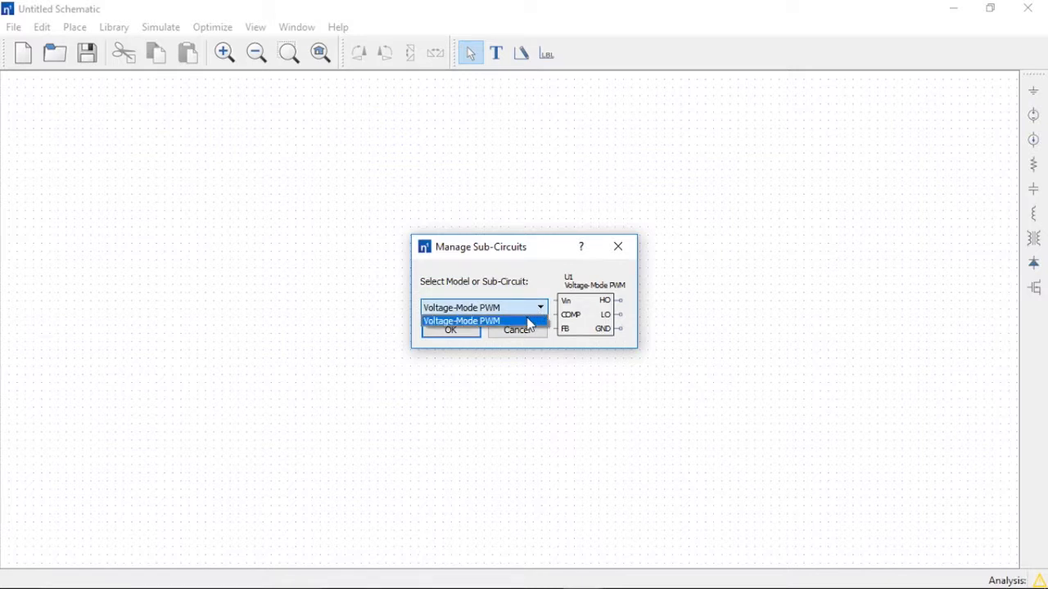
pyautogui.click(528, 321)
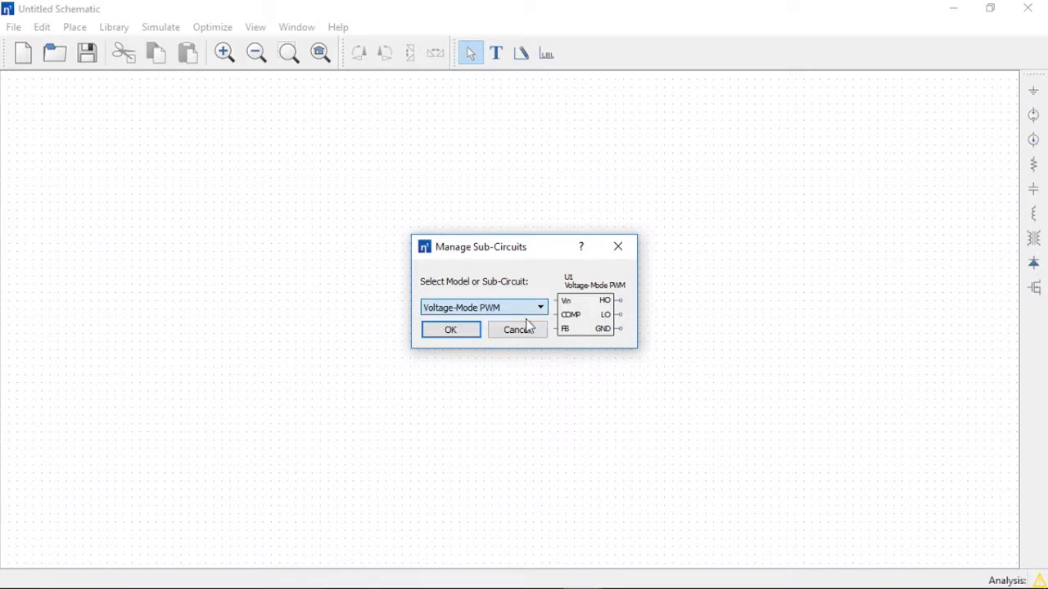
pyautogui.click(450, 330)
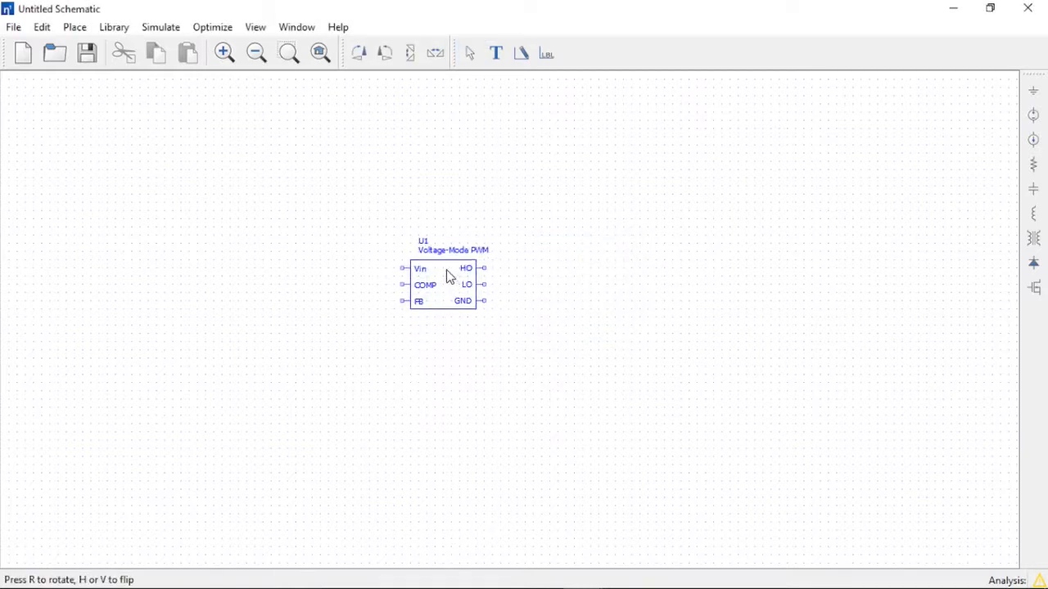
pyautogui.click(443, 269)
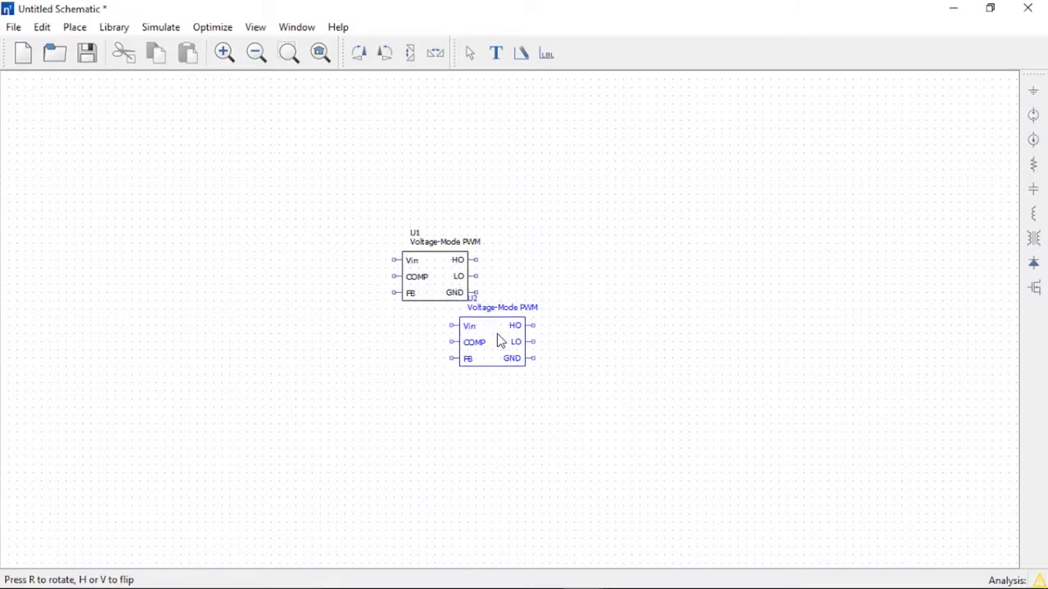
pyautogui.press('Escape')
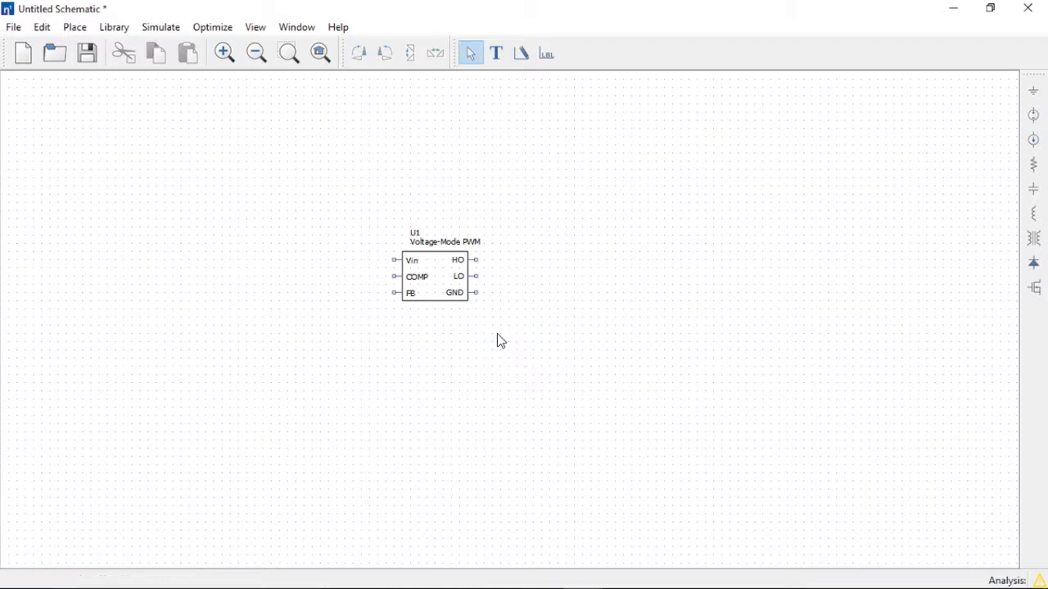
# Step: Set the switching frequency of the Voltage-Mode PWM block U1 to 250k Hz
pyautogui.doubleClick(463, 303)
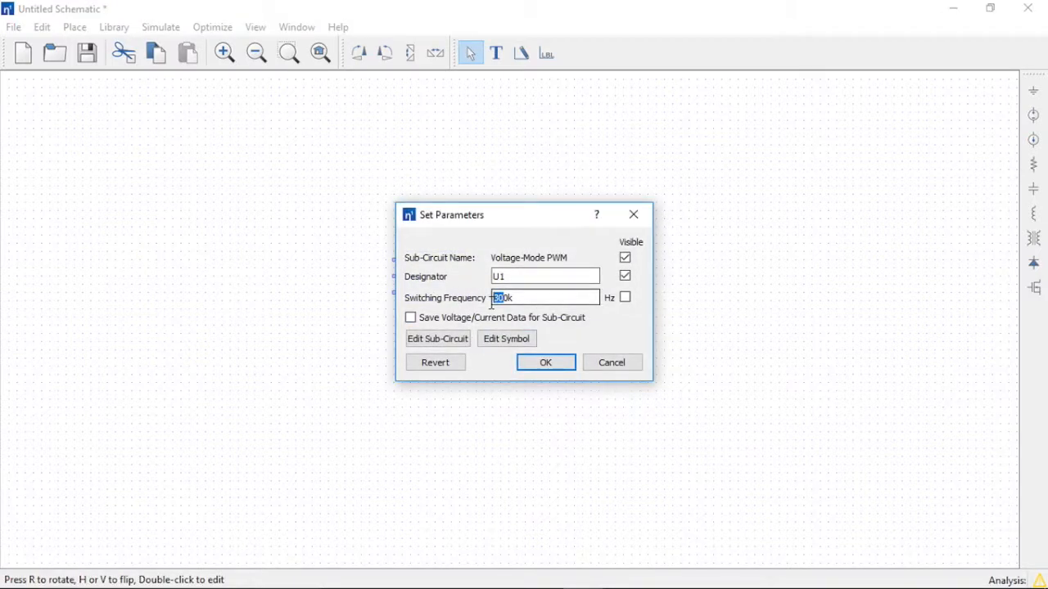
pyautogui.write('25')
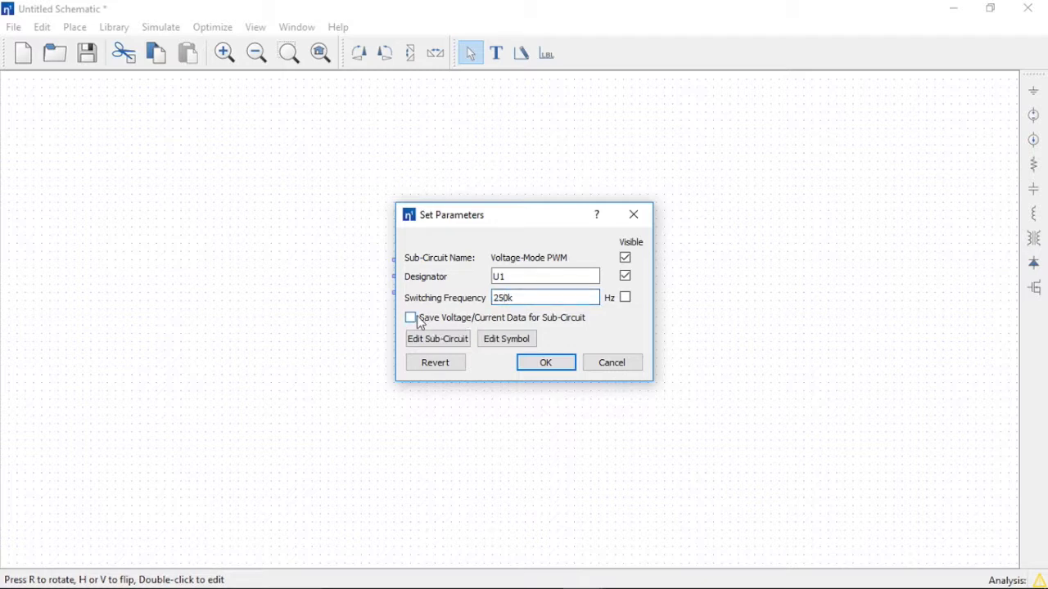
pyautogui.click(542, 366)
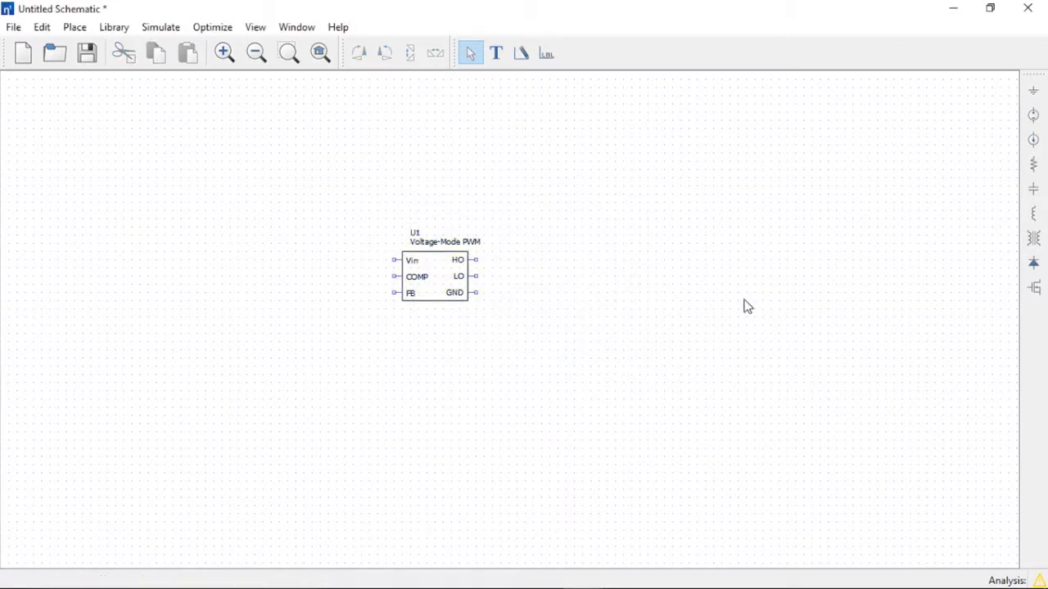
# Step: Place a DC voltage source left of U1 and set its DC voltage to Vin
pyautogui.click(1033, 115)
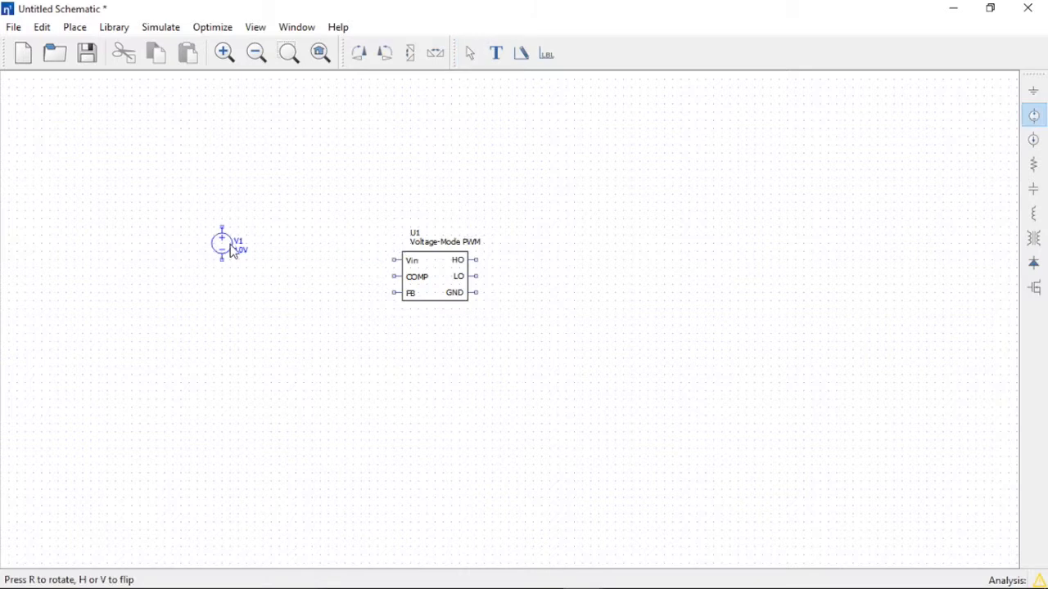
pyautogui.click(195, 259)
pyautogui.doubleClick(185, 257)
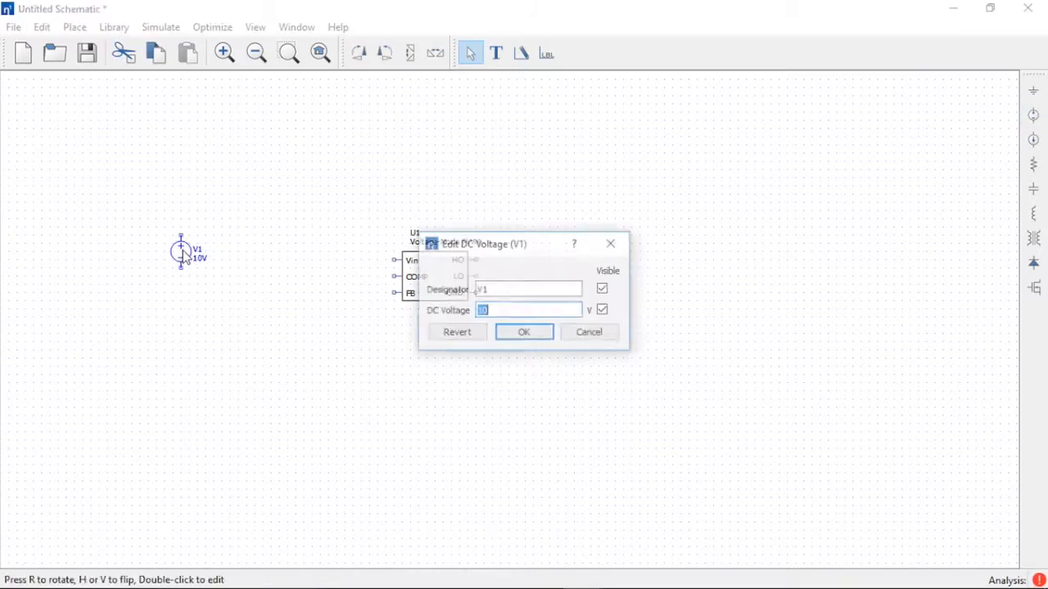
pyautogui.write('Vin')
pyautogui.press('Return')
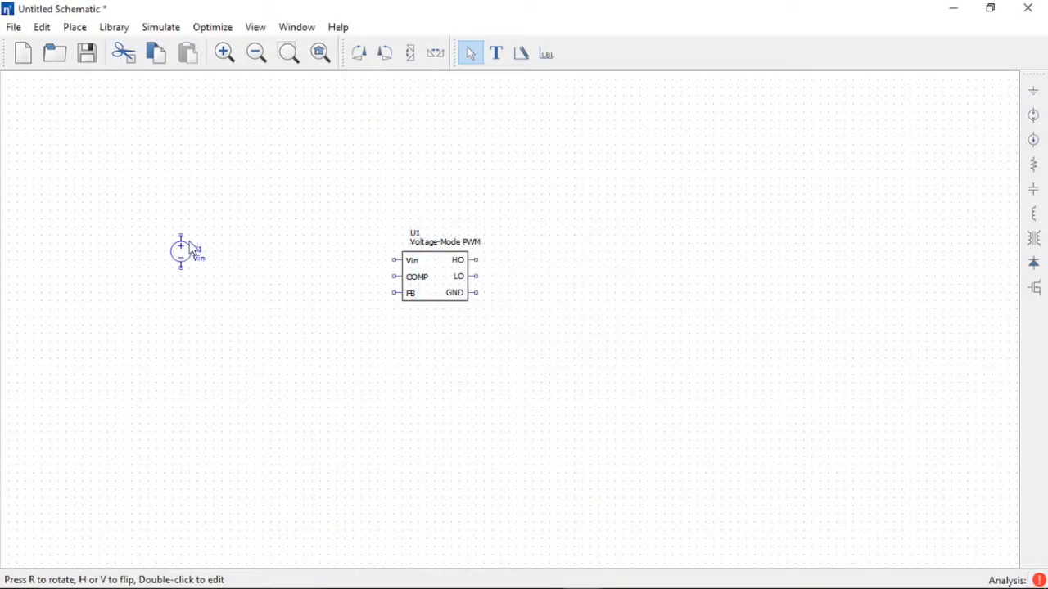
# Step: Ground the voltage source's negative terminal and wire its positive terminal to a supply rail above U1, connecting U1's Vin pin to the rail
pyautogui.click(1034, 91)
pyautogui.click(181, 416)
pyautogui.press('w')
pyautogui.click(181, 408)
pyautogui.moveTo(182, 271)
pyautogui.mouseDown()
pyautogui.moveTo(372, 171)
pyautogui.moveTo(521, 180)
pyautogui.mouseUp()
pyautogui.moveTo(393, 260); pyautogui.dragTo(378, 178)
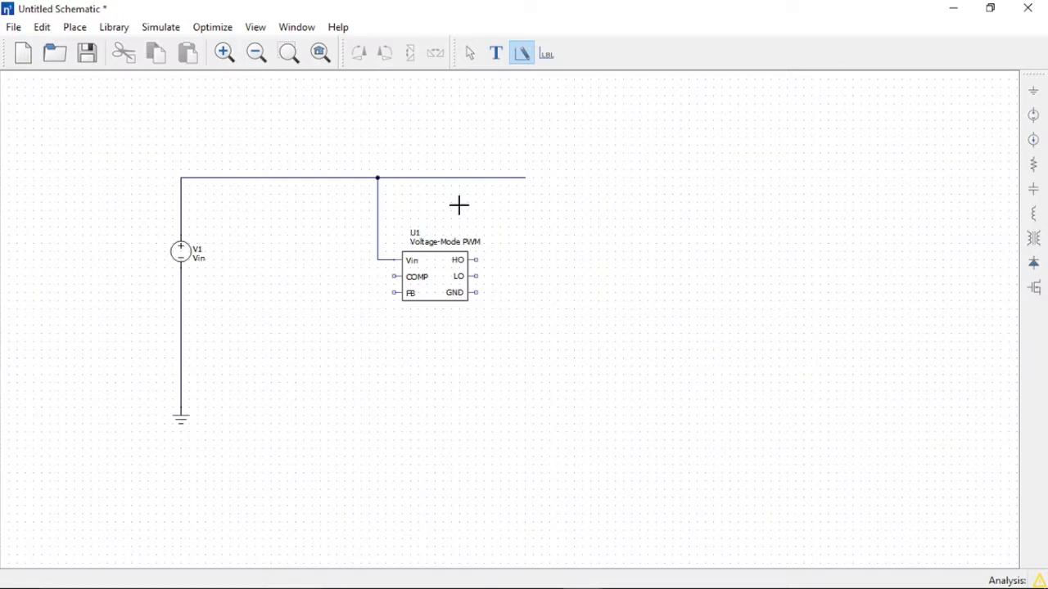
pyautogui.press('Escape')
# Step: Place two MOSFETs one above the other to the right of U1's output pins
pyautogui.click(1034, 287)
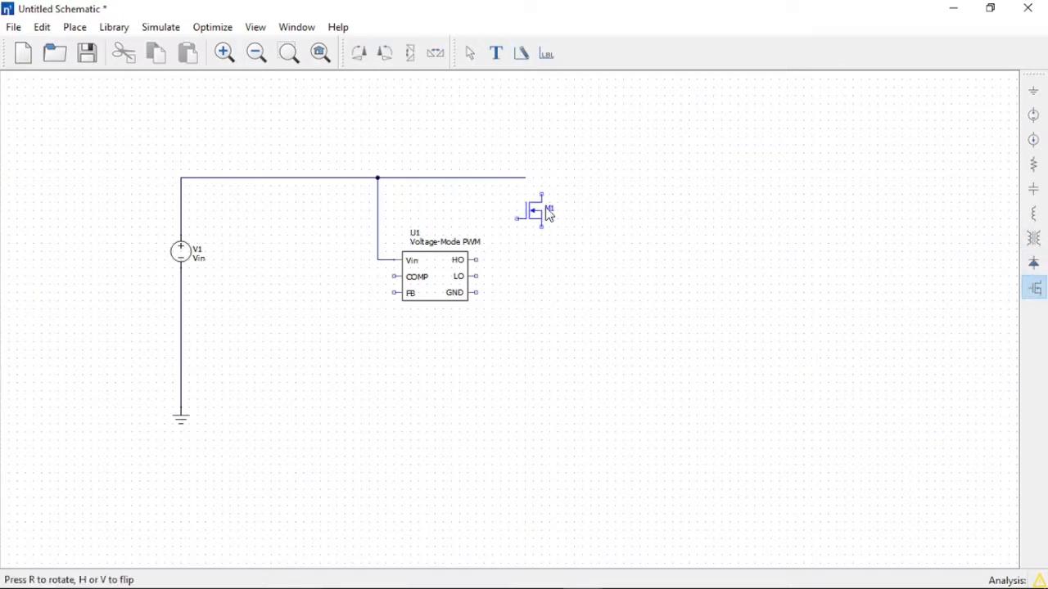
pyautogui.click(547, 240)
pyautogui.click(547, 298)
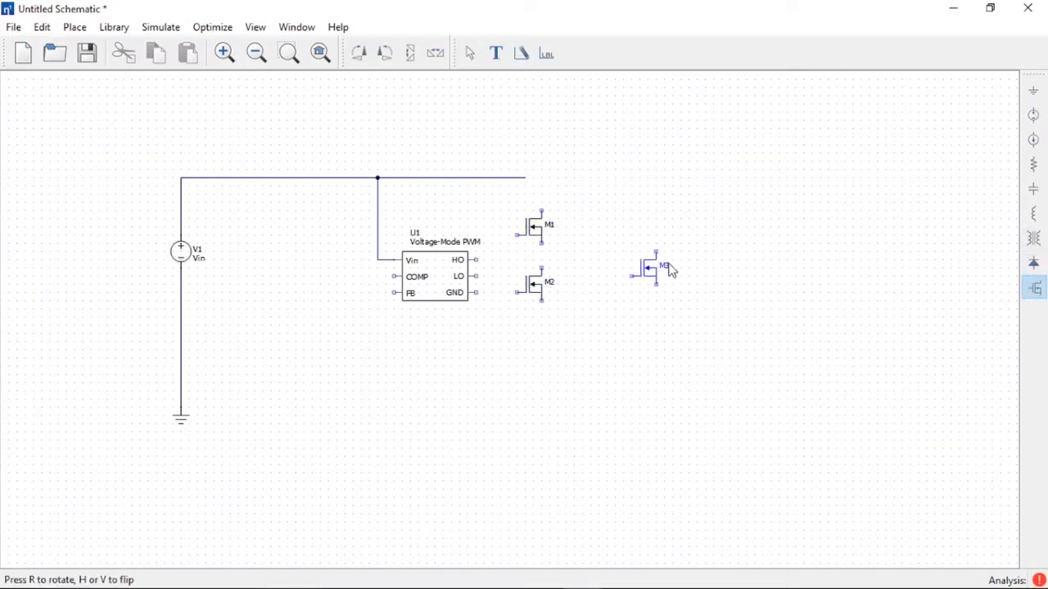
pyautogui.press('Escape')
# Step: Place a horizontal inductor right of the MOSFETs, followed by an output capacitor, a load resistor and a ground below the resistor
pyautogui.click(1035, 165)
pyautogui.click(584, 269)
pyautogui.press('Escape')
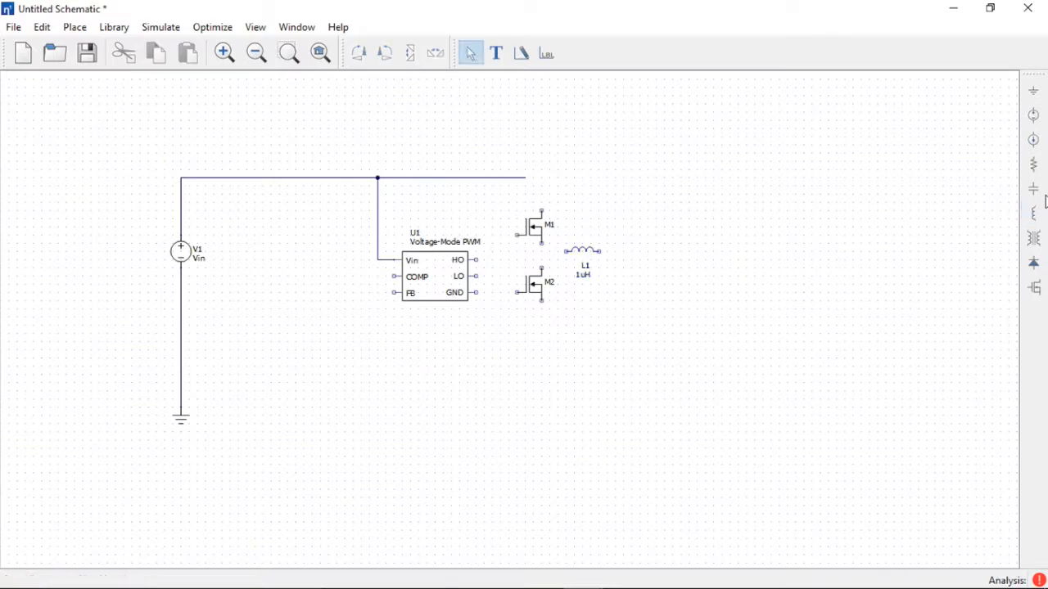
pyautogui.click(1034, 189)
pyautogui.click(636, 291)
pyautogui.click(1034, 165)
pyautogui.click(679, 293)
pyautogui.click(1033, 90)
pyautogui.press('Escape')
# Step: Wire load resistor R1 between ground and inductor L1's output end, and connect the top of capacitor C1 to that output node
pyautogui.press('w')
pyautogui.moveTo(664, 419); pyautogui.dragTo(666, 335)
pyautogui.click(664, 326)
pyautogui.click(666, 300)
pyautogui.click(665, 271)
pyautogui.click(601, 252)
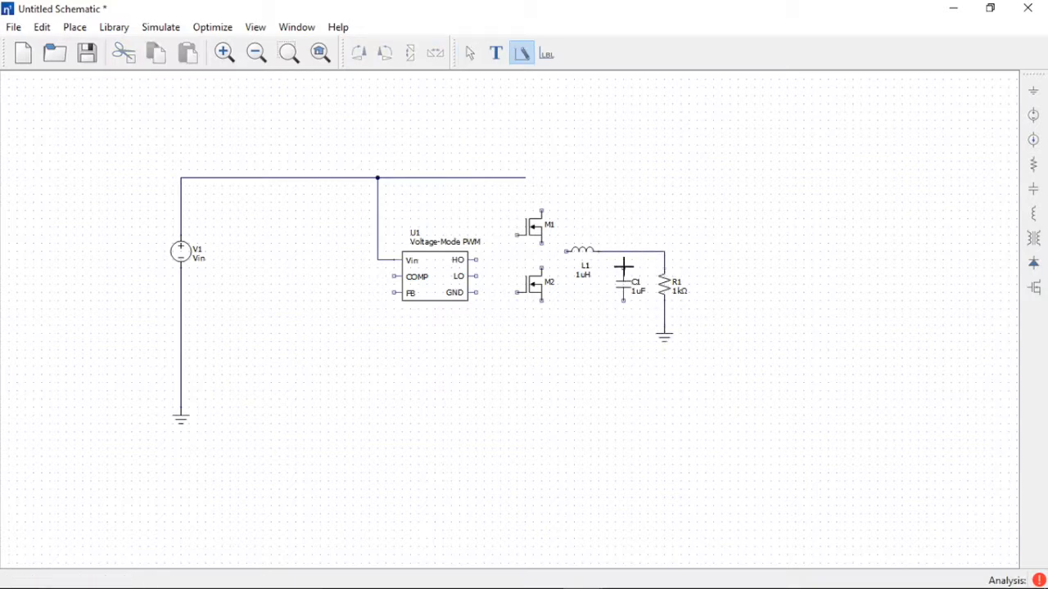
pyautogui.click(624, 252)
# Step: Wire M1's source to M2's drain and connect M1's drain to the Vin supply rail
pyautogui.click(541, 242)
pyautogui.click(541, 270)
pyautogui.click(542, 211)
pyautogui.click(541, 177)
# Step: Connect M1's gate to U1's HO pin and M2's gate to U1's LO pin
pyautogui.click(517, 235)
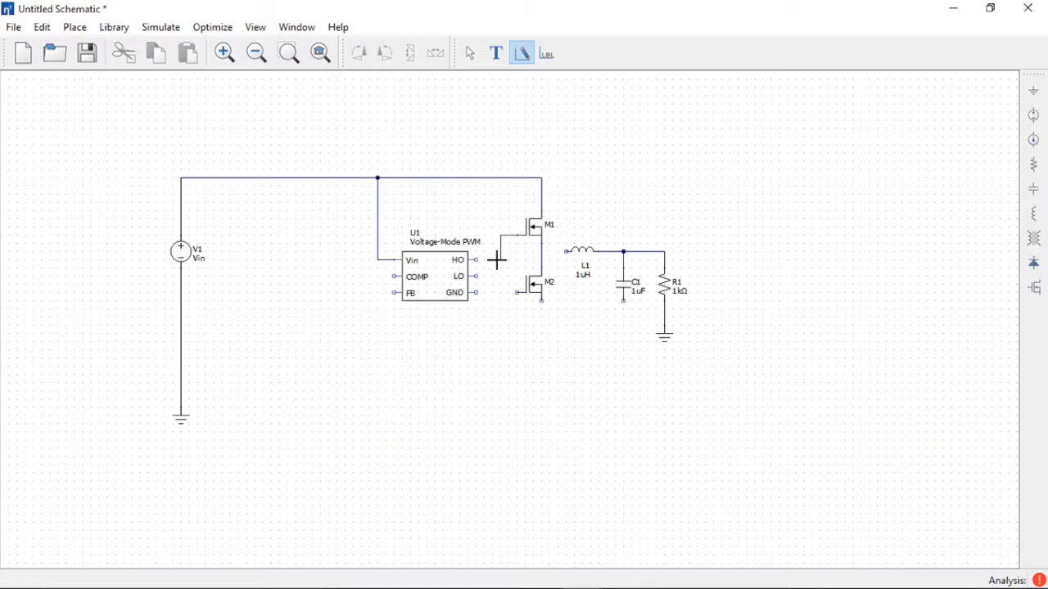
pyautogui.click(474, 261)
pyautogui.click(517, 293)
pyautogui.click(474, 276)
# Step: Wire U1's GND pin to the load ground and connect the bottom of C1 and M2's source to that ground line
pyautogui.click(475, 292)
pyautogui.click(663, 316)
pyautogui.click(624, 301)
pyautogui.click(623, 316)
pyautogui.click(542, 301)
pyautogui.click(541, 317)
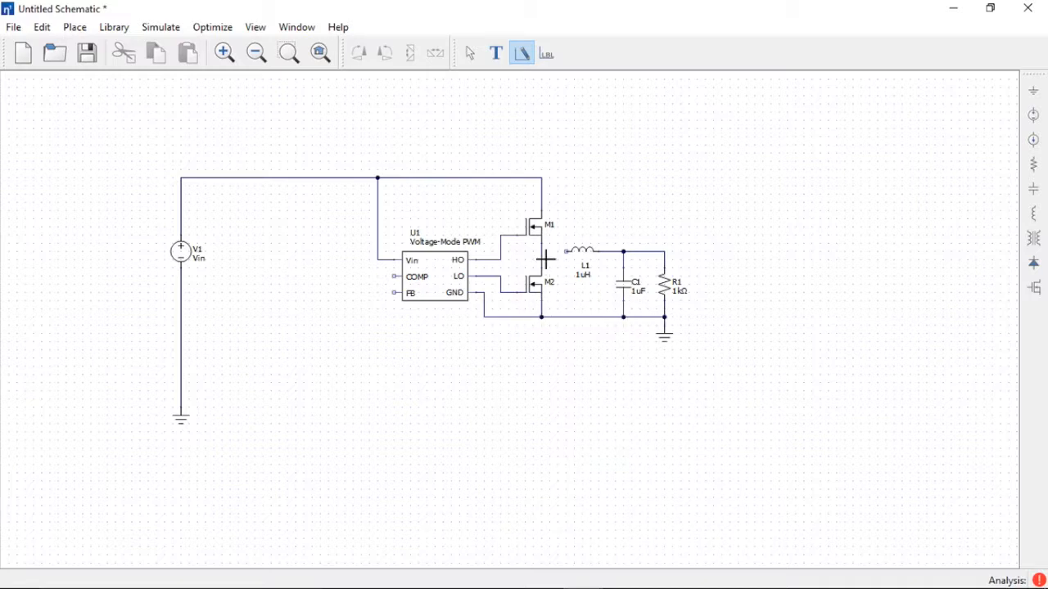
# Step: Wire the switching node between M1 and M2 to the open end of inductor L1
pyautogui.click(541, 251)
pyautogui.click(564, 251)
pyautogui.press('Escape')
# Step: Set inductor L1 to 4.7u, capacitor C1 to 47u and resistor R1 to Vout/Iout
pyautogui.doubleClick(587, 252)
pyautogui.write('4.7u')
pyautogui.press('Return')
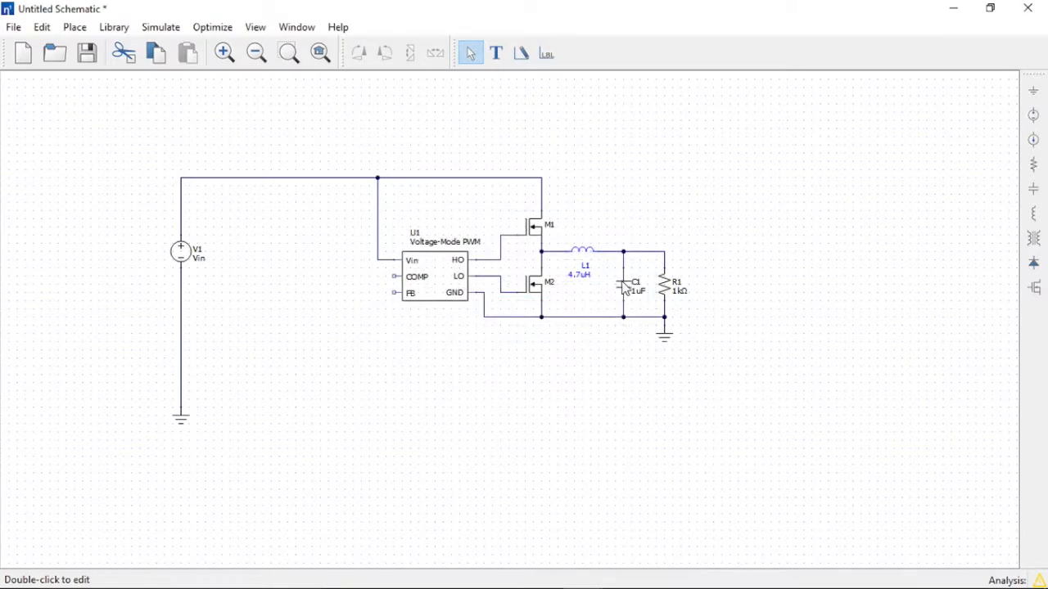
pyautogui.doubleClick(625, 287)
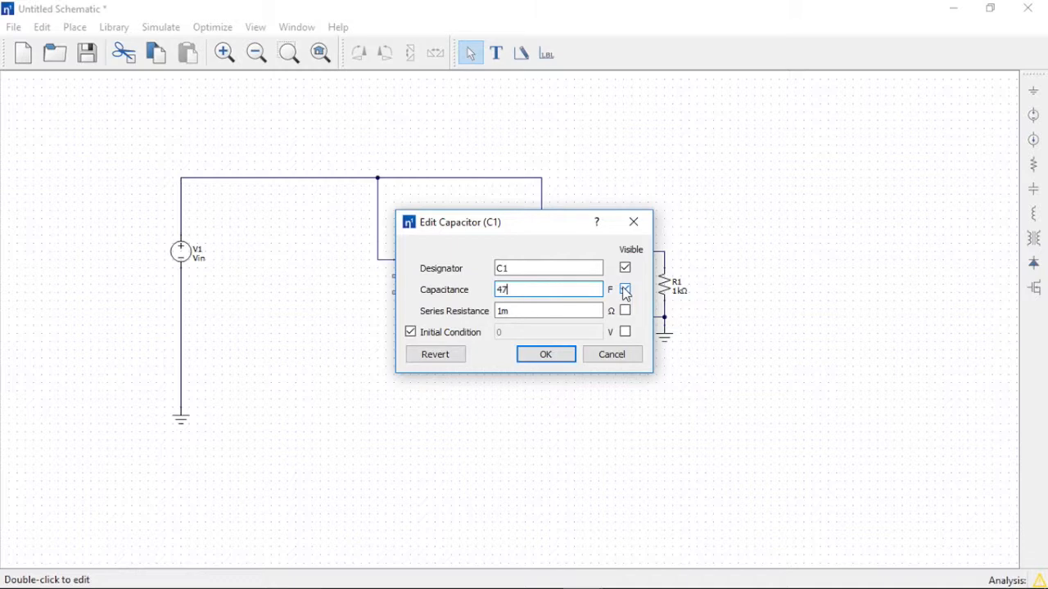
pyautogui.write('47u')
pyautogui.press('Return')
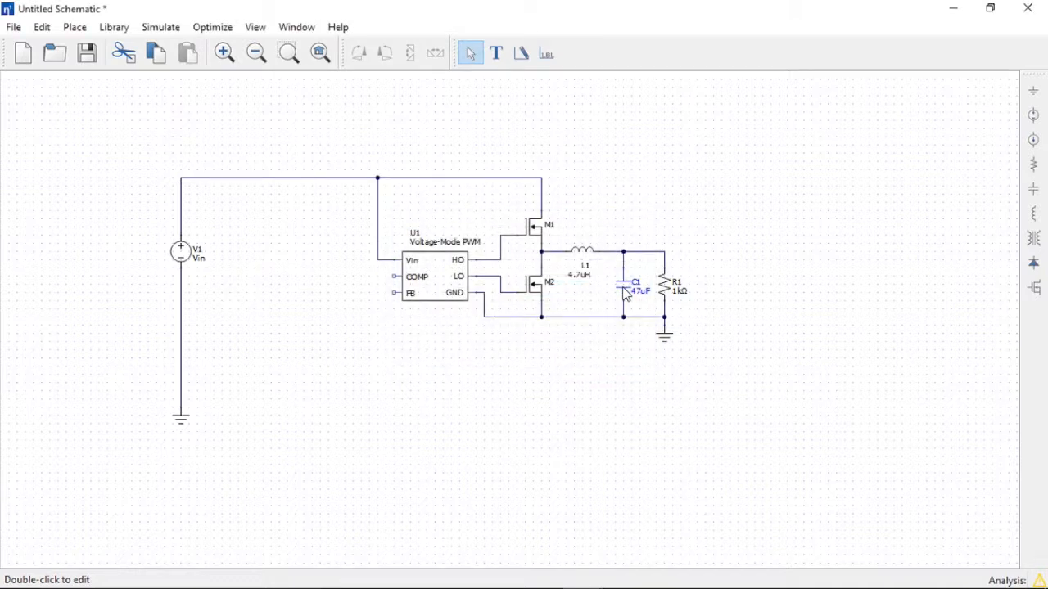
pyautogui.doubleClick(670, 286)
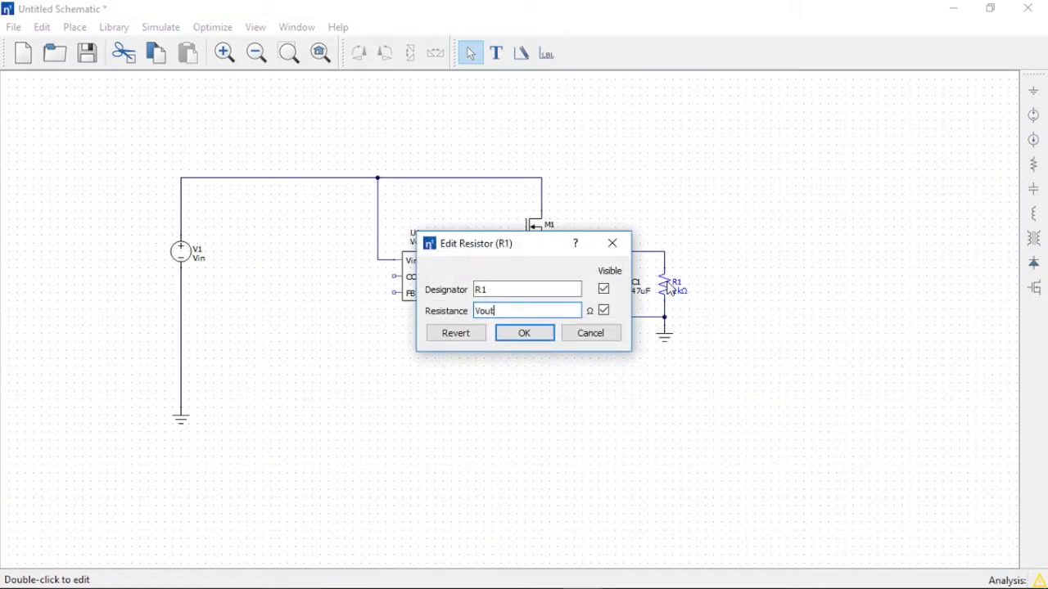
pyautogui.press('Return')
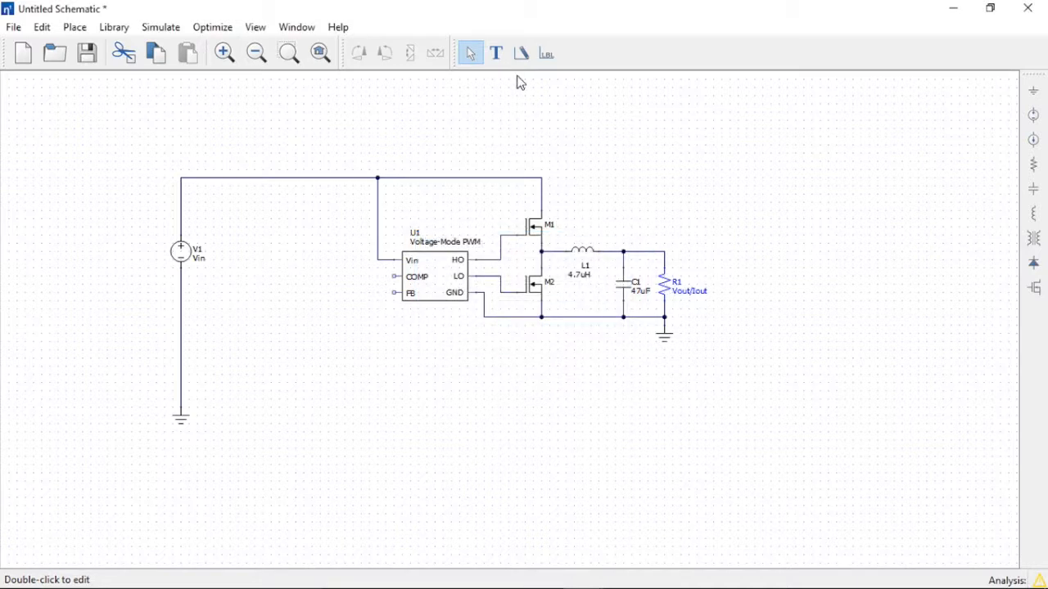
# Step: Open the design variables for editing and add three blank variable rows
pyautogui.click(160, 27)
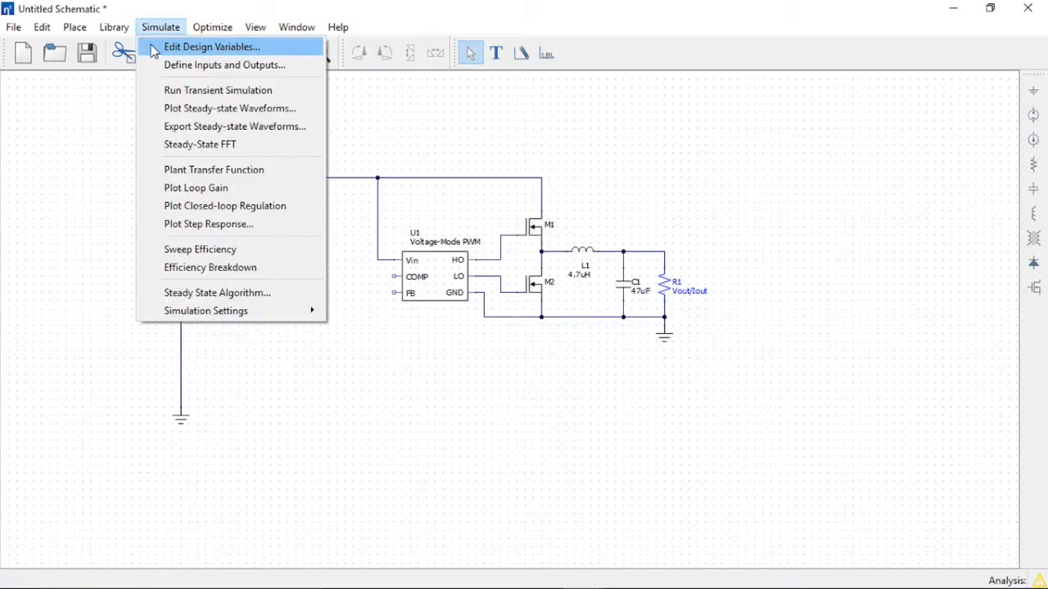
pyautogui.click(156, 49)
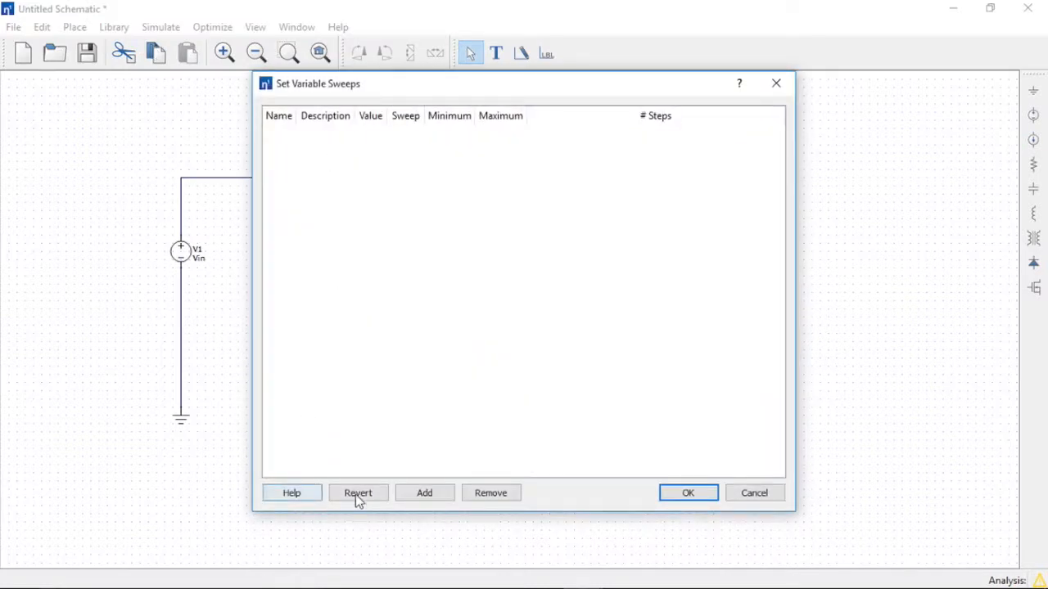
pyautogui.click(424, 495)
pyautogui.click(424, 495)
pyautogui.click(424, 494)
# Step: Define the first design variable as Vin with description Input Voltage and value 16
pyautogui.click(292, 138)
pyautogui.write('Vin')
pyautogui.press('Tab')
pyautogui.write('Input Voltage')
pyautogui.press('Tab')
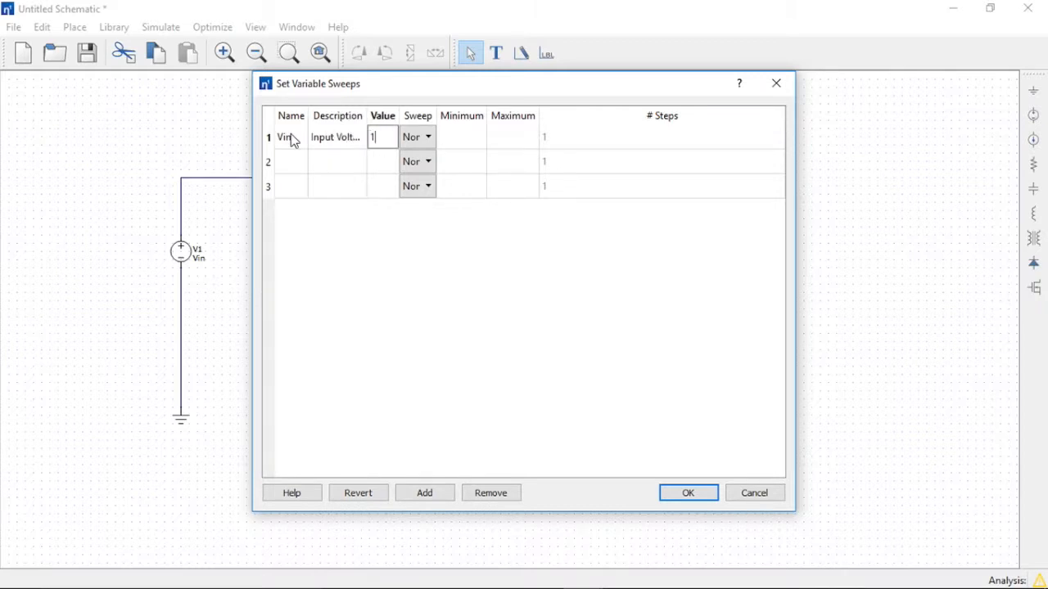
pyautogui.press('Tab')
# Step: Set the Vin sweep type to Range with a minimum of 10 and a maximum of 40
pyautogui.click(417, 137)
pyautogui.click(414, 166)
pyautogui.click(444, 140)
pyautogui.write('100')
pyautogui.press('Tab')
pyautogui.doubleClick(446, 140)
pyautogui.write('10')
pyautogui.press('Tab')
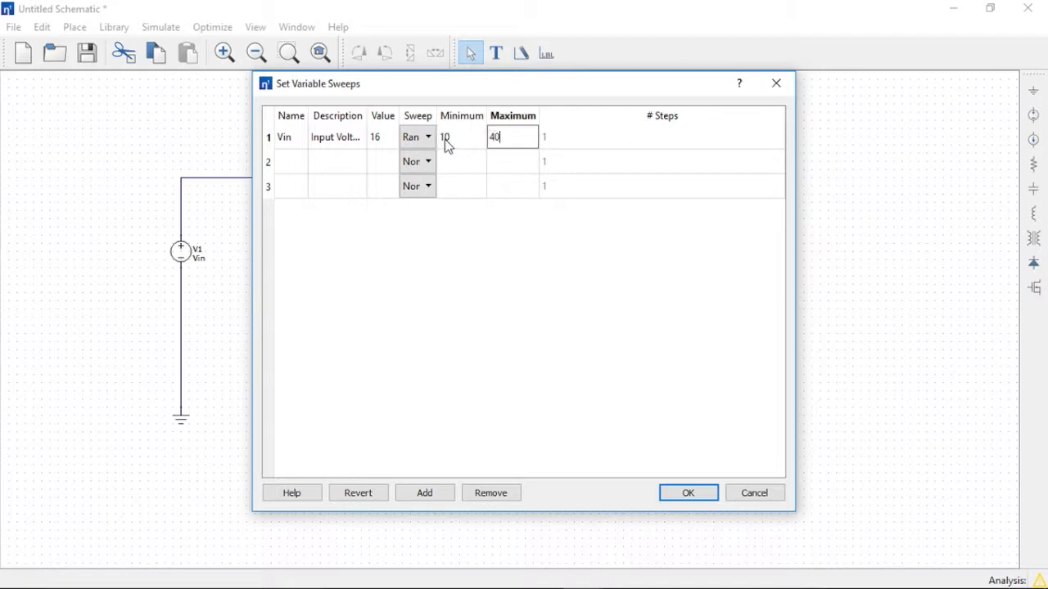
pyautogui.write('40')
# Step: Define the second design variable as Vout with description Output Voltage and value 5
pyautogui.click(291, 163)
pyautogui.write('Vout')
pyautogui.press('Tab')
pyautogui.write('Output Voltage')
pyautogui.press('Tab')
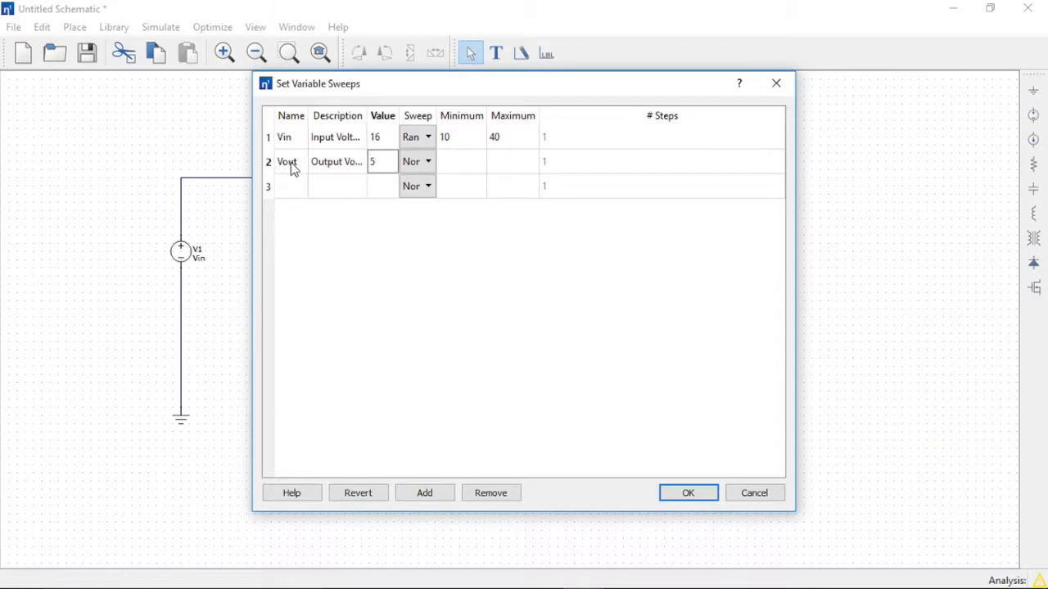
# Step: Define the third design variable as Iout with description Output Current and value 2
pyautogui.click(295, 187)
pyautogui.write('Iout')
pyautogui.press('Tab')
pyautogui.write('Output Current')
pyautogui.press('Tab')
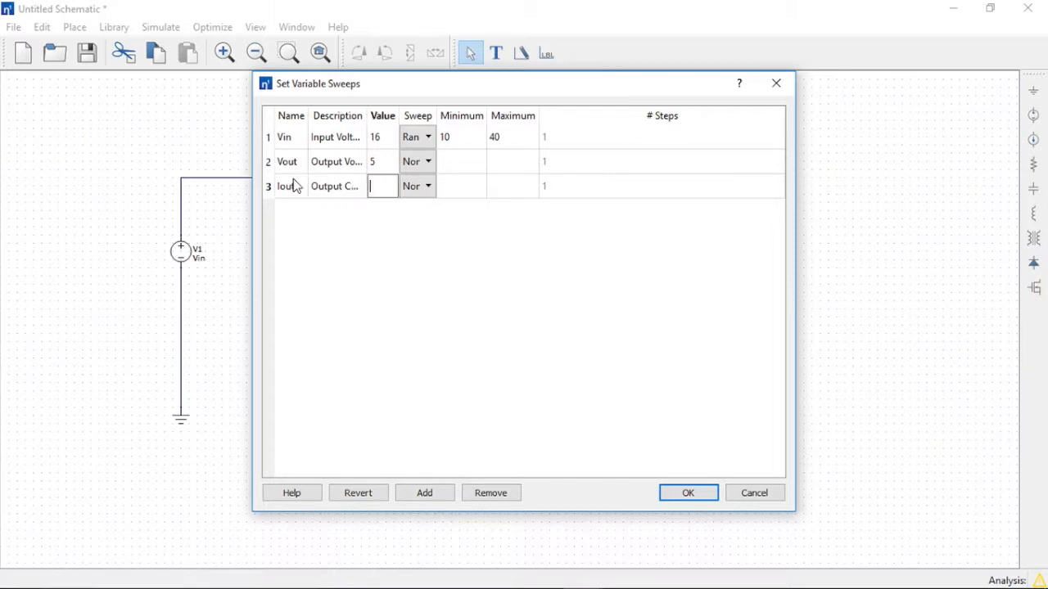
pyautogui.write('2')
pyautogui.press('Tab')
# Step: Set the Iout sweep type to Range with a minimum of 10m and a maximum of 5, and accept the variable definitions
pyautogui.click(427, 186)
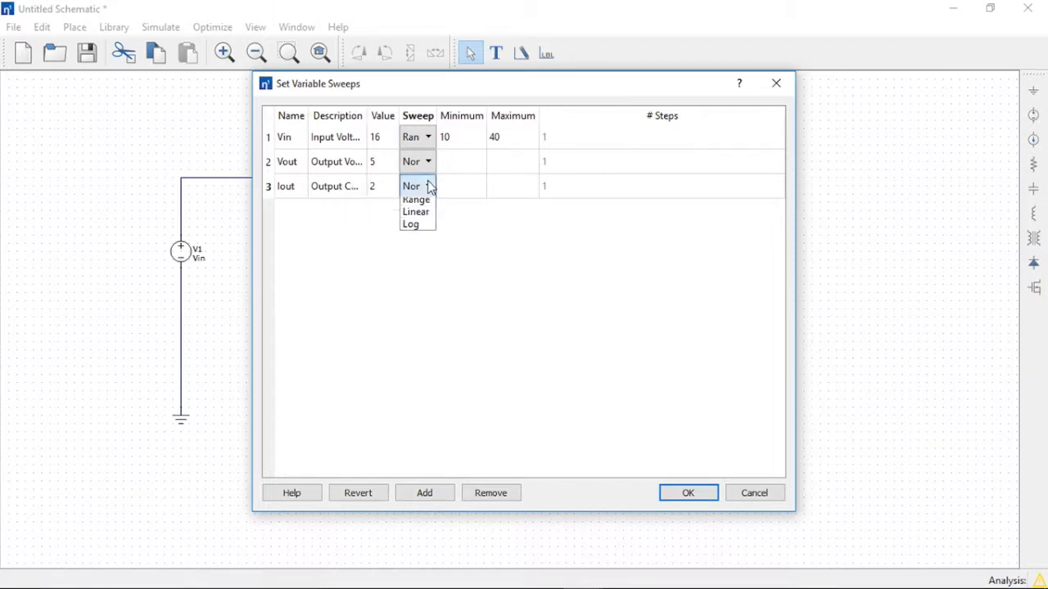
pyautogui.click(421, 215)
pyautogui.click(455, 189)
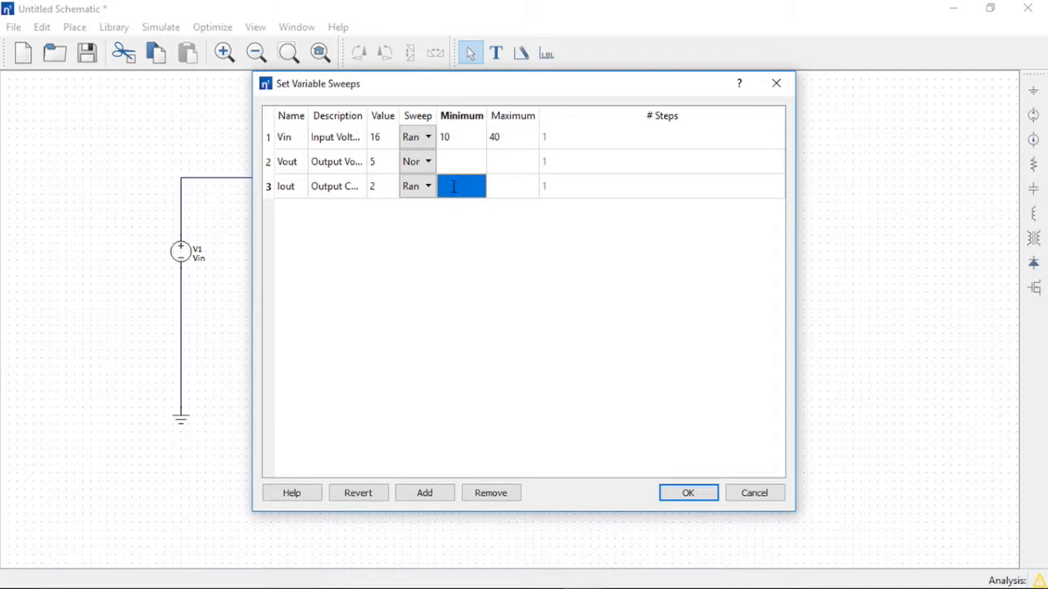
pyautogui.write('10m')
pyautogui.press('Tab')
pyautogui.moveTo(438, 119); pyautogui.dragTo(465, 115)
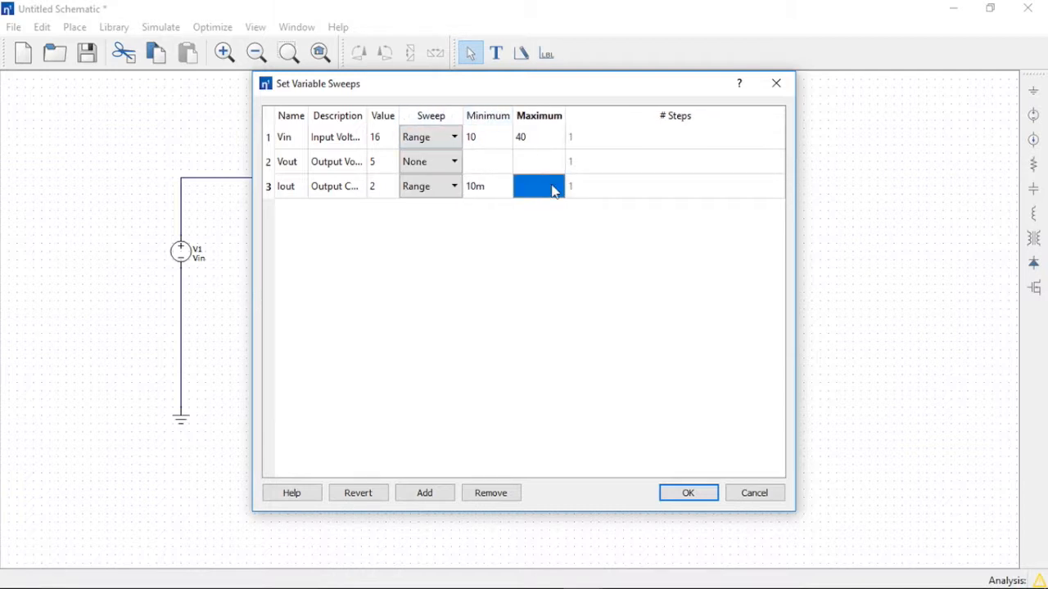
pyautogui.write('5')
pyautogui.click(558, 231)
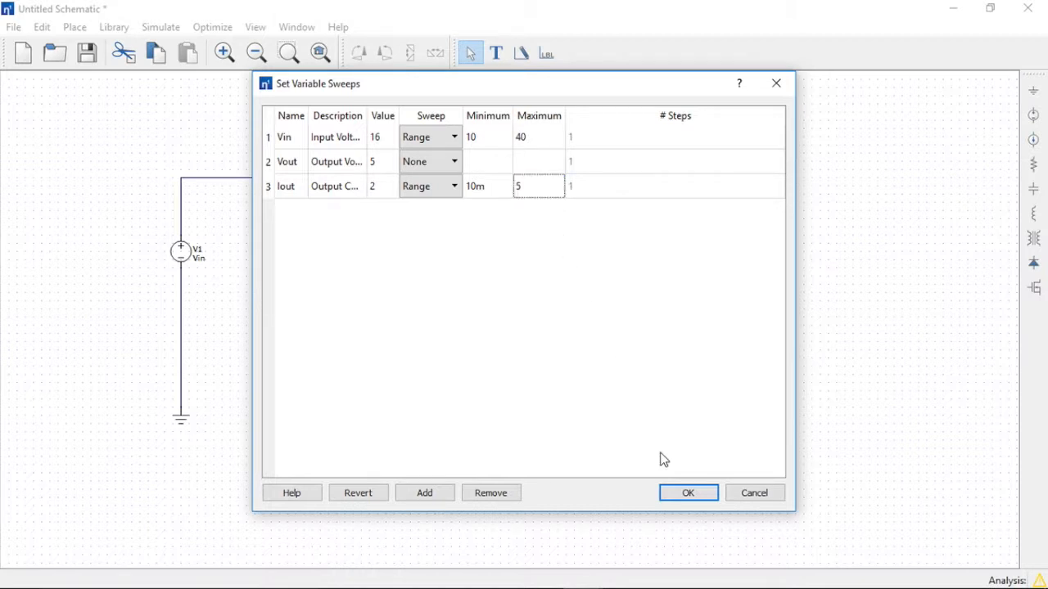
pyautogui.click(679, 494)
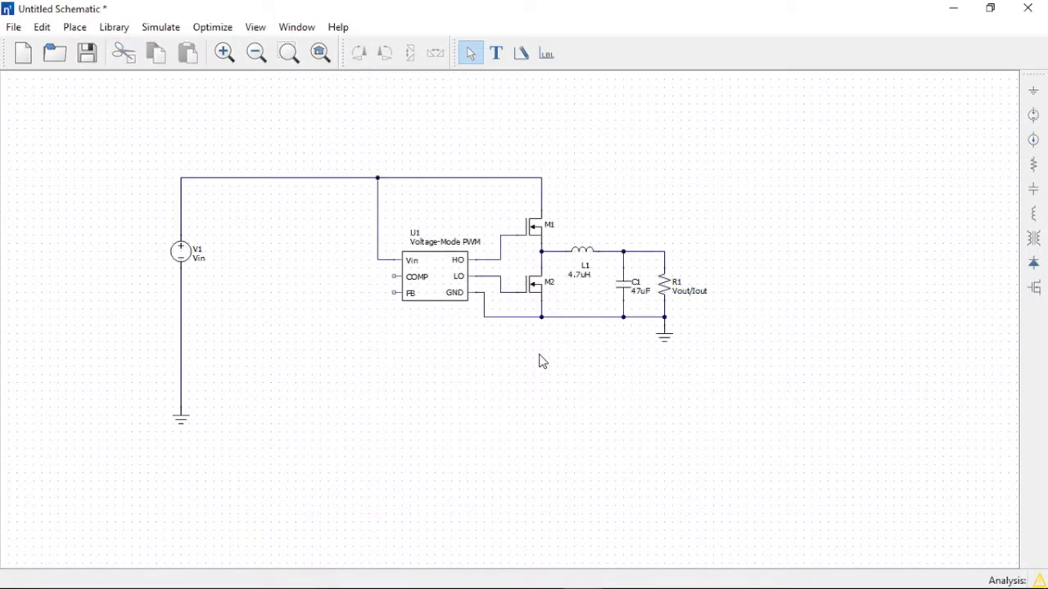
# Step: Name the net between the MOSFETs and L1 SW, the output net VOUT and the input rail VIN
pyautogui.click(543, 56)
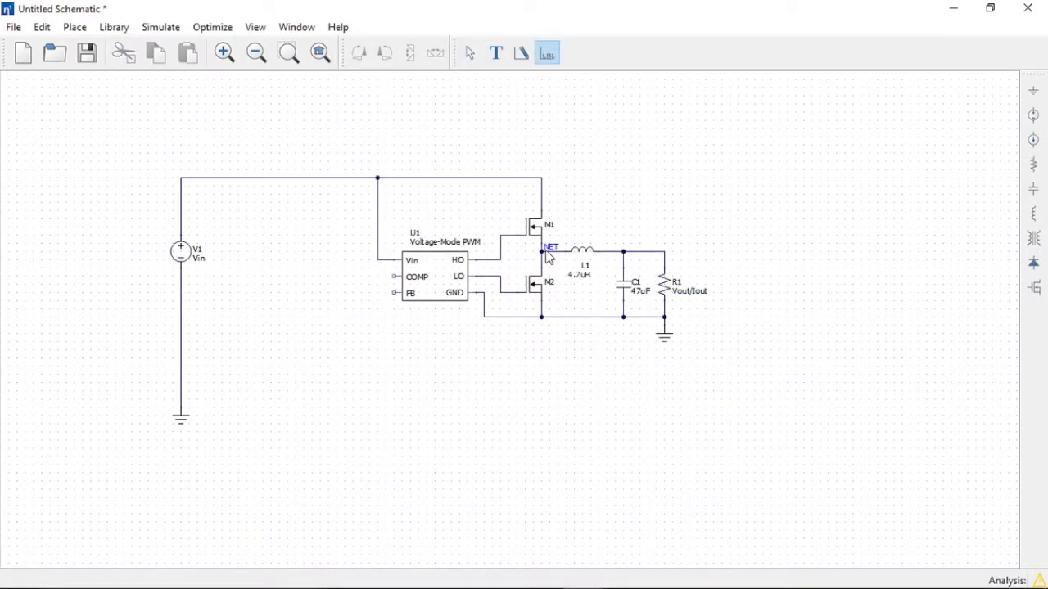
pyautogui.click(555, 255)
pyautogui.write('SW')
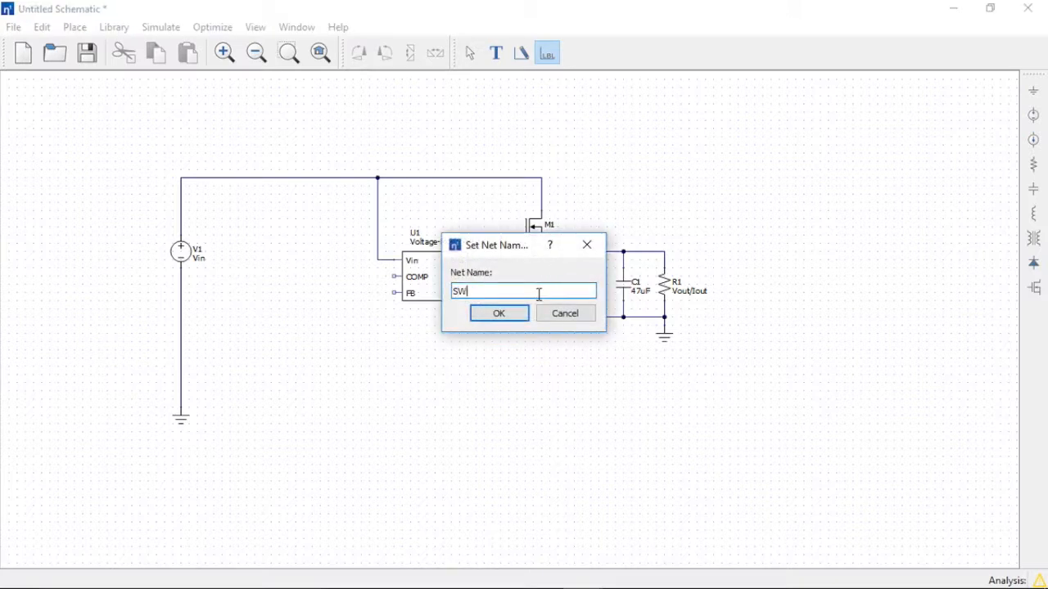
pyautogui.click(527, 313)
pyautogui.click(647, 253)
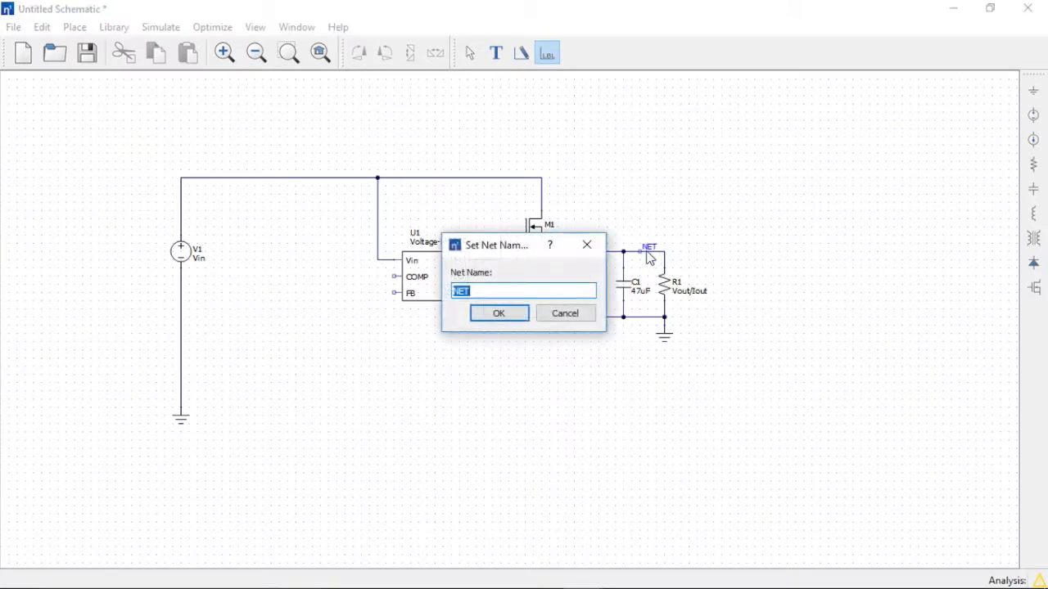
pyautogui.press('Return')
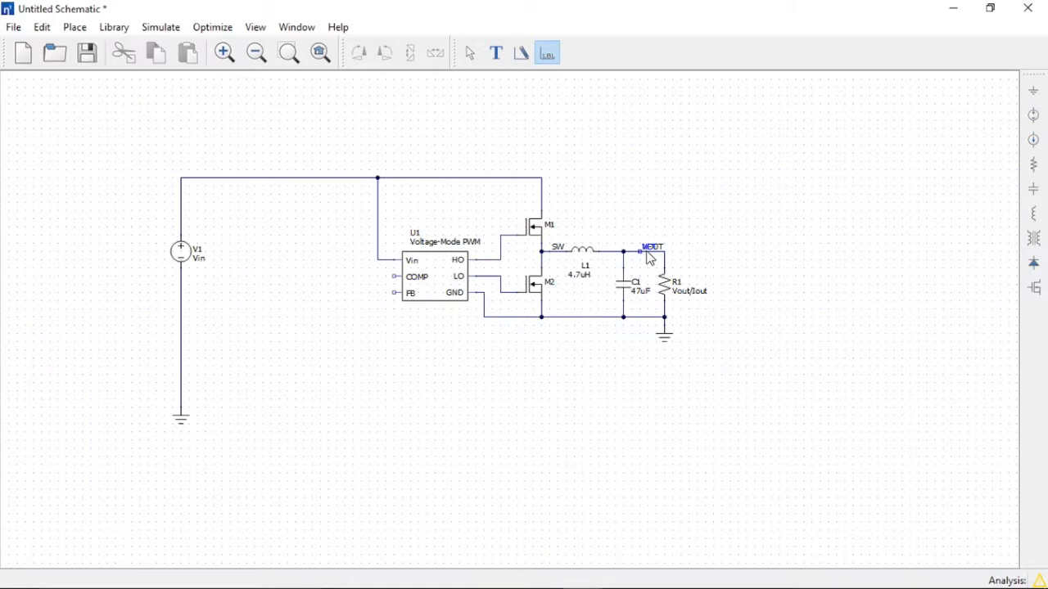
pyautogui.click(471, 175)
pyautogui.write('VIN')
pyautogui.press('Return')
pyautogui.press('Escape')
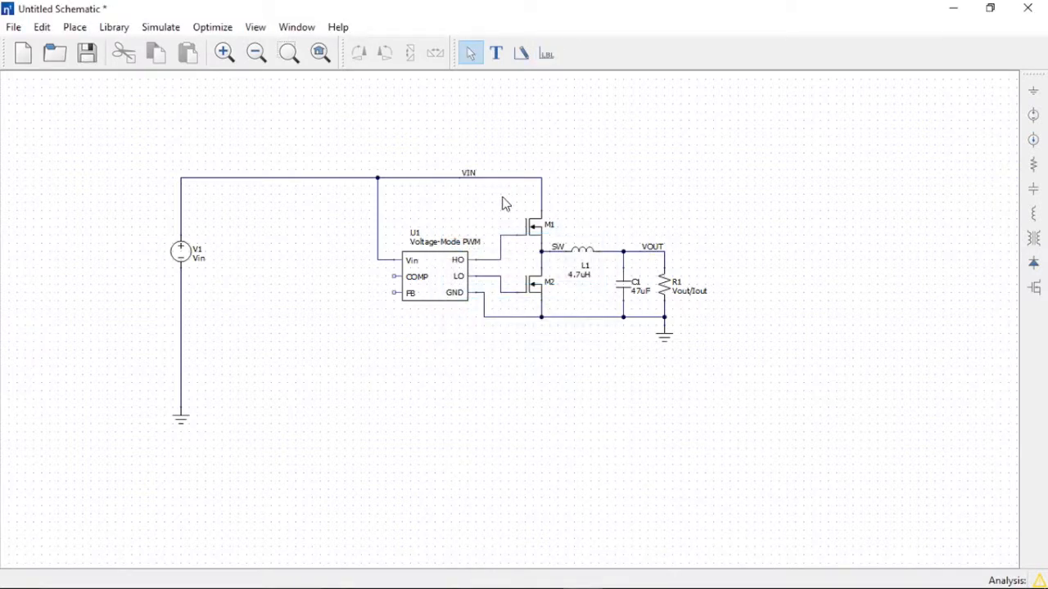
# Step: Define V1 as the circuit's Input port and R1 as its Output port
pyautogui.click(163, 29)
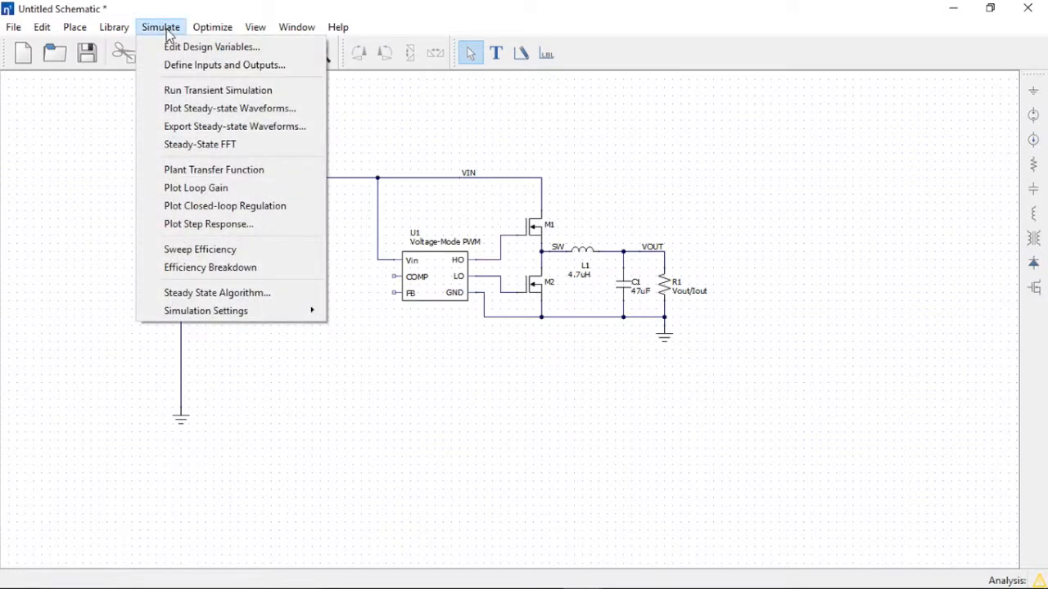
pyautogui.click(174, 64)
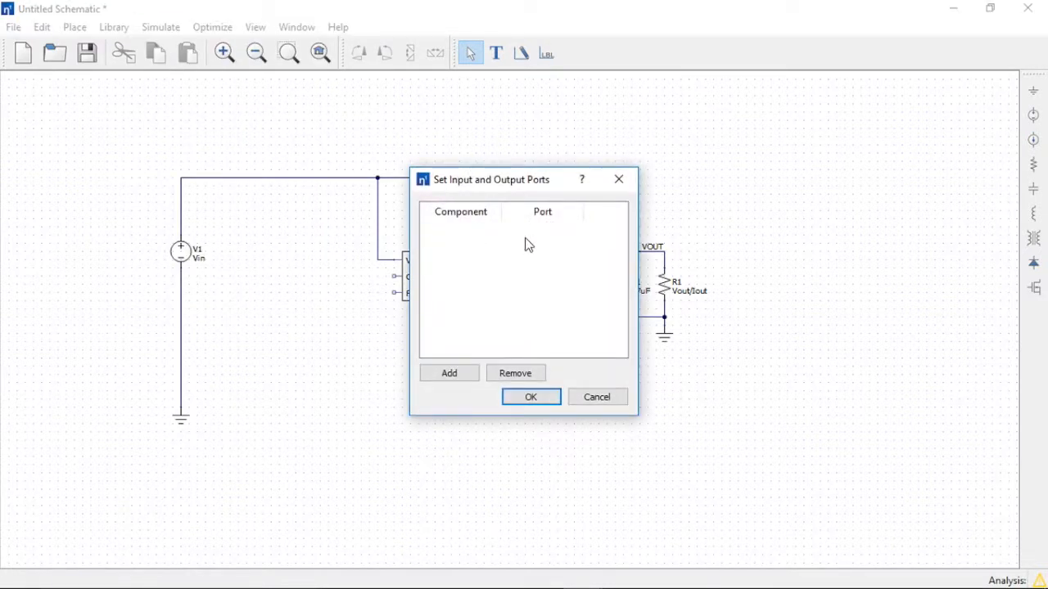
pyautogui.click(449, 376)
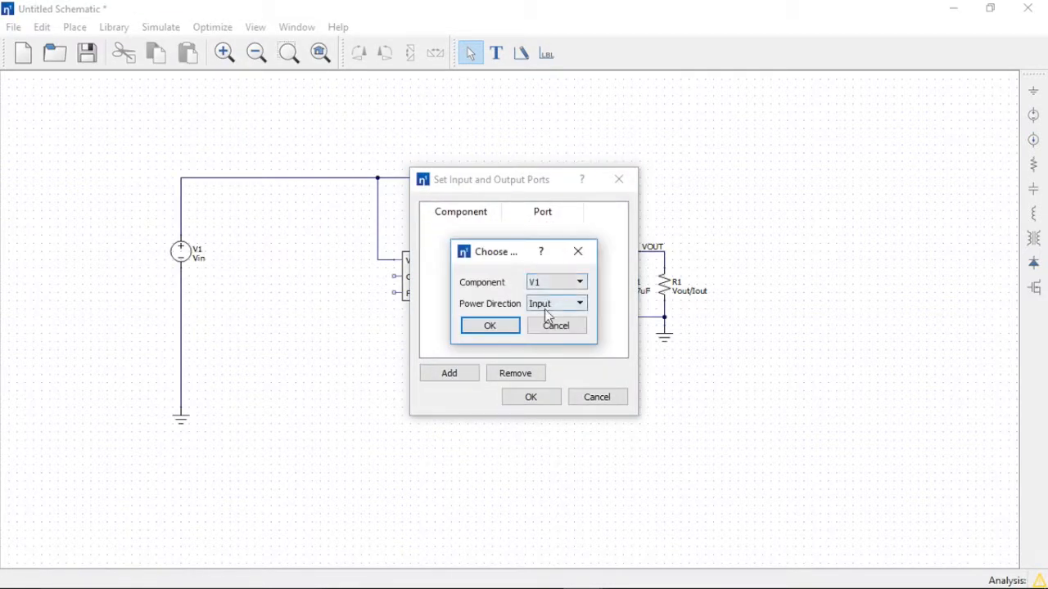
pyautogui.click(511, 328)
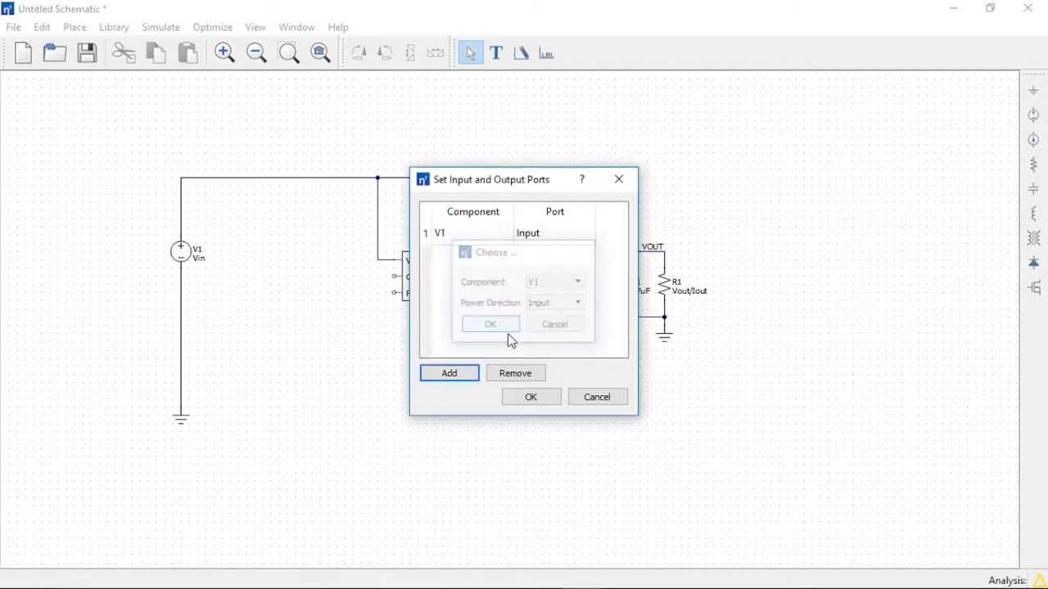
pyautogui.click(461, 378)
pyautogui.click(546, 308)
pyautogui.click(550, 325)
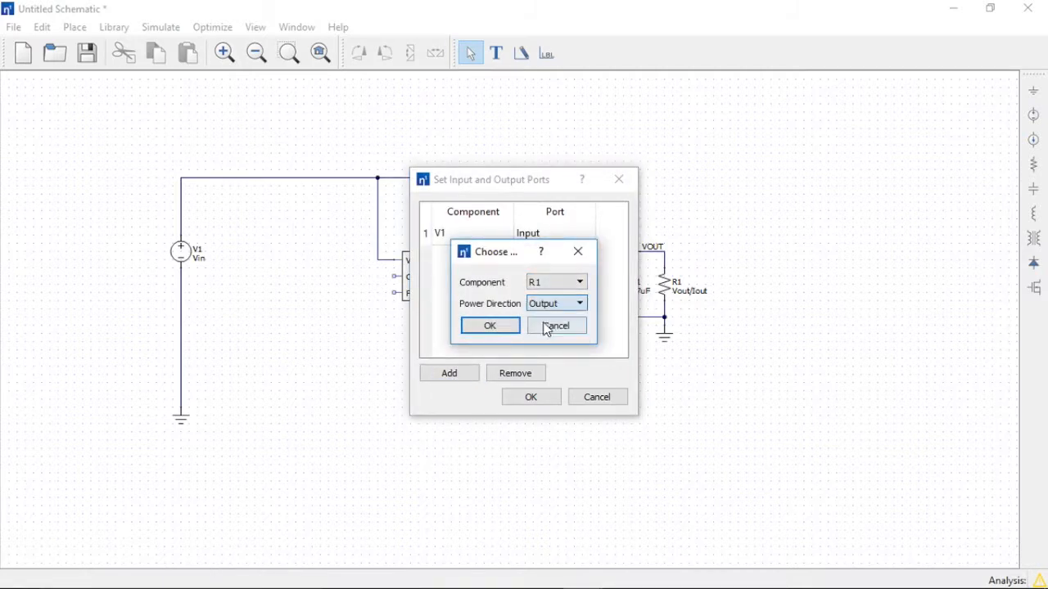
pyautogui.click(509, 328)
pyautogui.click(538, 399)
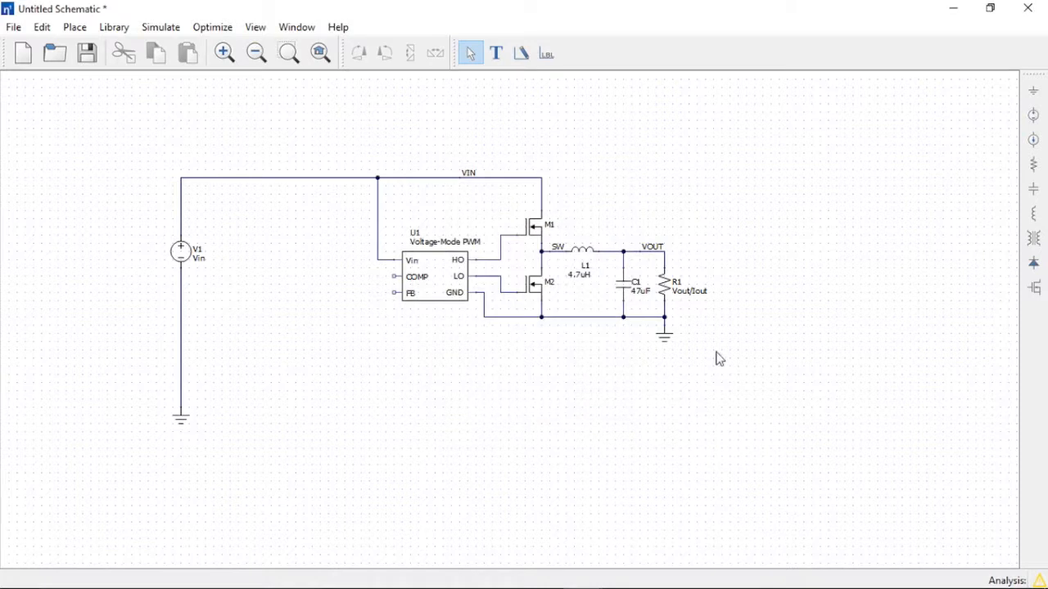
# Step: Place horizontal resistors R2 and R3 below the MOSFETs, vertical resistor R4 below the controller and horizontal R5 to the controller's left
pyautogui.click(1034, 165)
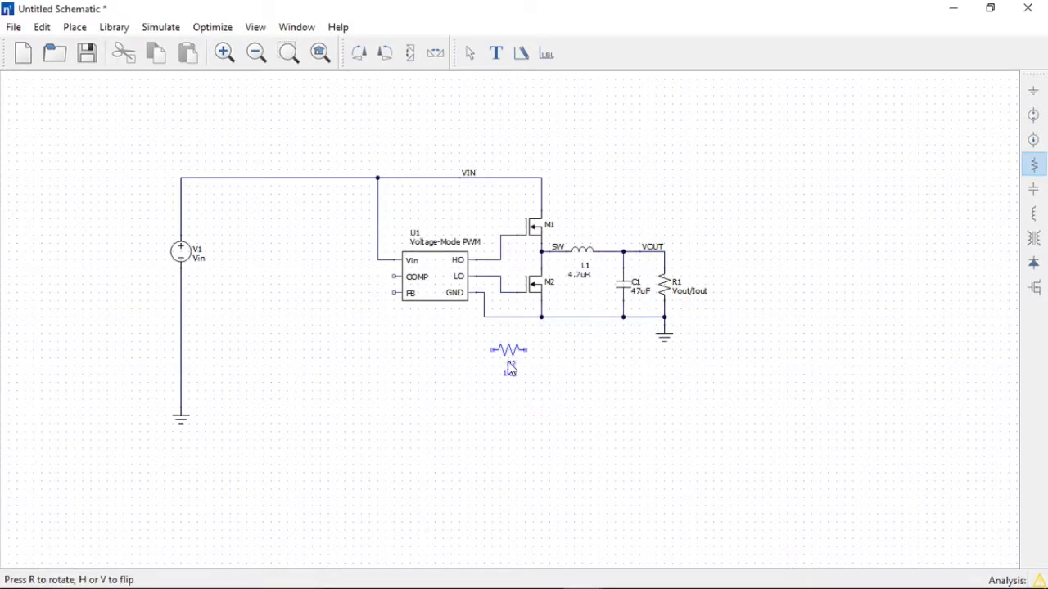
pyautogui.press('v')
pyautogui.click(513, 366)
pyautogui.press('r')
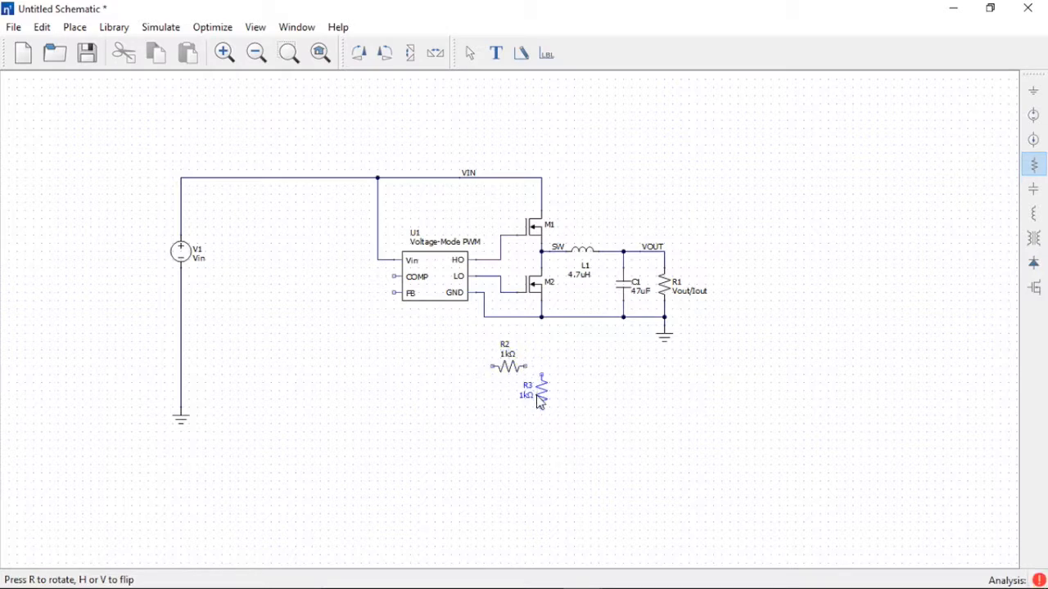
pyautogui.press('v')
pyautogui.click(537, 391)
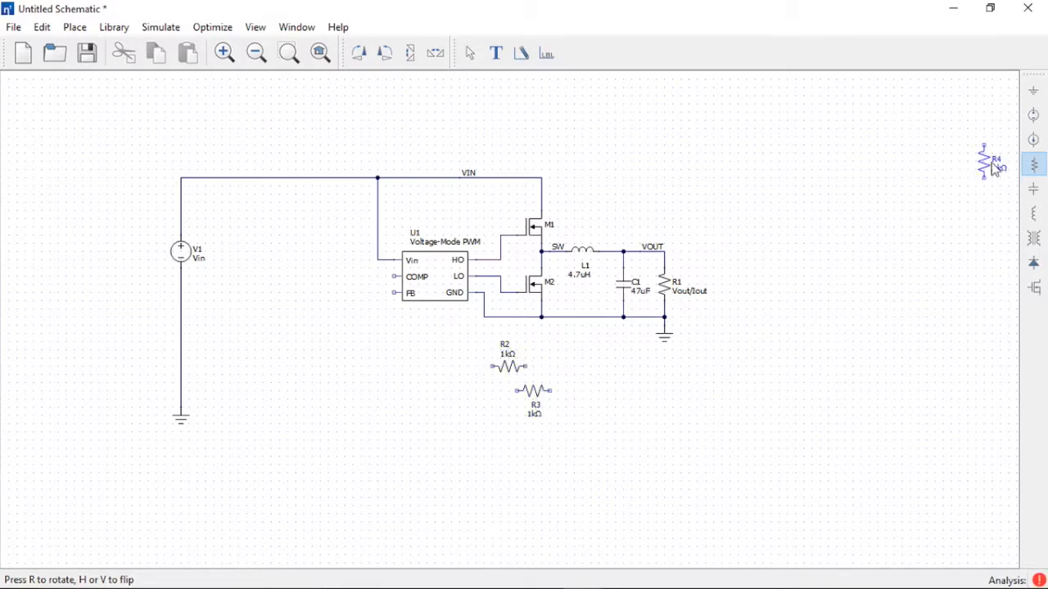
pyautogui.click(350, 420)
pyautogui.press('r')
pyautogui.click(308, 319)
pyautogui.press('Escape')
# Step: Place three horizontal capacitors: C2 left of R3, C3 left of R5, and C4 above C3
pyautogui.click(1033, 188)
pyautogui.press('r')
pyautogui.click(486, 390)
pyautogui.press('r')
pyautogui.click(255, 309)
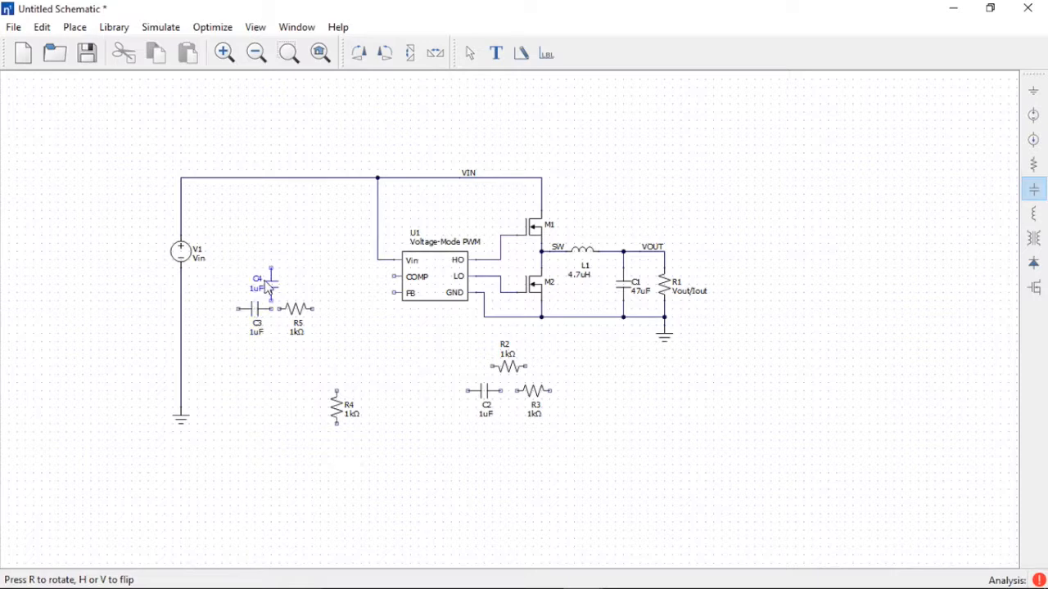
pyautogui.press('r')
pyautogui.click(275, 278)
pyautogui.press('Escape')
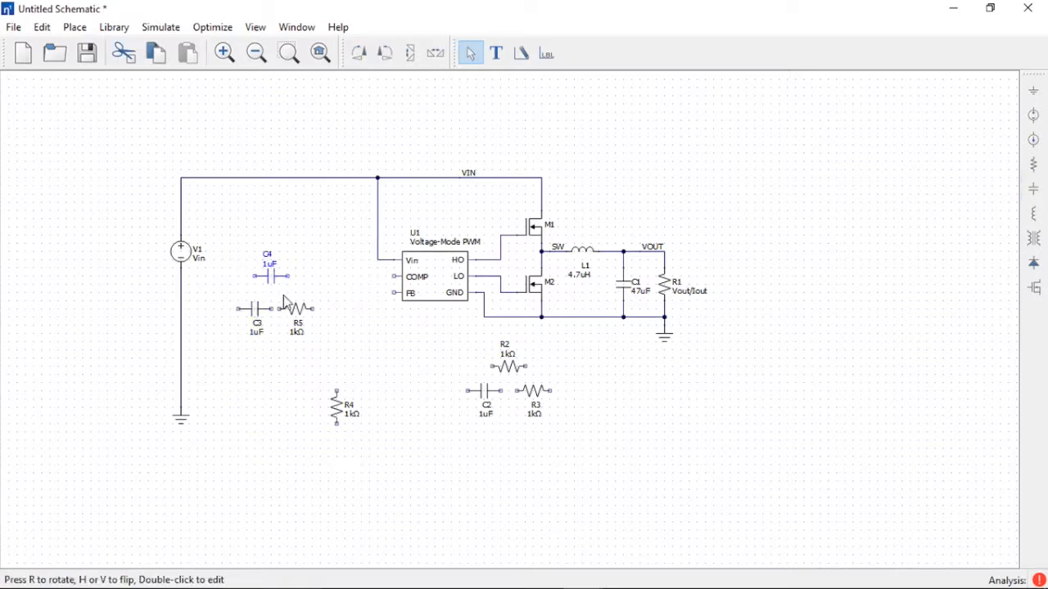
# Step: Wire the right end of C4 to the controller's COMP pin and join the right end of R5 to that net
pyautogui.press('w')
pyautogui.click(288, 277)
pyautogui.click(388, 277)
pyautogui.click(315, 309)
pyautogui.click(329, 278)
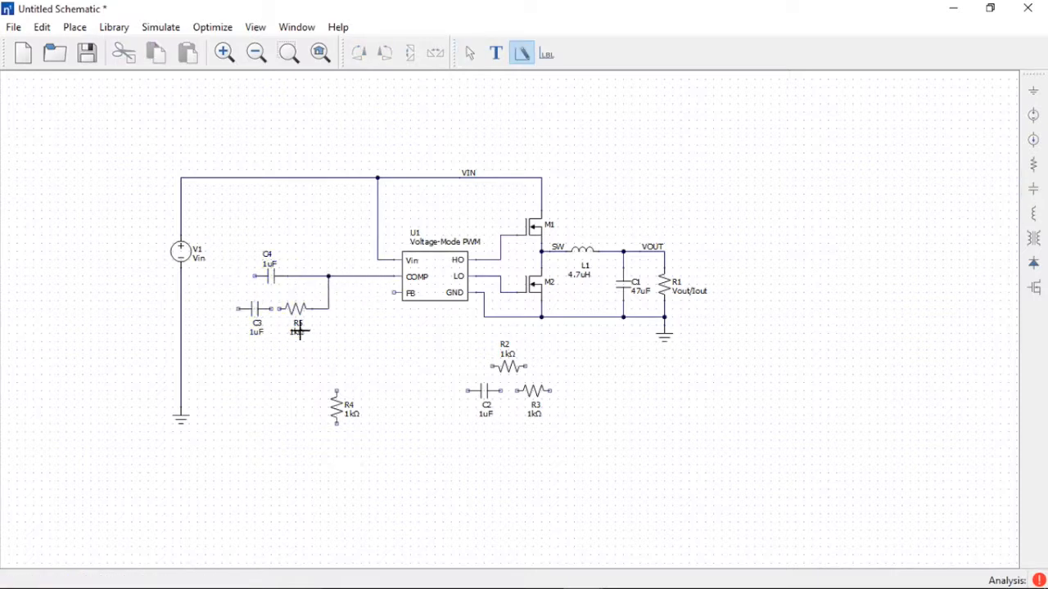
# Step: Wire the left ends of C4 and C3 together and connect them to the controller's FB pin
pyautogui.click(255, 276)
pyautogui.click(230, 341)
pyautogui.click(369, 294)
pyautogui.click(394, 293)
pyautogui.click(239, 310)
pyautogui.click(230, 310)
pyautogui.press('Escape')
# Step: Move R4 directly beneath the FB net and wire its upper end to it
pyautogui.moveTo(333, 395); pyautogui.dragTo(365, 361)
pyautogui.press('w')
pyautogui.click(370, 358)
pyautogui.click(369, 342)
pyautogui.press('Escape')
# Step: Shift R2, R3 and C2 to the left and slightly up, and wire the right end of R2 to the VOUT net
pyautogui.moveTo(586, 432)
pyautogui.mouseDown()
pyautogui.moveTo(468, 379)
pyautogui.moveTo(492, 356)
pyautogui.mouseUp()
pyautogui.press('w')
pyautogui.click(506, 350)
pyautogui.click(722, 251)
# Step: Wire the series C2–R3 branch in parallel with R2 and connect the left end of R2 to the feedback node above R4
pyautogui.click(535, 374)
pyautogui.click(549, 350)
pyautogui.click(484, 375)
pyautogui.click(453, 376)
pyautogui.click(444, 351)
pyautogui.click(473, 350)
pyautogui.click(445, 349)
pyautogui.click(370, 351)
pyautogui.press('Escape')
# Step: Place a ground symbol below R4 and wire it to the resistor's lower end
pyautogui.click(1034, 91)
pyautogui.click(369, 415)
pyautogui.press('w')
pyautogui.click(370, 407)
pyautogui.click(370, 392)
pyautogui.press('Escape')
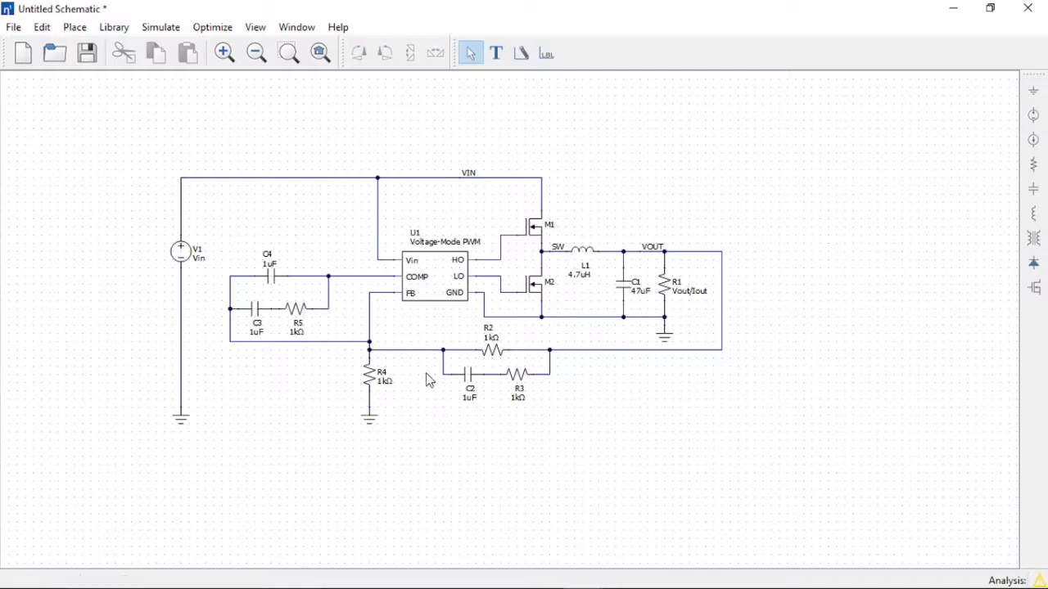
# Step: Set the resistance of R2 to 40k and R3 to 4.5k
pyautogui.doubleClick(503, 359)
pyautogui.write('40k')
pyautogui.press('Return')
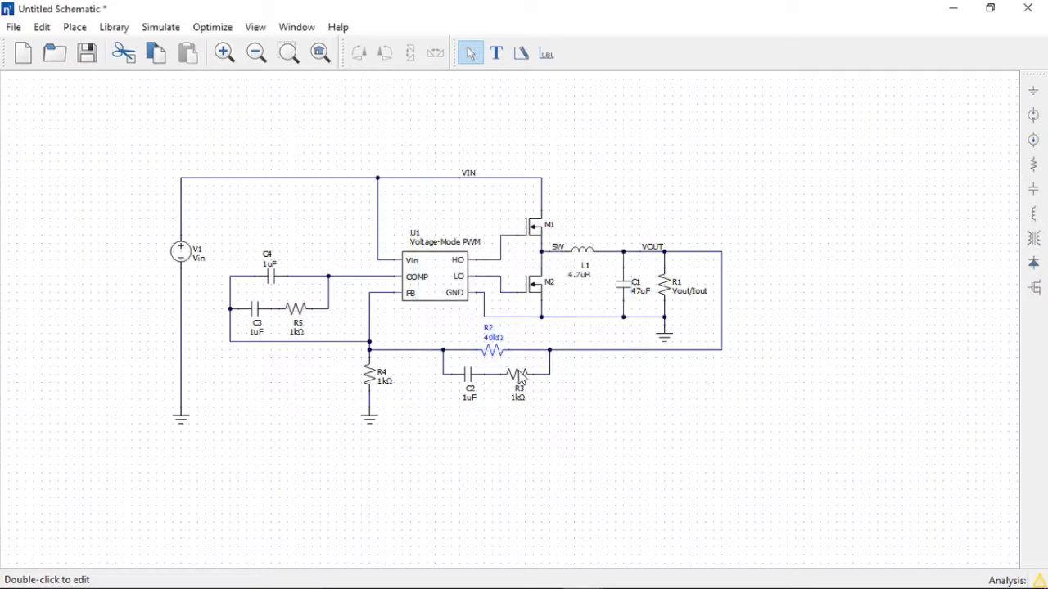
pyautogui.doubleClick(519, 374)
pyautogui.write('4.5k')
pyautogui.press('Return')
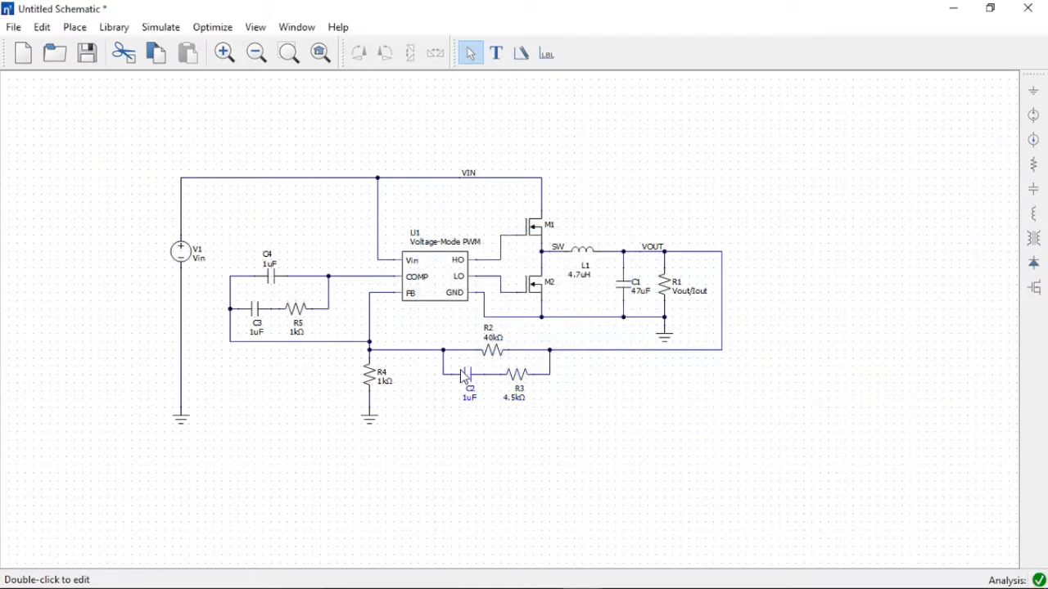
# Step: Set the capacitance of C2 to 550 pF and the resistance of R4 to 10k
pyautogui.doubleClick(464, 376)
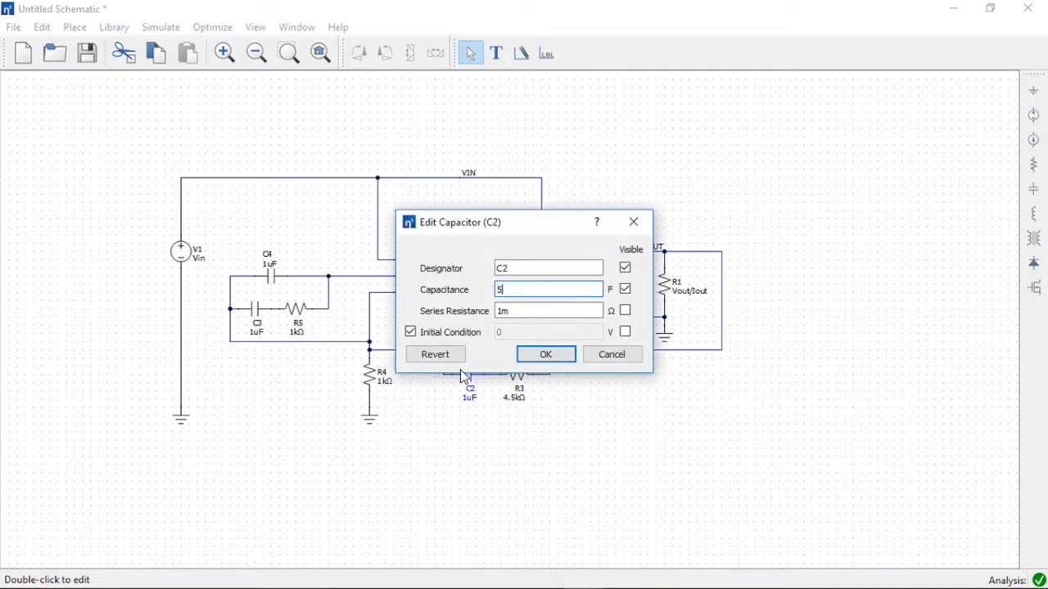
pyautogui.press('Return')
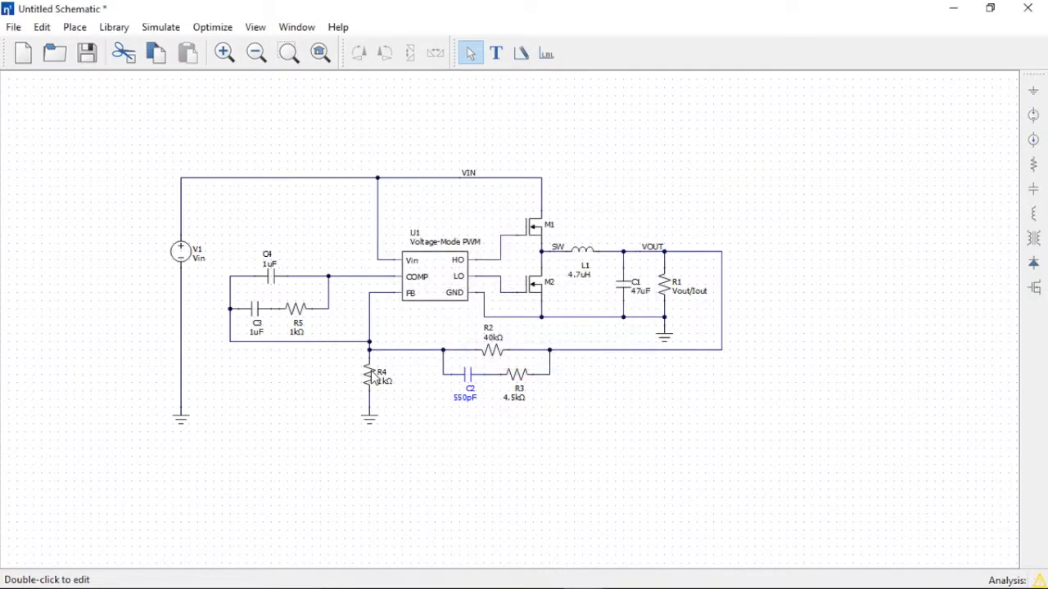
pyautogui.doubleClick(373, 376)
pyautogui.write('10')
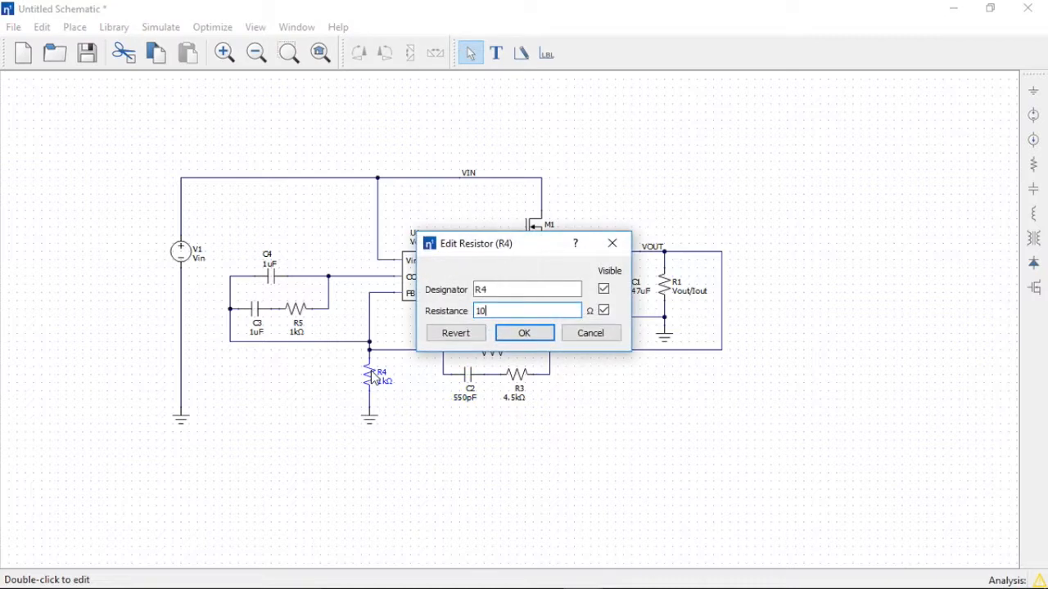
pyautogui.write('k')
pyautogui.press('Return')
# Step: Set the capacitance of C4 to 250p and C3 to 2.6n
pyautogui.doubleClick(270, 278)
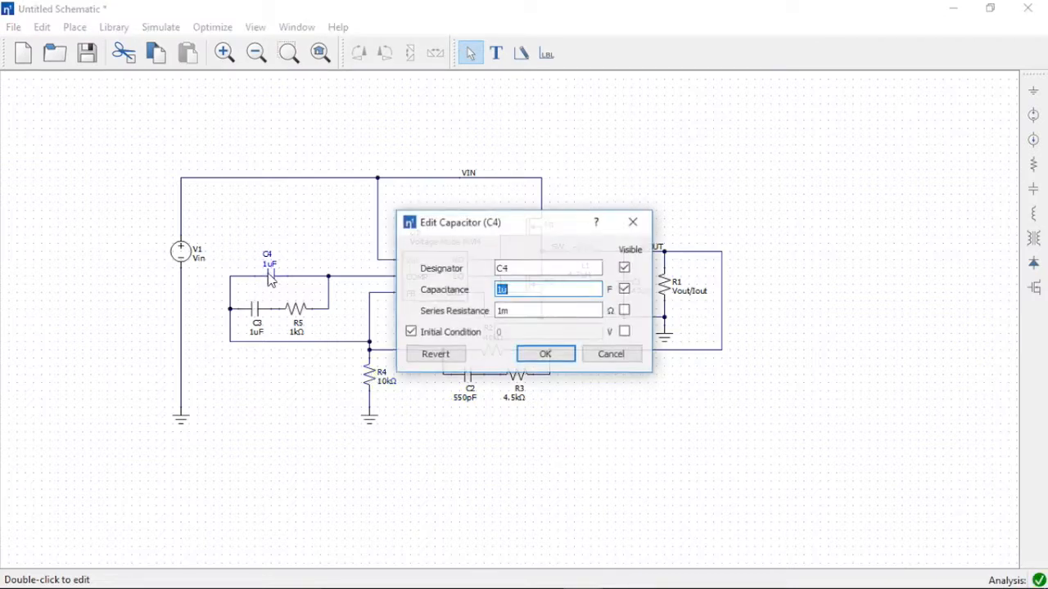
pyautogui.write('250p')
pyautogui.press('Return')
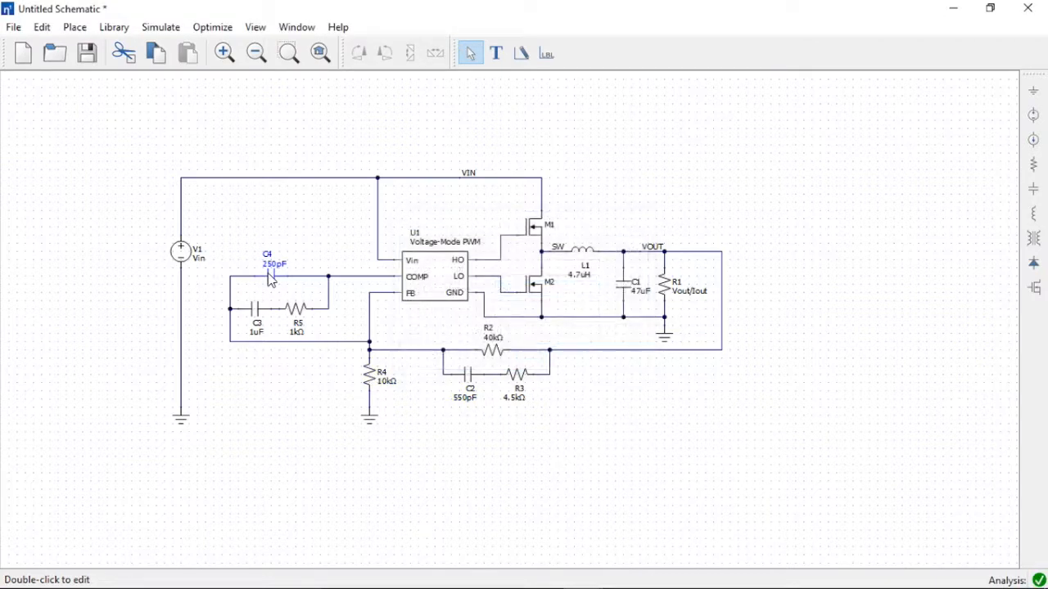
pyautogui.doubleClick(255, 312)
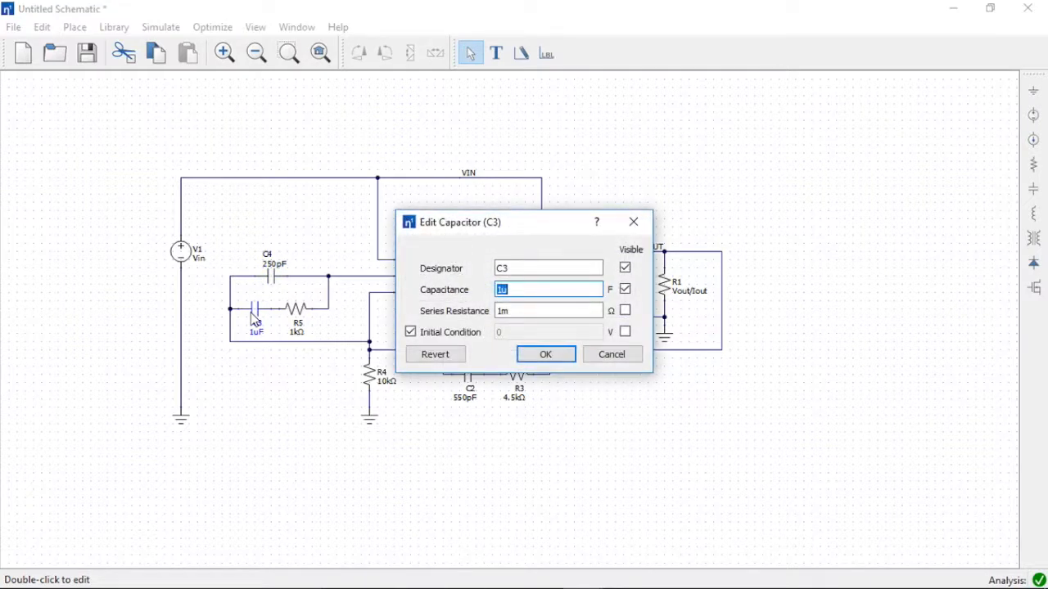
pyautogui.write('2.6n')
pyautogui.press('Return')
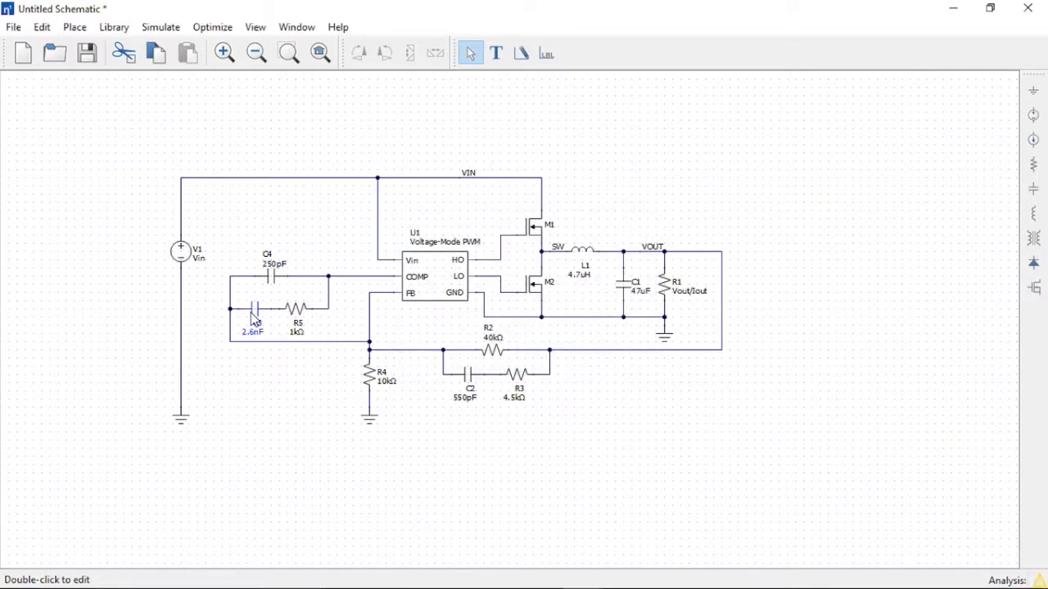
# Step: Set the resistance of R5 to 6.2k
pyautogui.doubleClick(297, 310)
pyautogui.write('6.2')
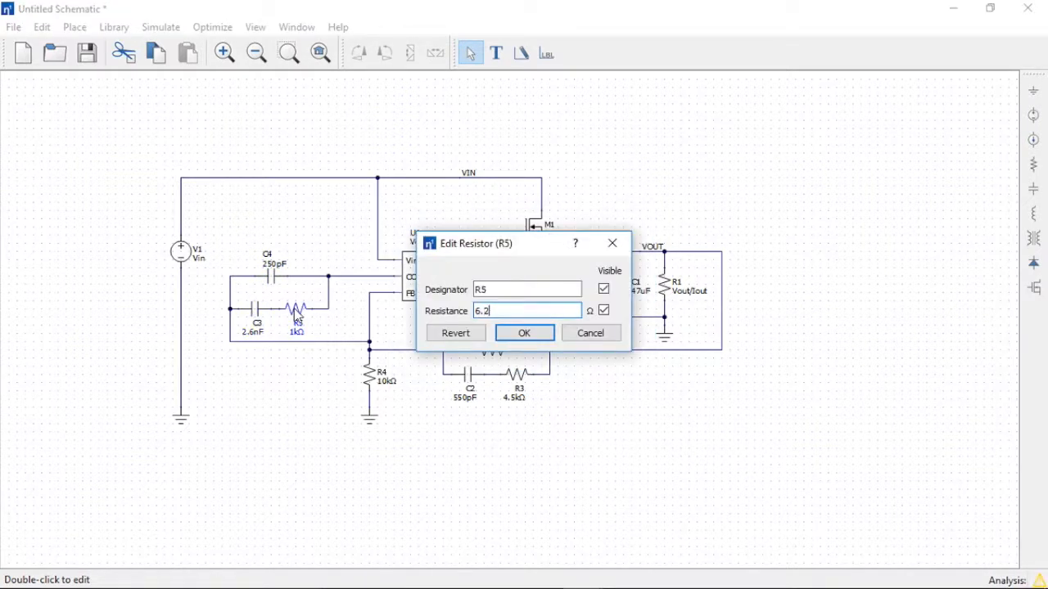
pyautogui.write('k')
pyautogui.press('Return')
# Step: Run a transient simulation of the buck converter
pyautogui.click(161, 27)
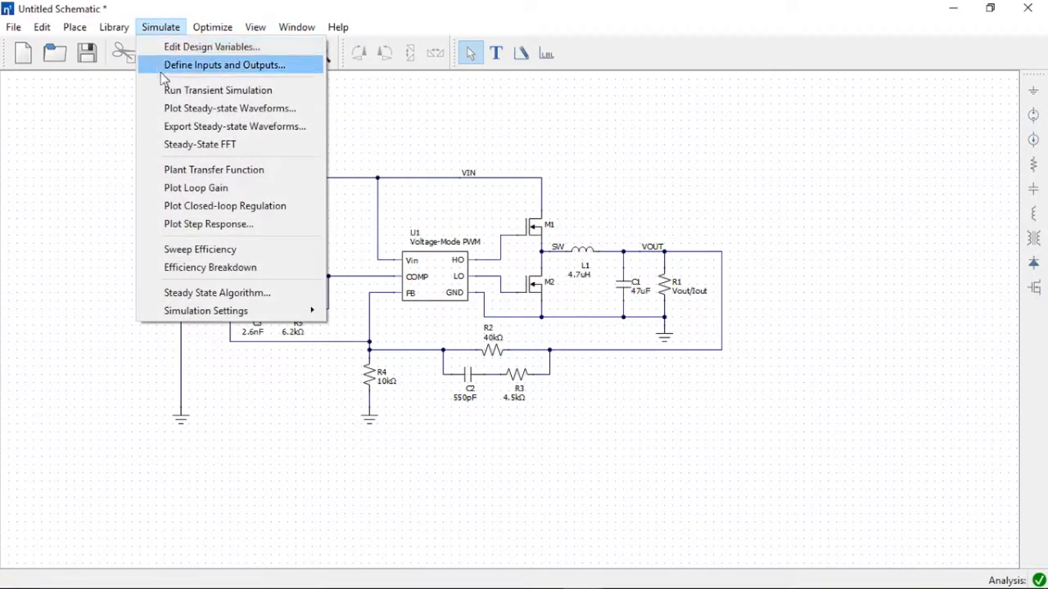
pyautogui.click(164, 90)
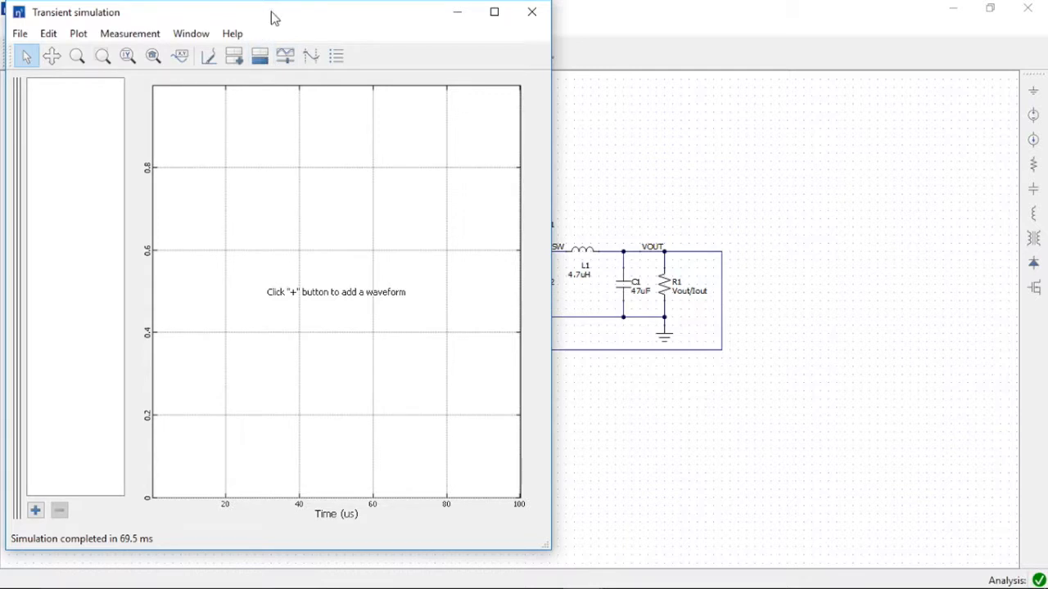
# Step: Add the SW and VOUT net voltages and the current through inductor L1 to the transient plot
pyautogui.moveTo(270, 7); pyautogui.dragTo(270, 79)
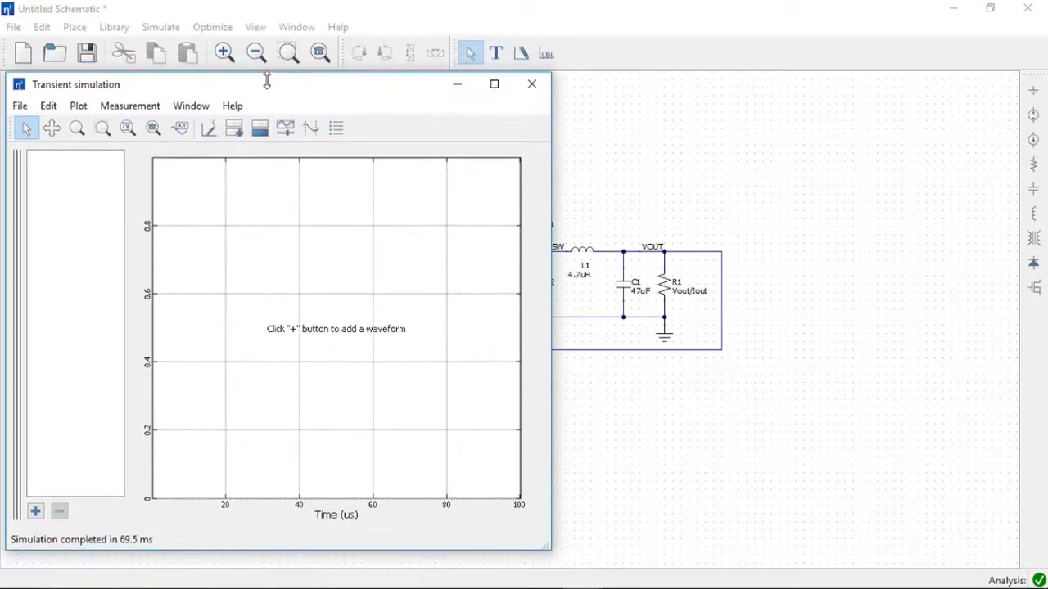
pyautogui.click(213, 131)
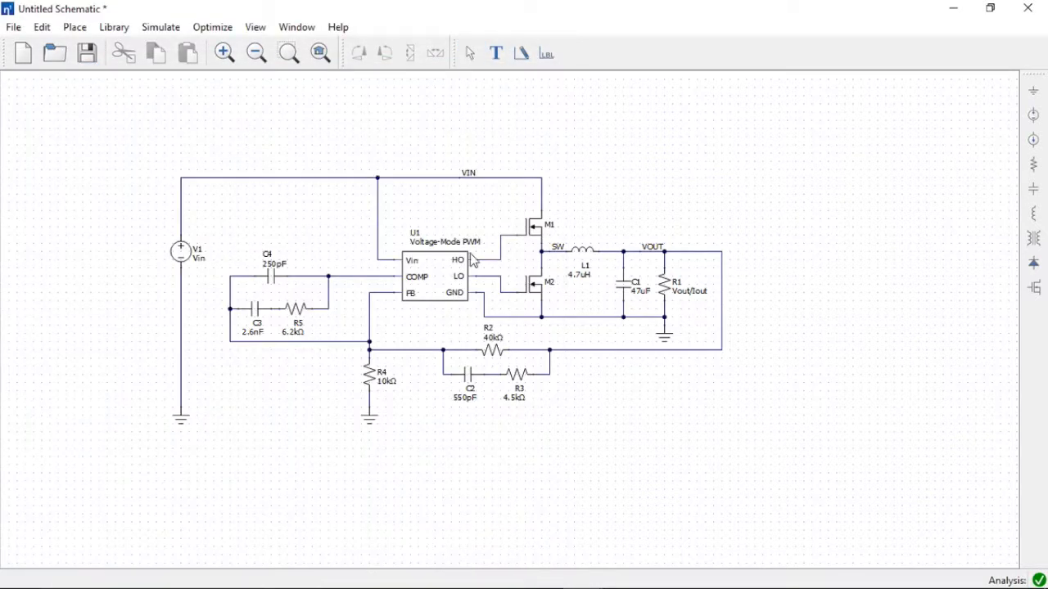
pyautogui.click(552, 253)
pyautogui.click(638, 253)
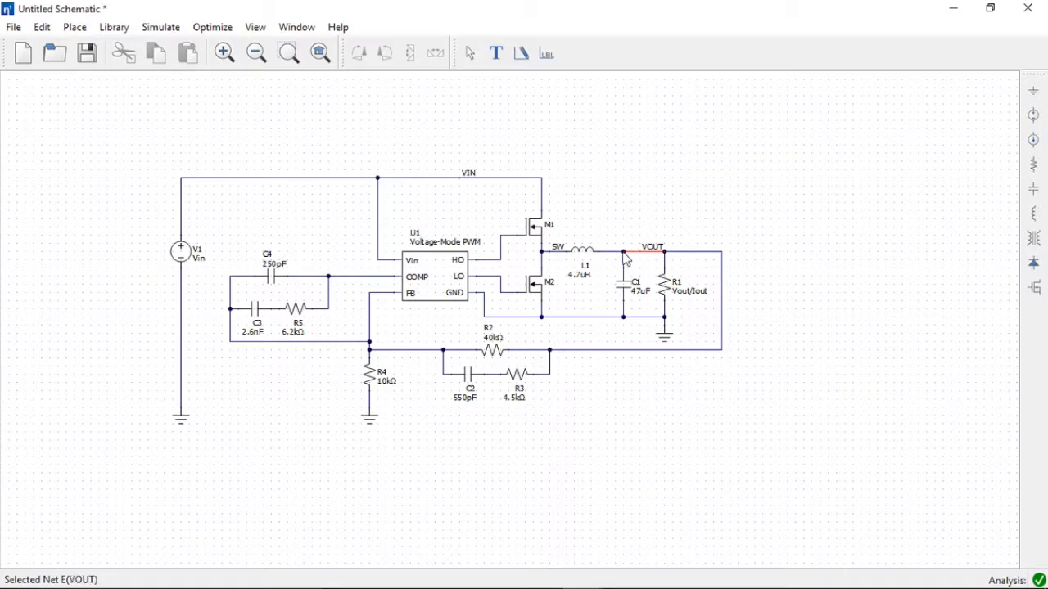
pyautogui.click(567, 252)
pyautogui.press('Escape')
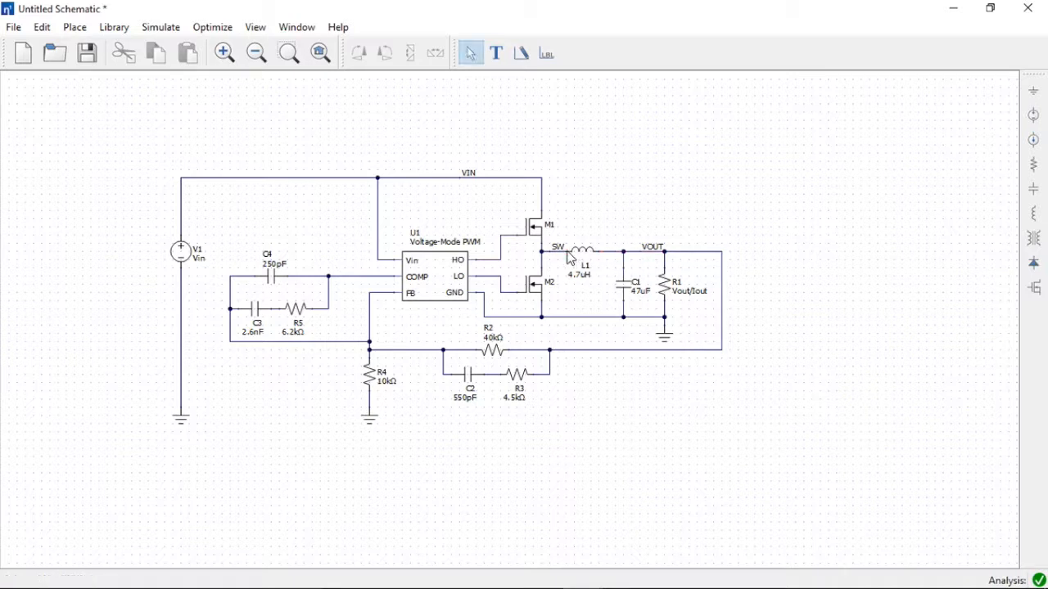
pyautogui.moveTo(482, 581)
pyautogui.moveTo(582, 574)
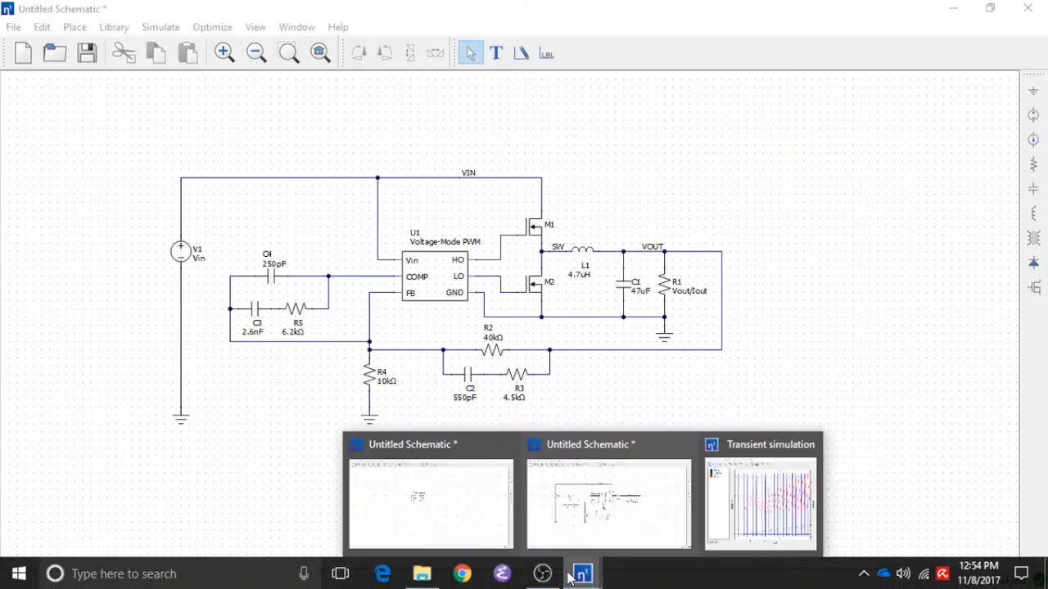
pyautogui.click(761, 519)
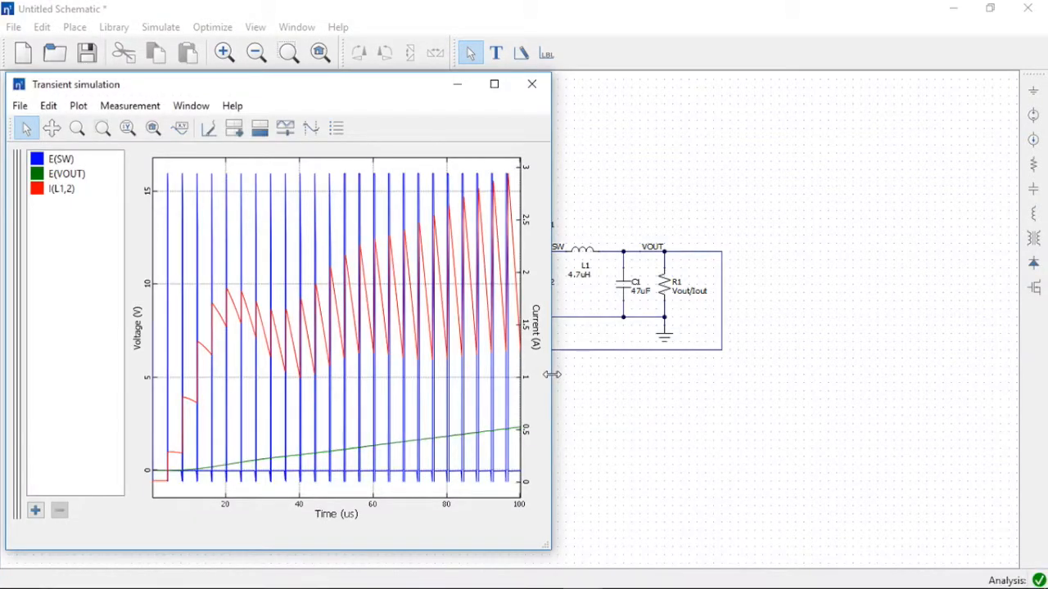
# Step: Make the transient plot window wider and shorter, and rerun the simulation with an end time of 500u
pyautogui.moveTo(551, 376); pyautogui.dragTo(776, 381)
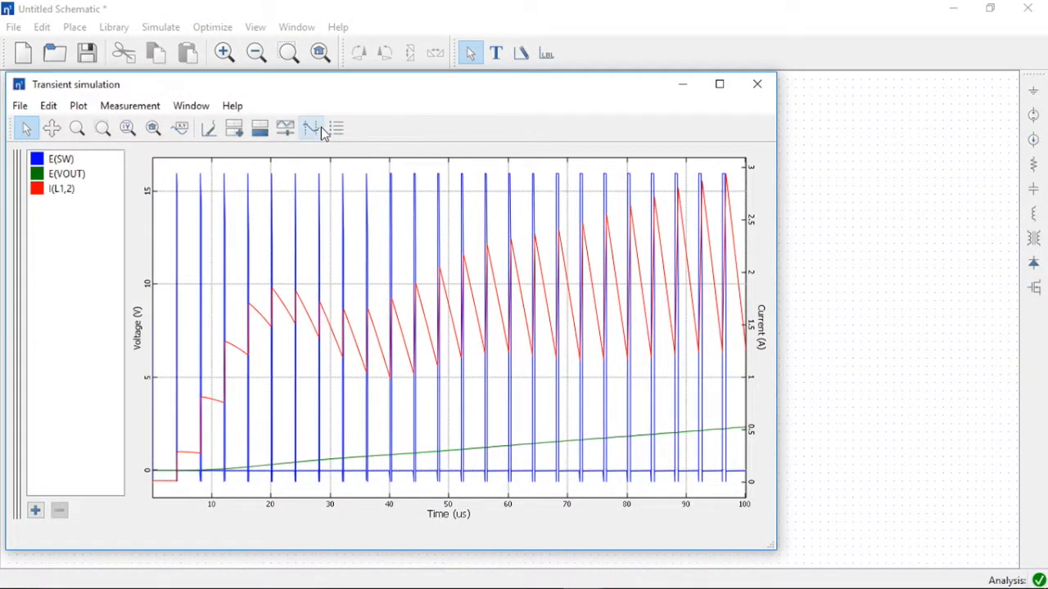
pyautogui.moveTo(389, 550); pyautogui.dragTo(391, 428)
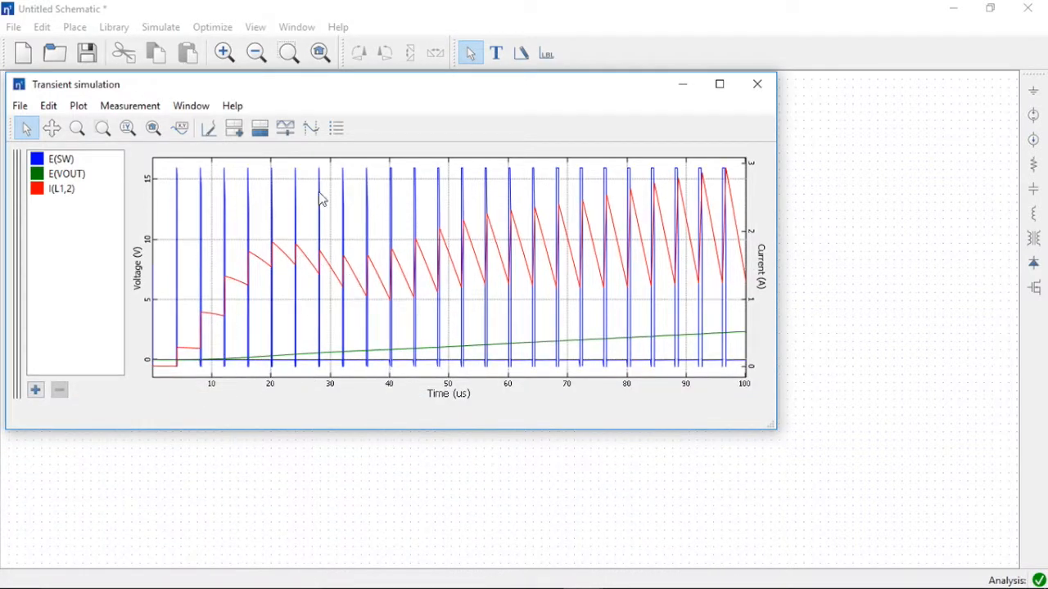
pyautogui.click(336, 128)
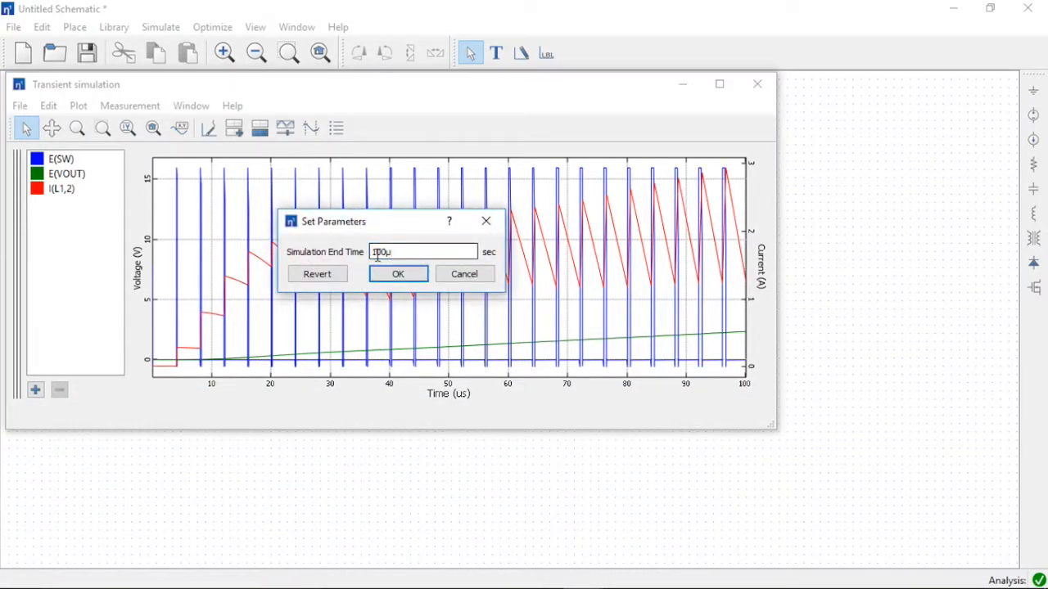
pyautogui.moveTo(404, 254); pyautogui.dragTo(350, 258)
pyautogui.write('500u')
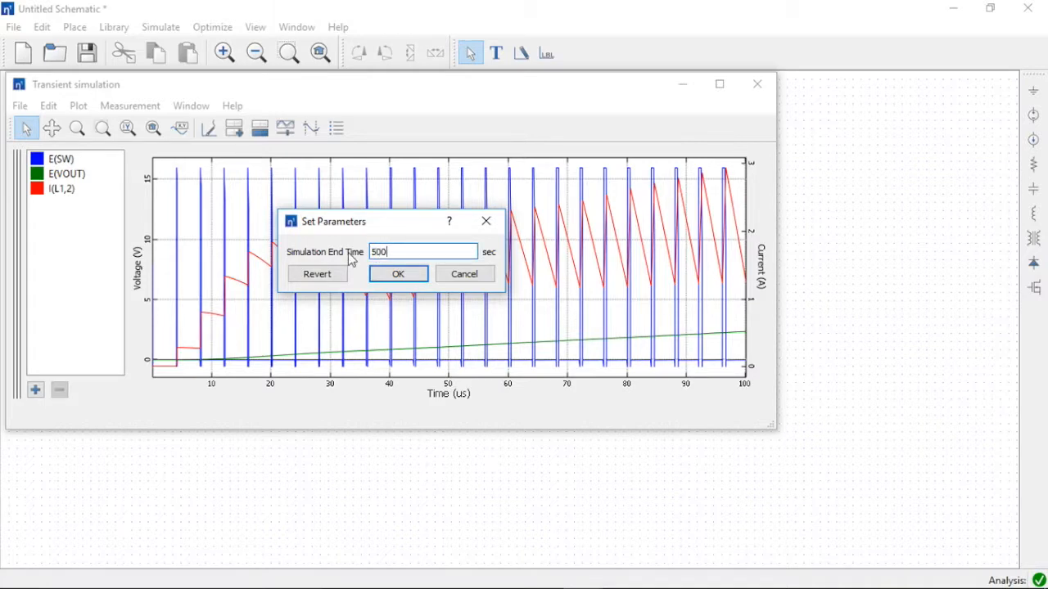
pyautogui.press('Return')
pyautogui.click(154, 128)
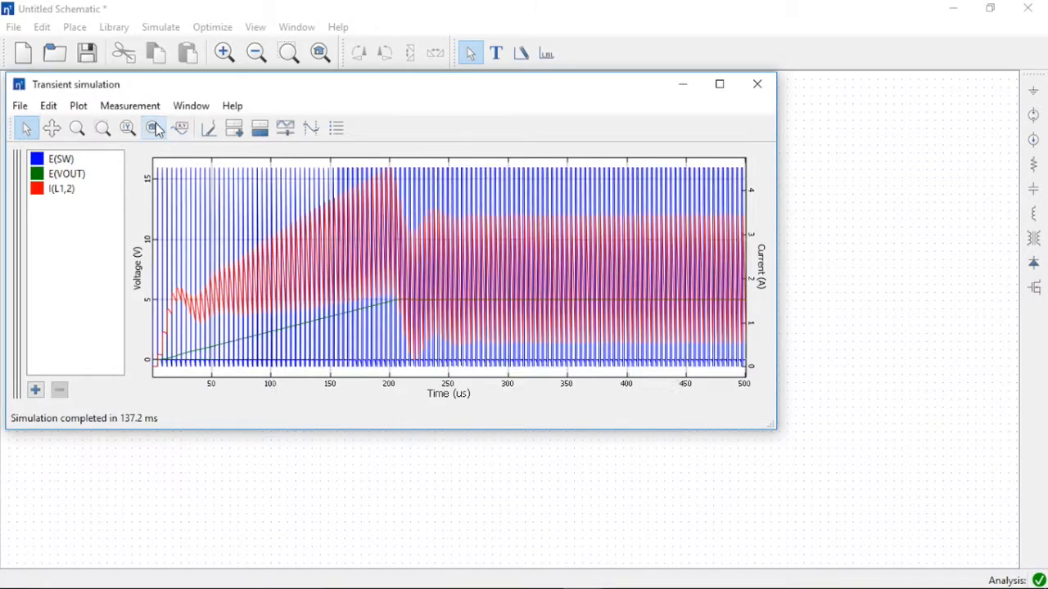
# Step: Highlight the E(VOUT) and I(L1,2) waveforms in the transient plot to examine the startup behaviour
pyautogui.click(82, 176)
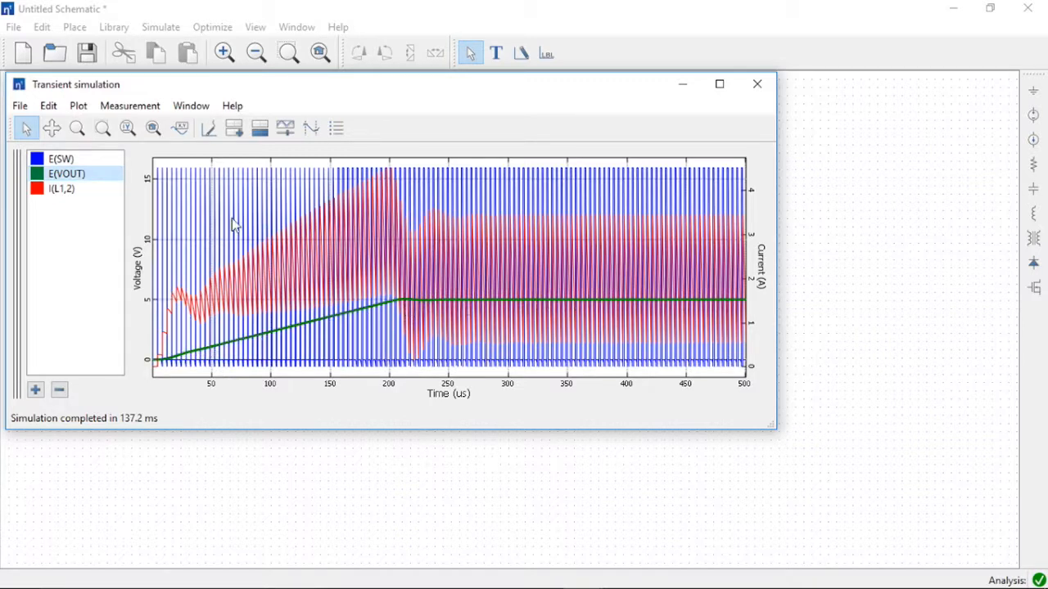
pyautogui.click(88, 193)
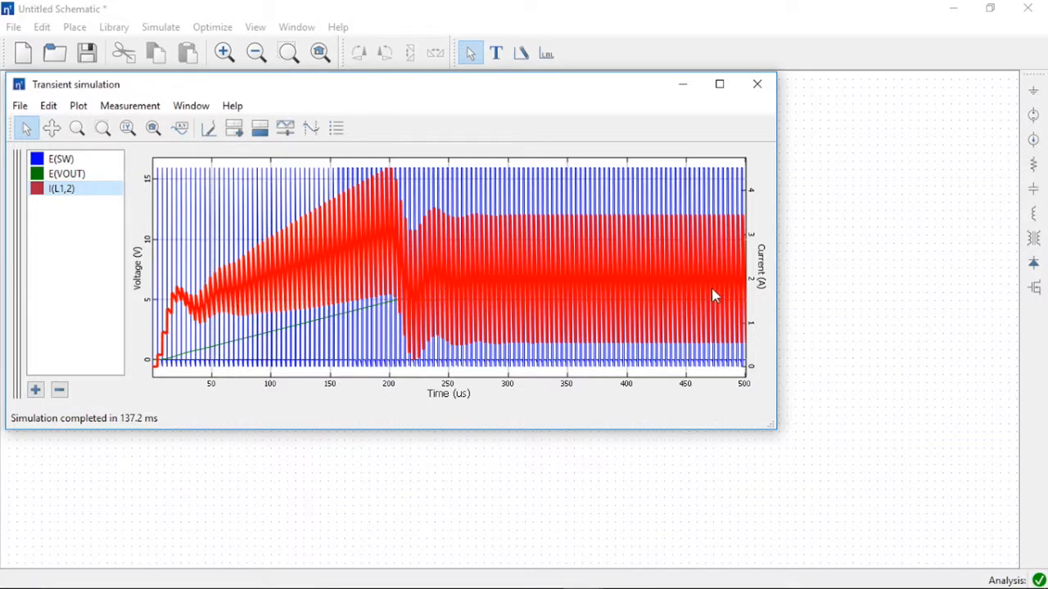
pyautogui.moveTo(565, 92); pyautogui.dragTo(779, 108)
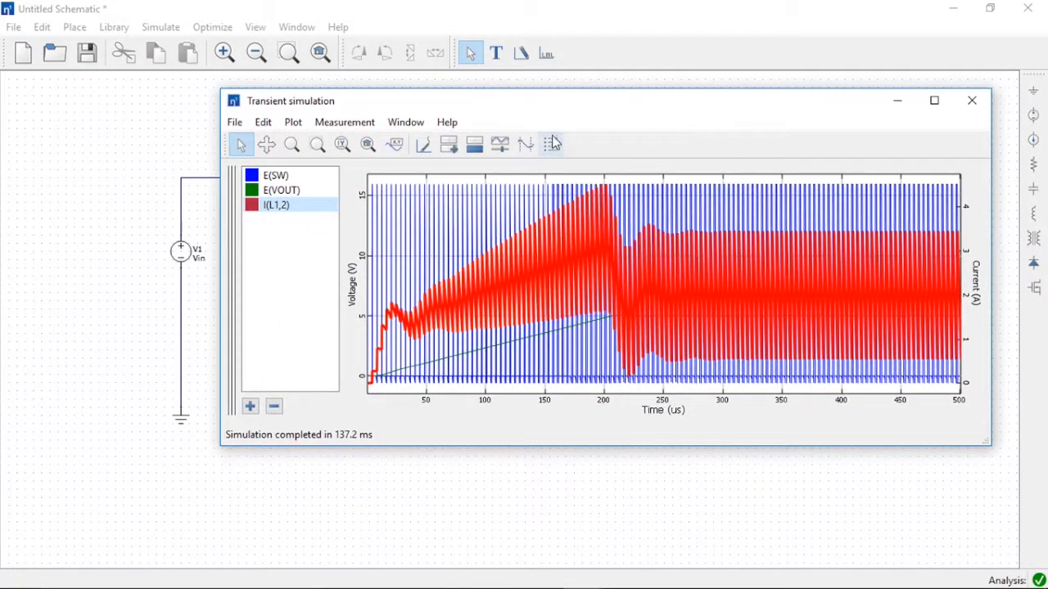
# Step: Add a second plot below the transient waveforms and open the internal schematic of the Voltage-Mode PWM block U1
pyautogui.click(450, 145)
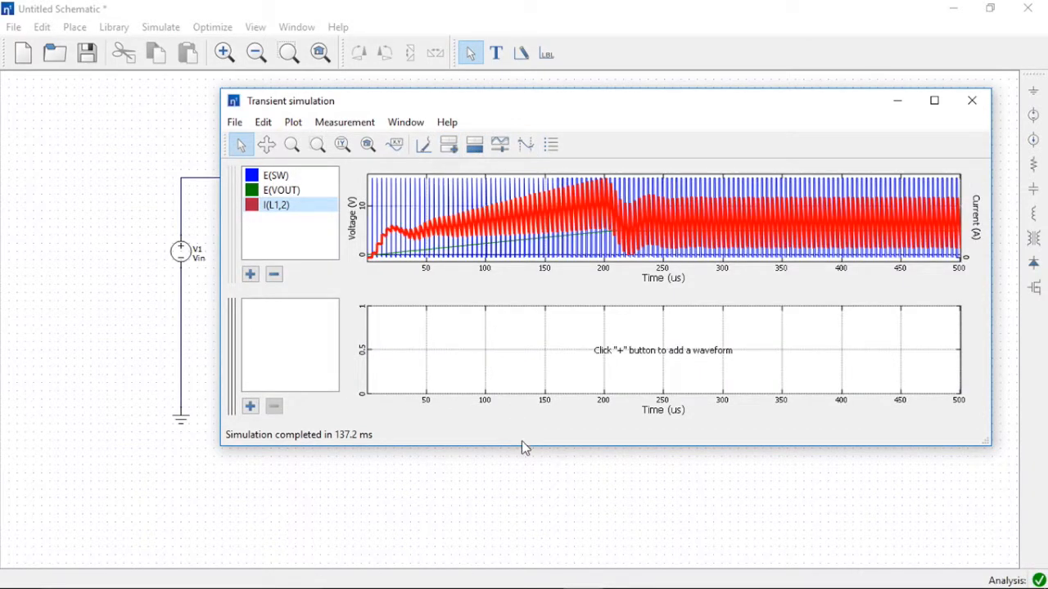
pyautogui.moveTo(522, 447); pyautogui.dragTo(537, 536)
pyautogui.click(172, 491)
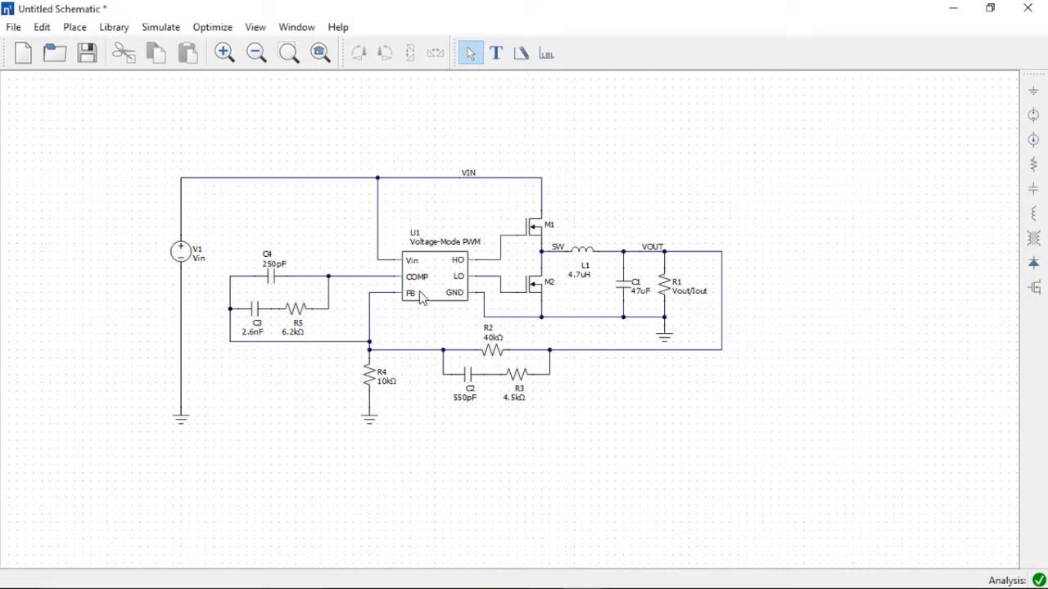
pyautogui.doubleClick(419, 295)
pyautogui.click(463, 339)
pyautogui.moveTo(442, 188); pyautogui.dragTo(313, 67)
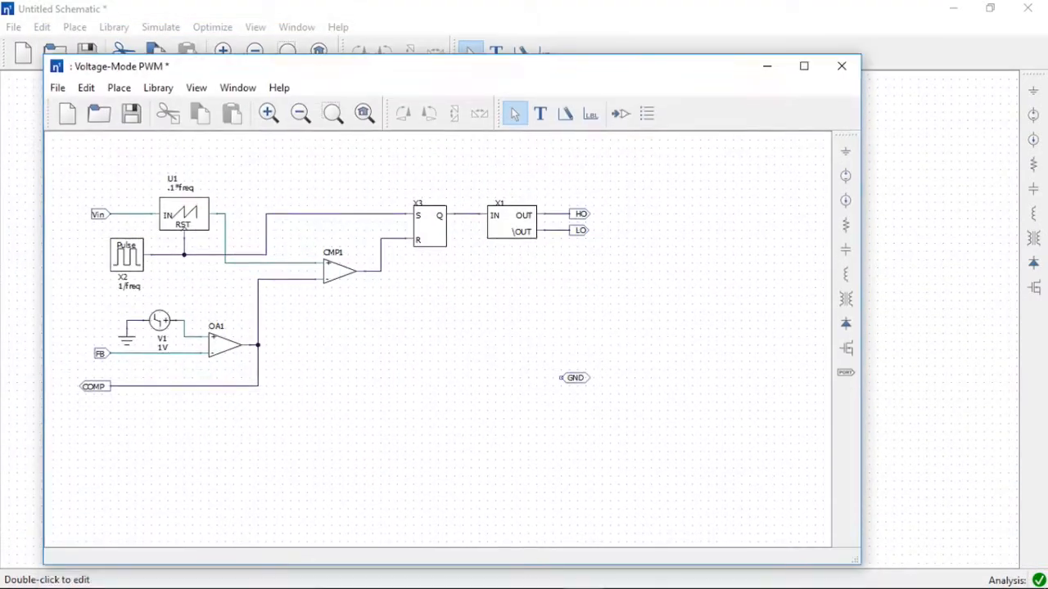
# Step: Add the ramp output U1_OUT, COMP and comparator output CMP1_OUT nets from inside Voltage-Mode PWM to the second plot
pyautogui.moveTo(583, 573)
pyautogui.click(672, 499)
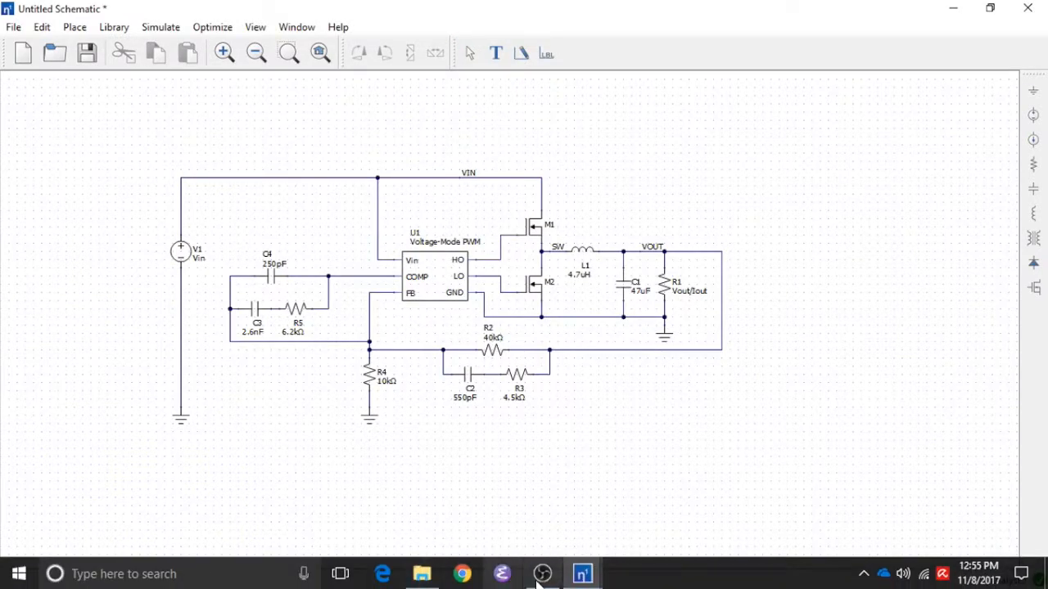
pyautogui.moveTo(583, 573)
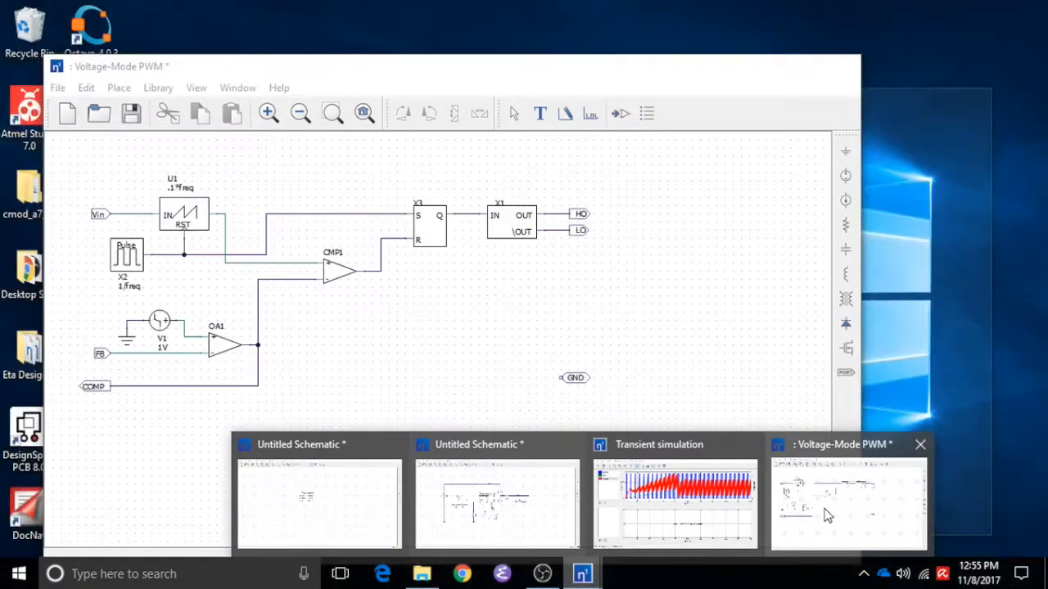
pyautogui.click(823, 510)
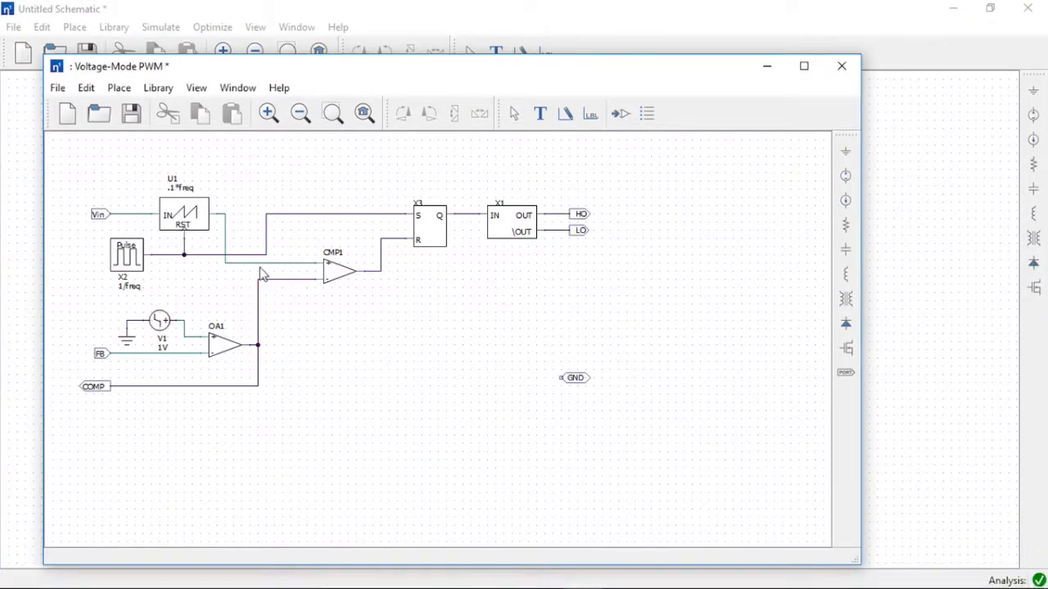
pyautogui.click(261, 265)
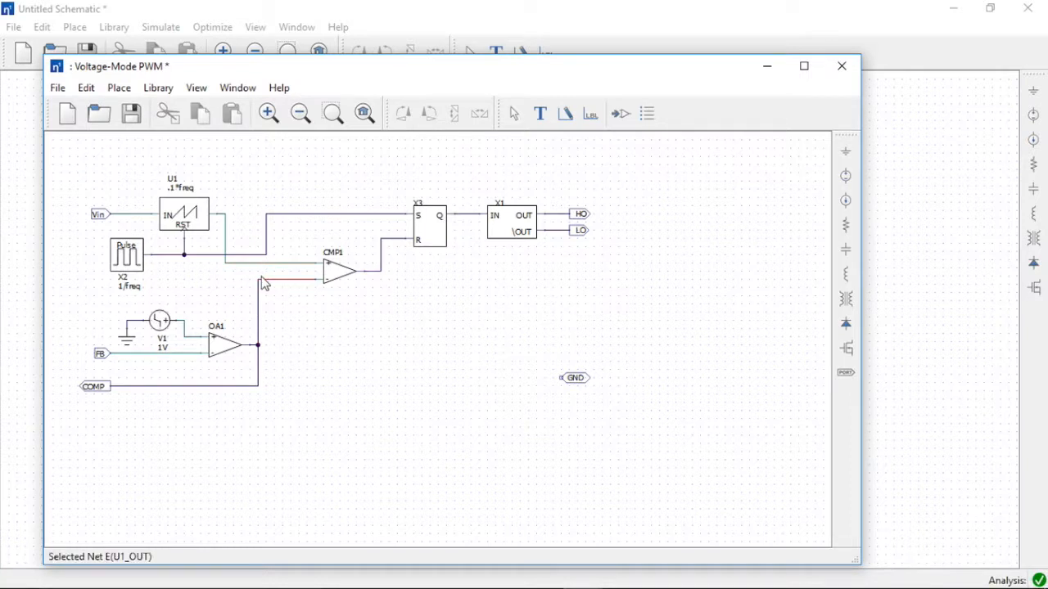
pyautogui.click(261, 281)
pyautogui.click(381, 258)
pyautogui.press('Escape')
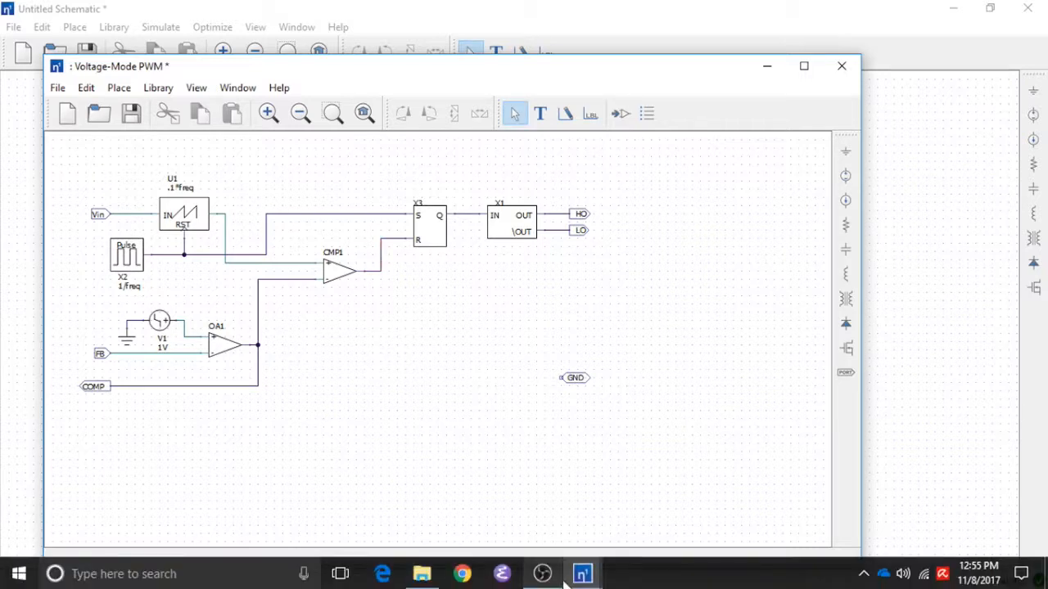
pyautogui.moveTo(582, 573)
pyautogui.click(682, 522)
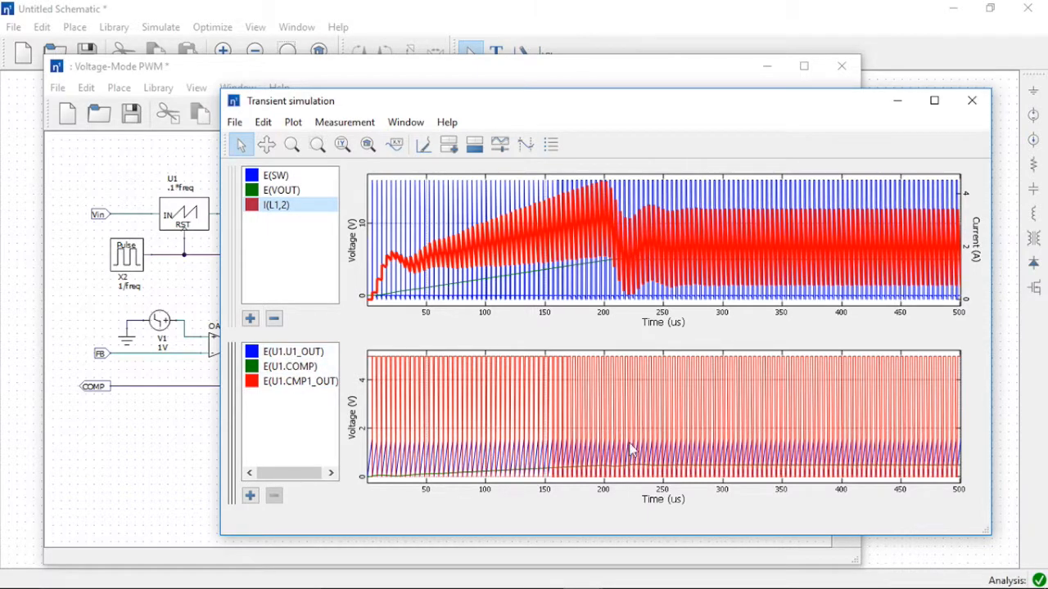
# Step: Examine the waveforms between about 328 and 361 us, highlighting E(U1.U1_OUT), E(U1.COMP) and E(U1.CMP1_OUT) in turn
pyautogui.click(318, 144)
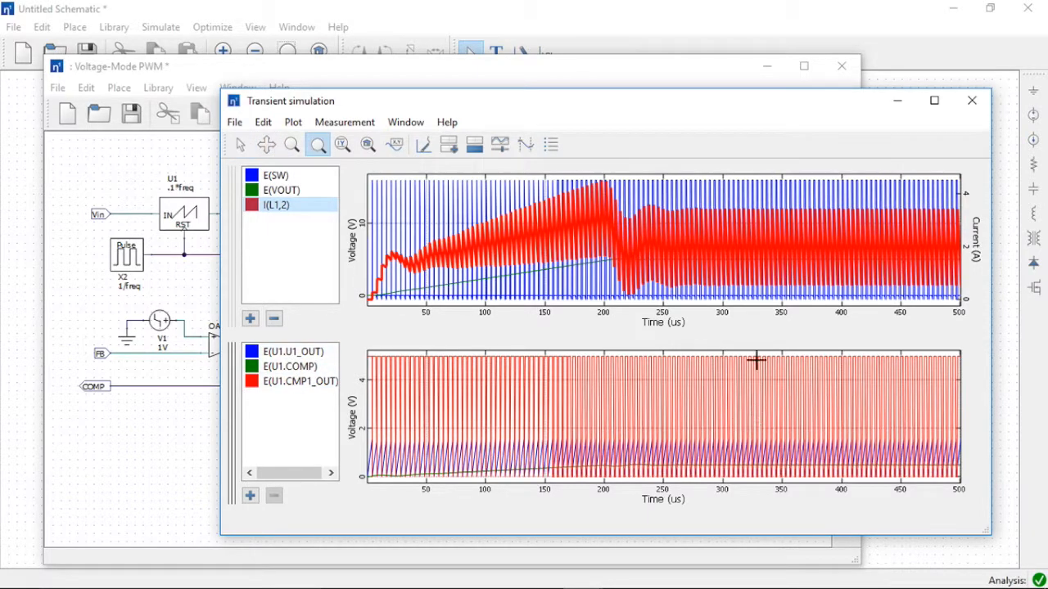
pyautogui.moveTo(756, 356); pyautogui.dragTo(798, 484)
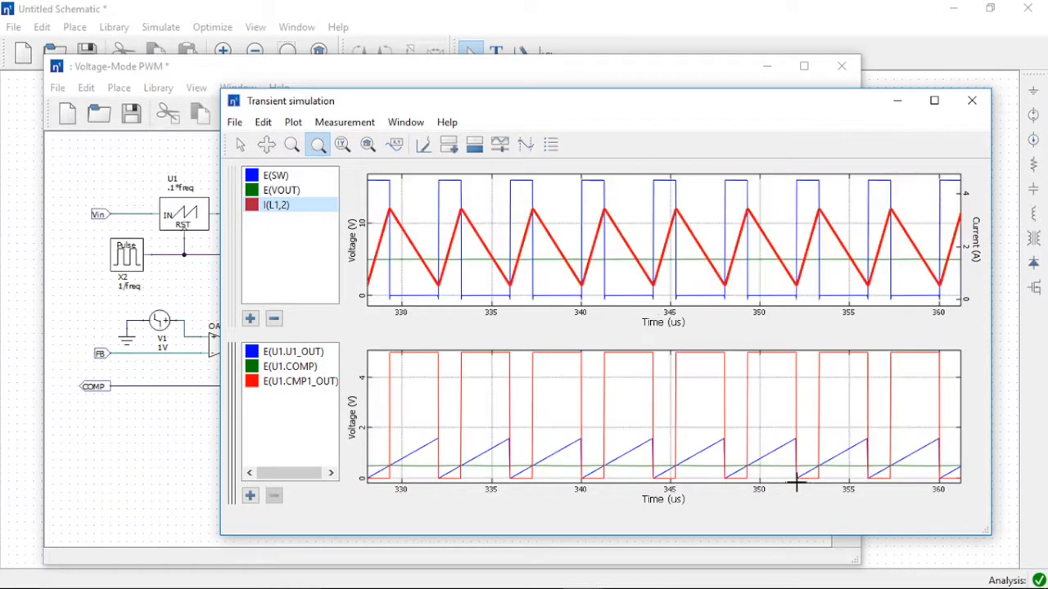
pyautogui.click(297, 352)
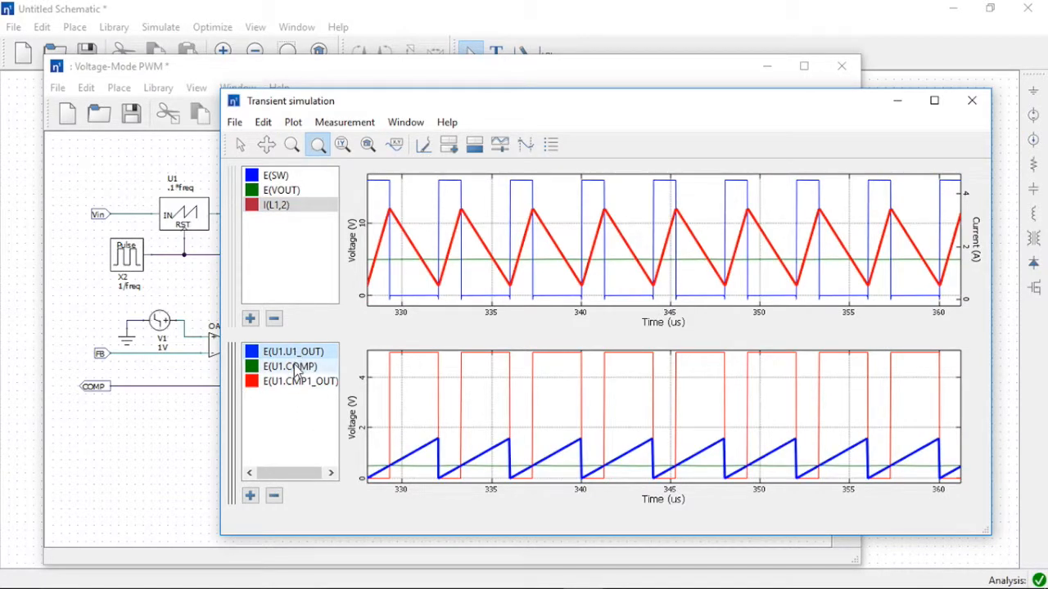
pyautogui.click(297, 368)
pyautogui.click(295, 385)
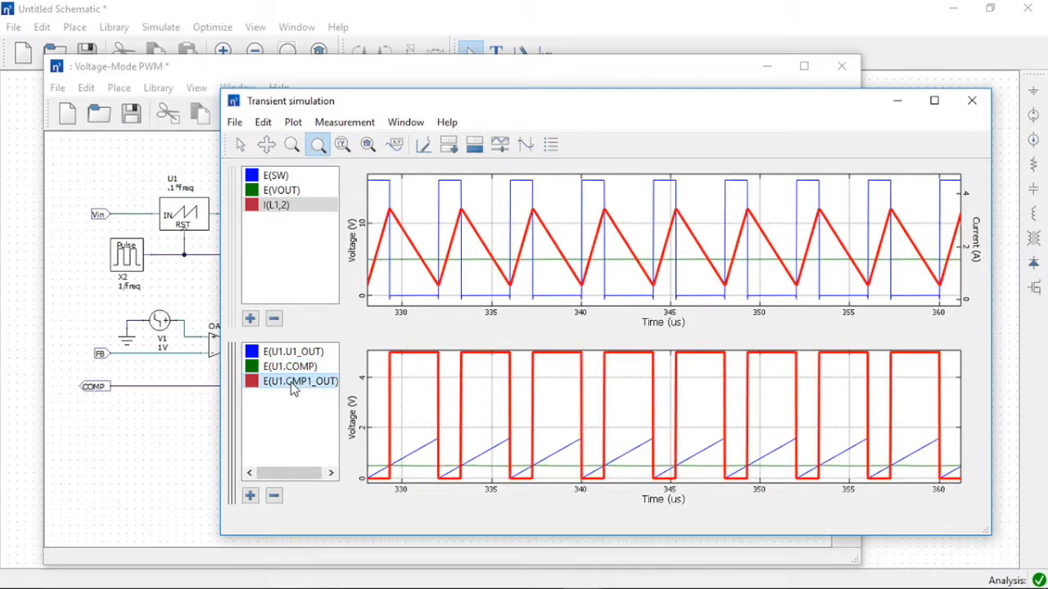
# Step: Close the transient plot and plot the steady-state waveforms of the buck converter
pyautogui.click(972, 100)
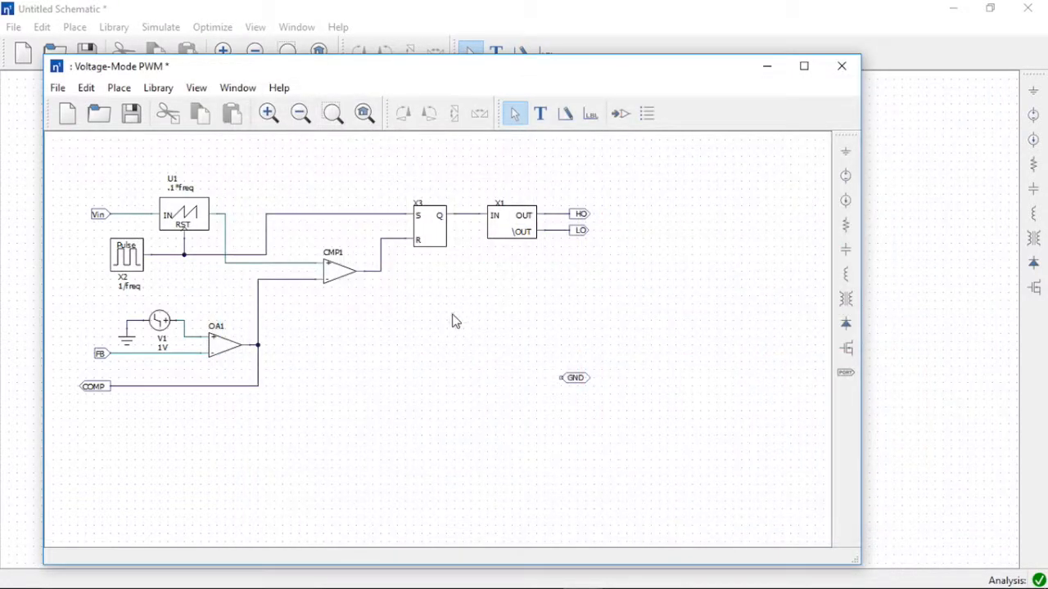
pyautogui.click(159, 89)
pyautogui.moveTo(128, 89)
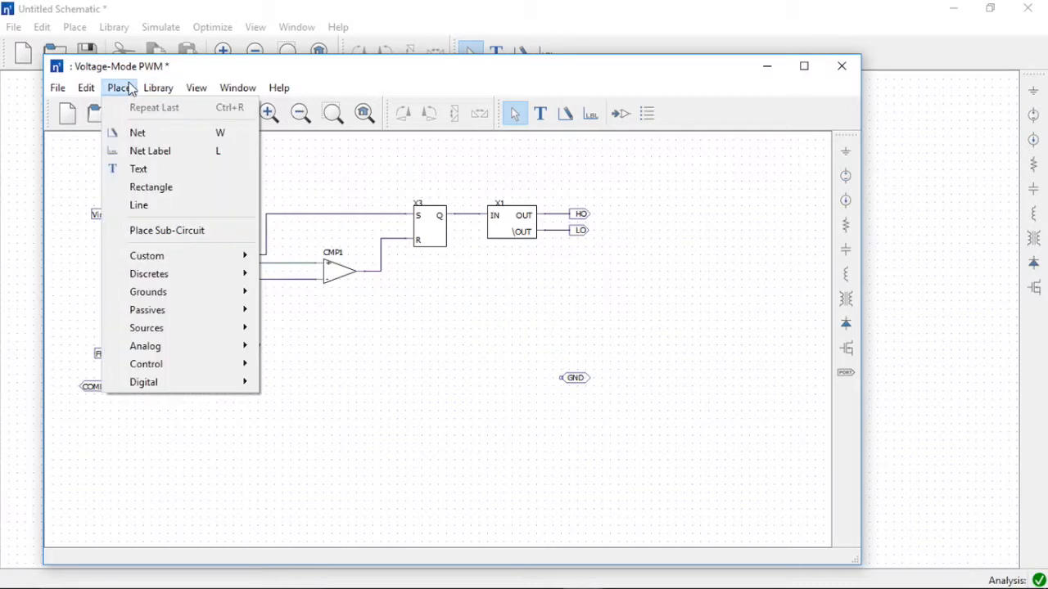
pyautogui.click(157, 27)
pyautogui.click(161, 27)
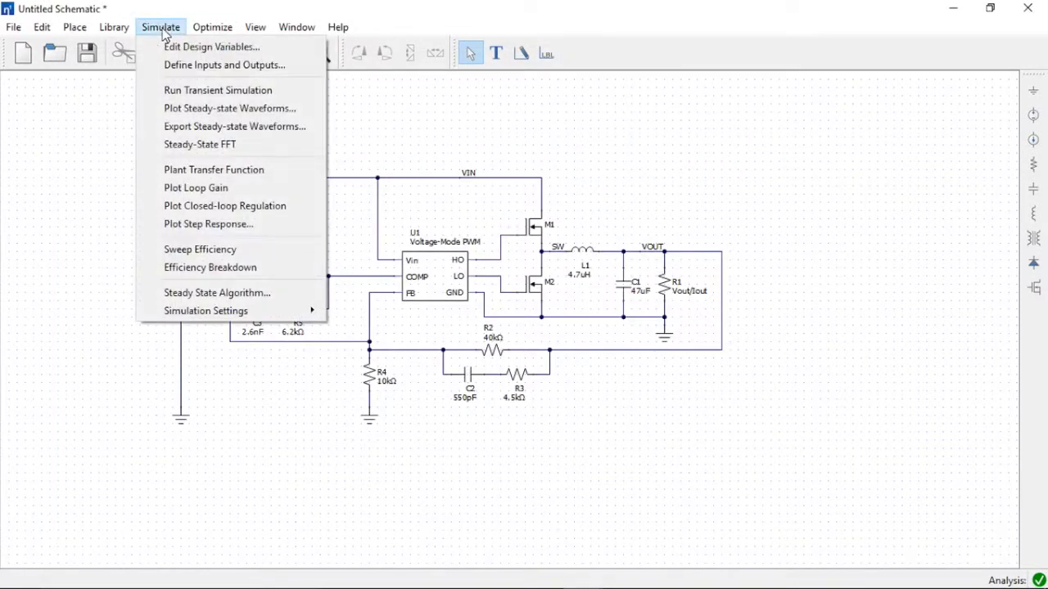
pyautogui.click(185, 110)
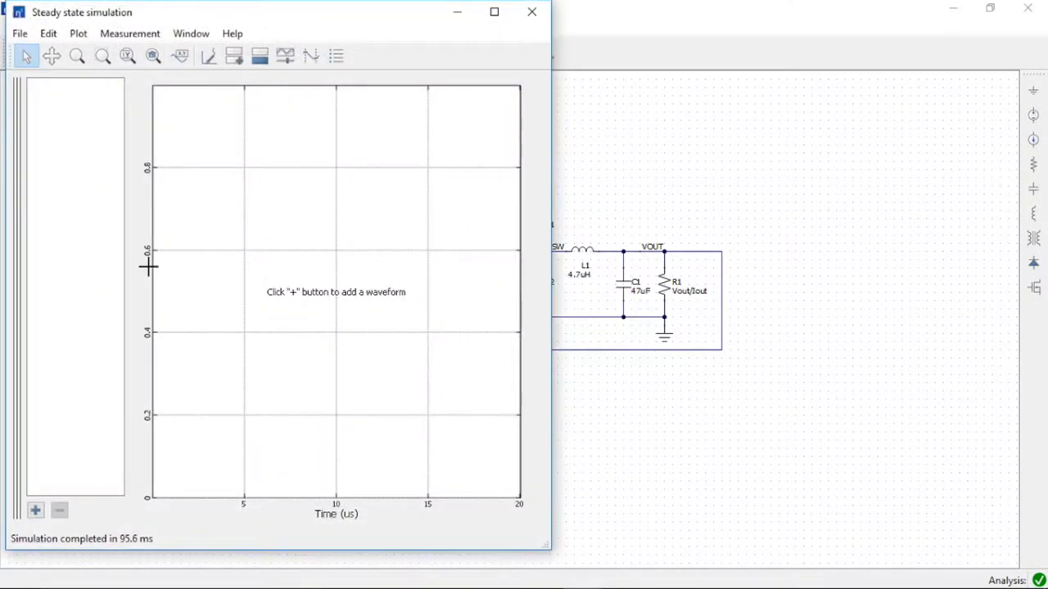
# Step: Add the SW, VOUT and VIN voltages and the L1 current to the steady-state plot, and highlight the I(L1,2) waveform
pyautogui.click(234, 57)
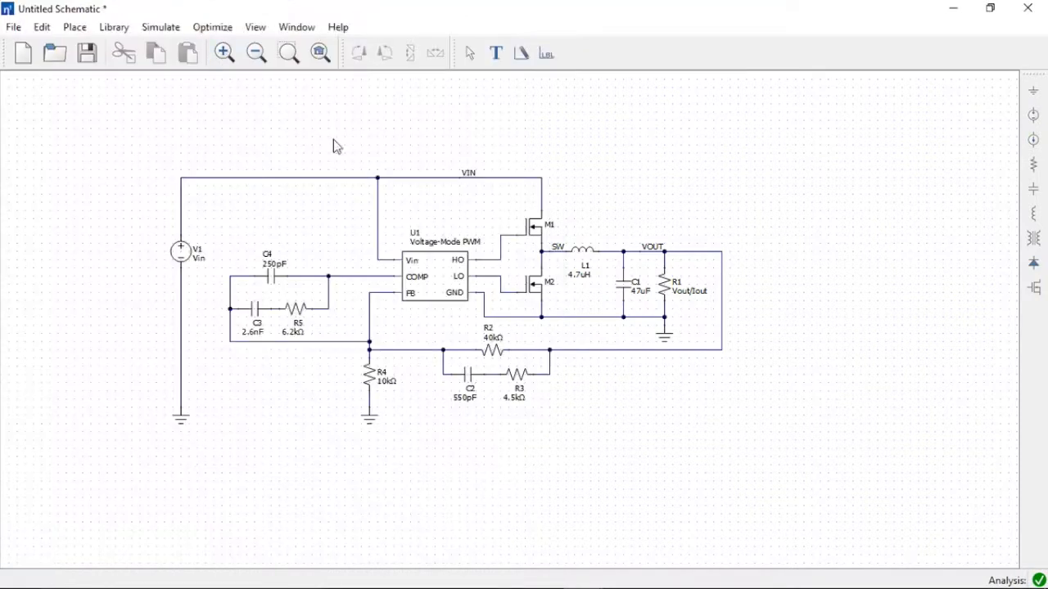
pyautogui.click(557, 254)
pyautogui.click(622, 253)
pyautogui.click(542, 201)
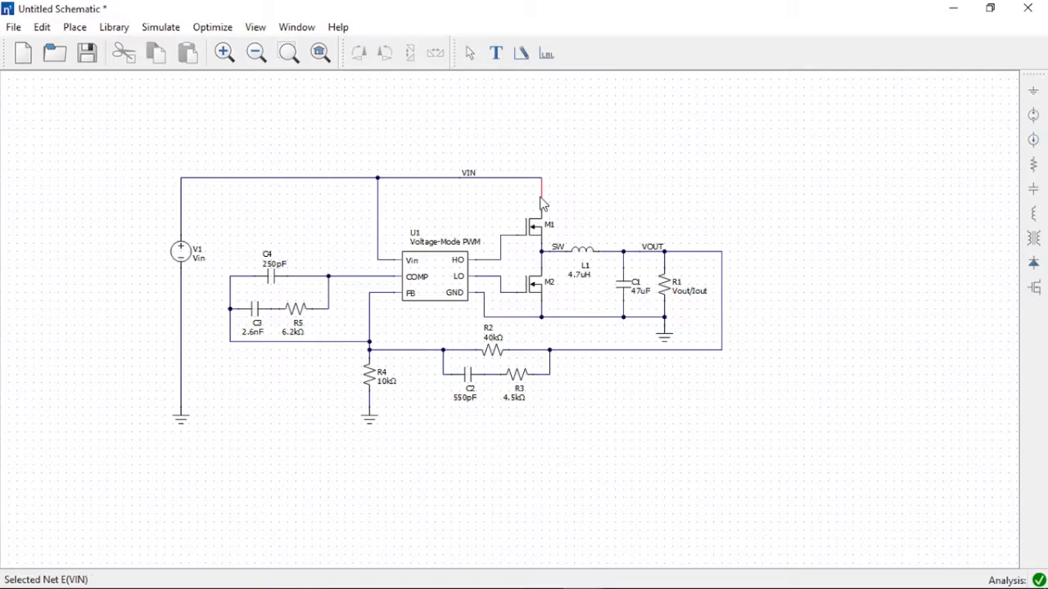
pyautogui.press('Escape')
pyautogui.click(571, 256)
pyautogui.hotkey('alt', 'Tab')
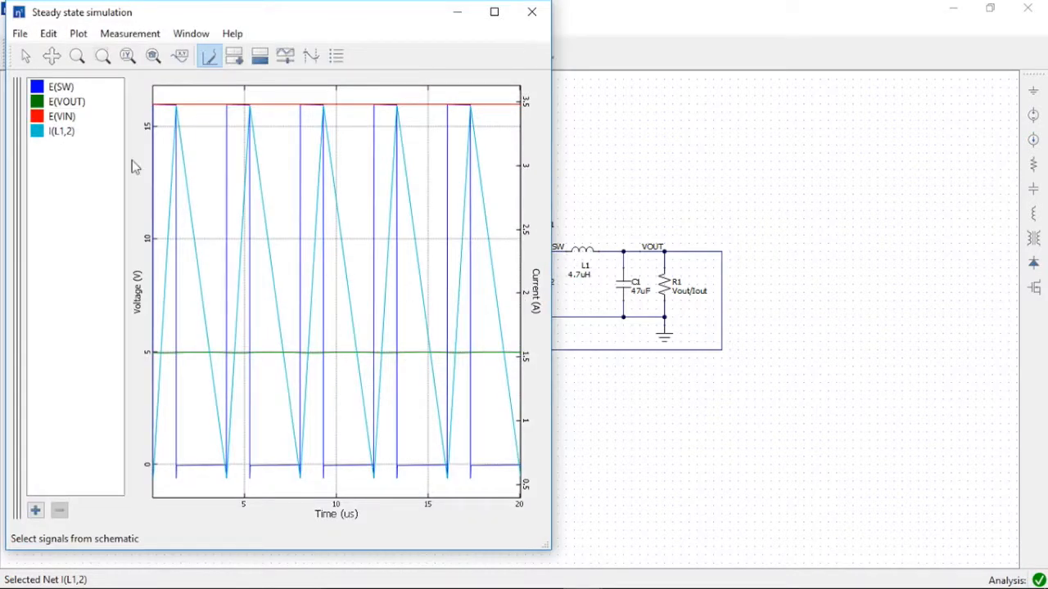
pyautogui.click(81, 133)
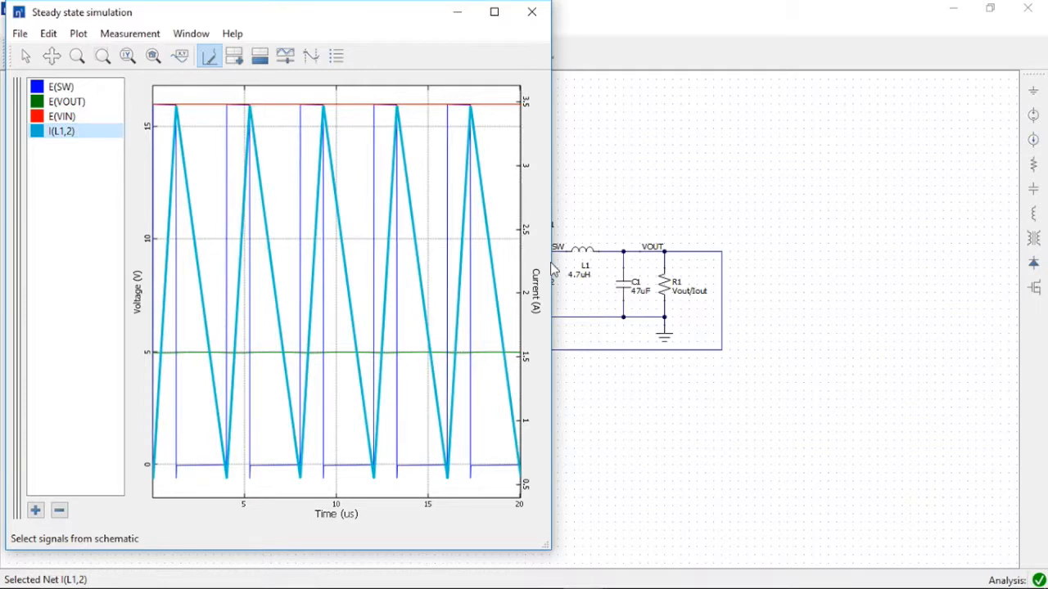
# Step: Examine the E(VOUT) and E(SW) waveforms in turn on a widened steady-state plot, and close the plot
pyautogui.moveTo(552, 270); pyautogui.dragTo(818, 270)
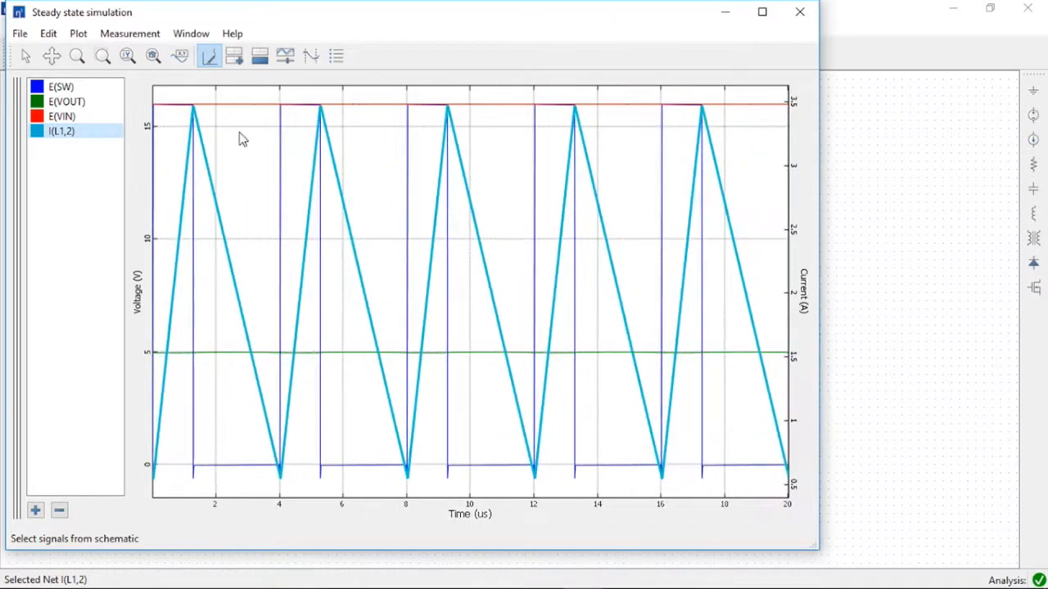
pyautogui.click(83, 105)
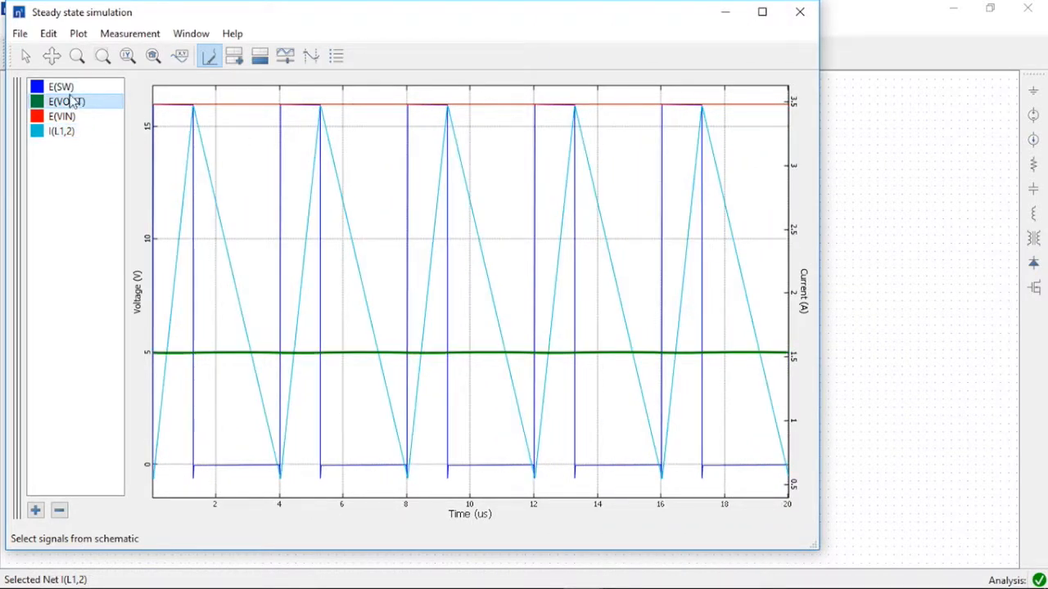
pyautogui.click(69, 89)
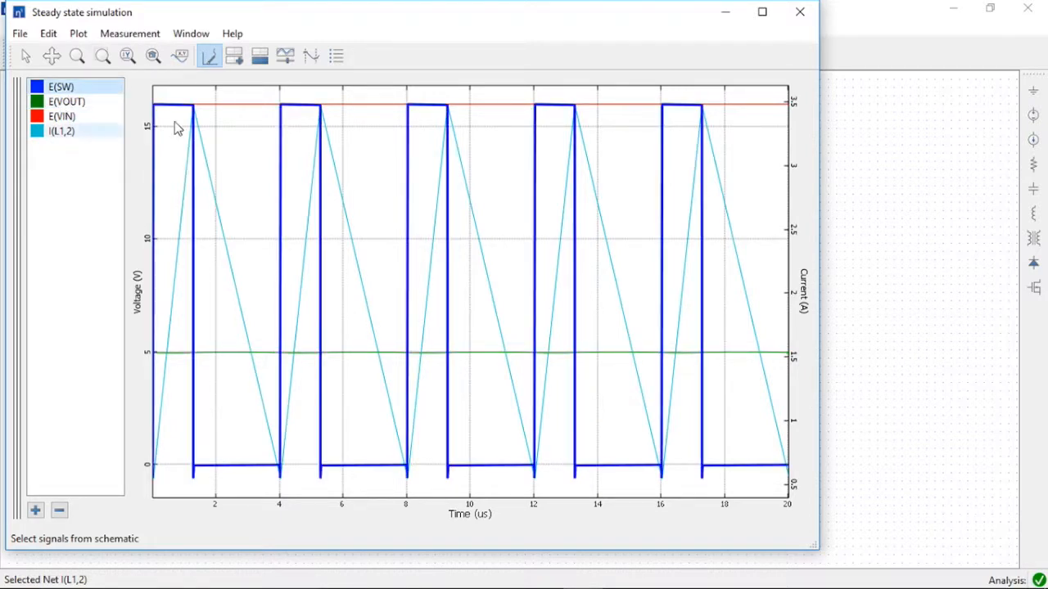
pyautogui.click(799, 12)
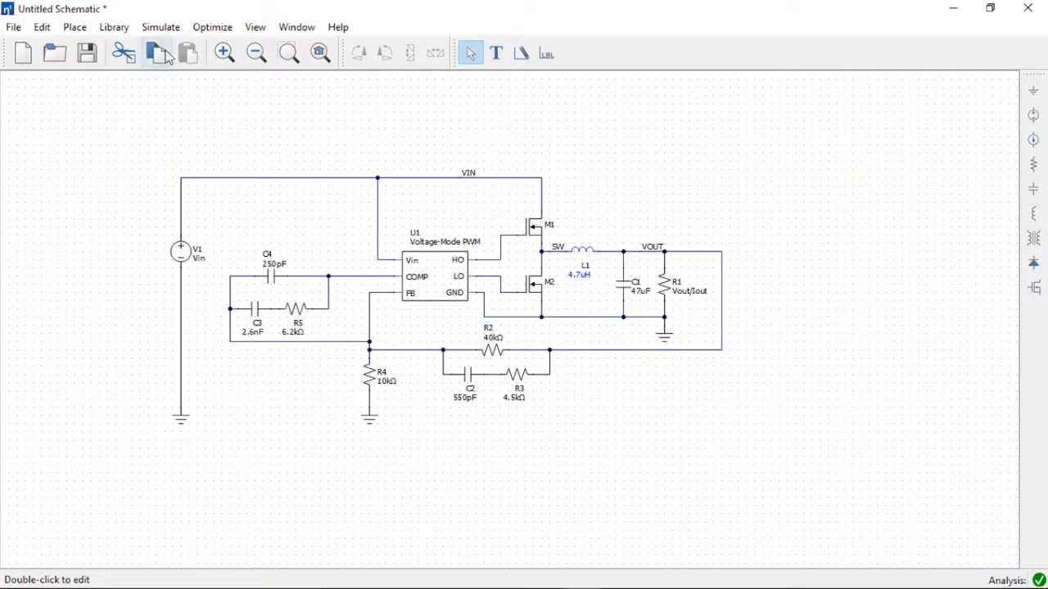
# Step: Convert inductor L1 to a library component using the Coilcraft SER1360-472 part, 4.7 µH with a 9.4 A maximum current
pyautogui.click(119, 29)
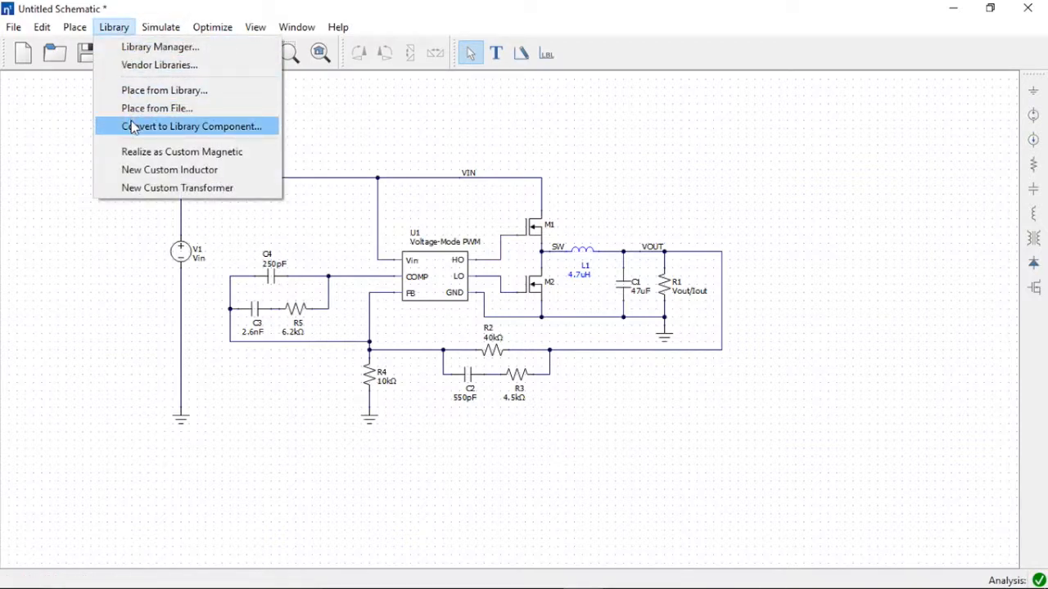
pyautogui.click(133, 128)
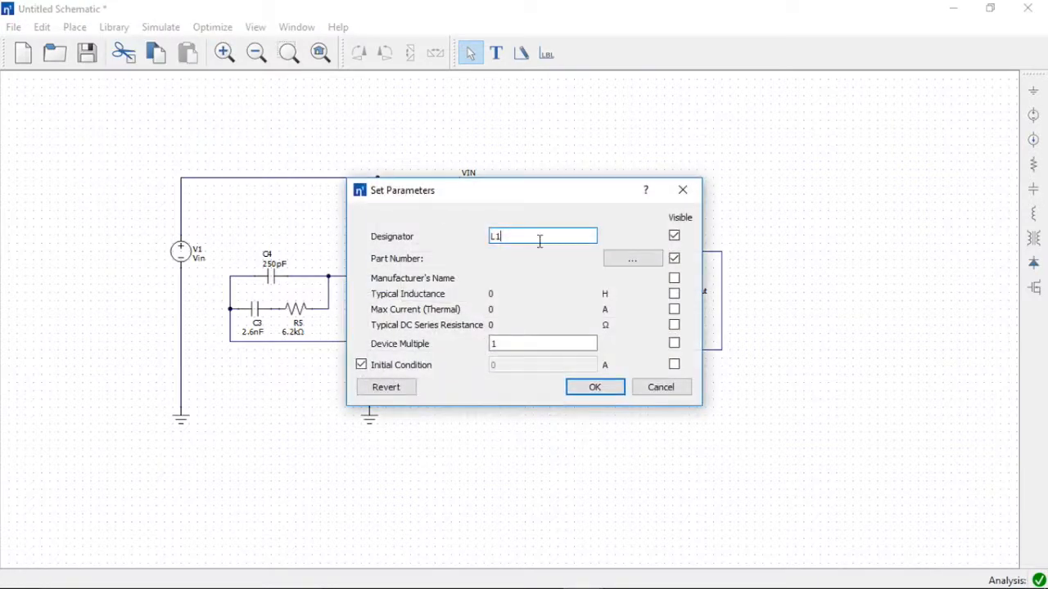
pyautogui.click(629, 261)
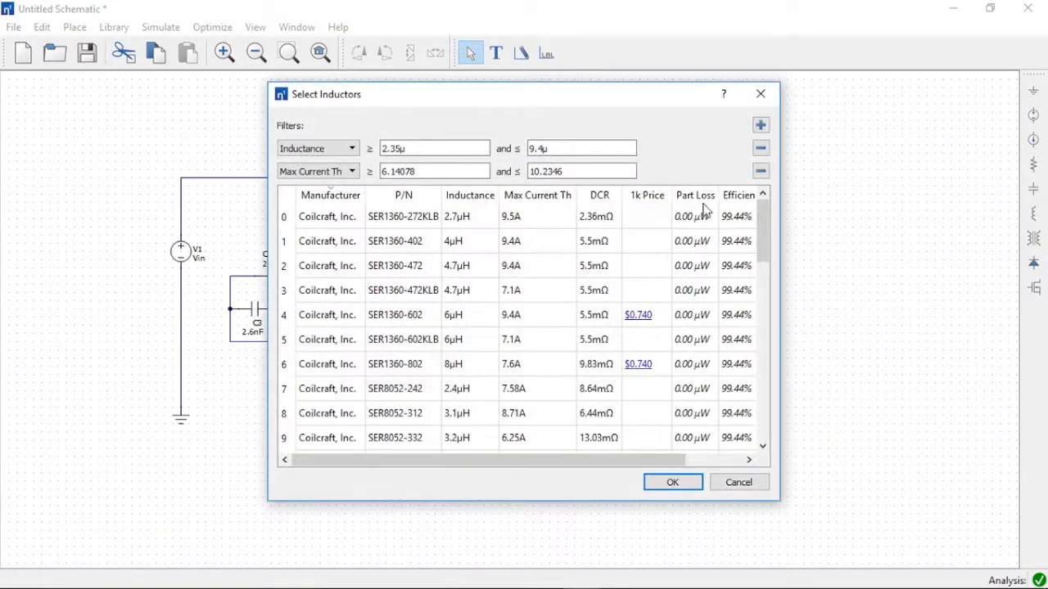
pyautogui.click(463, 222)
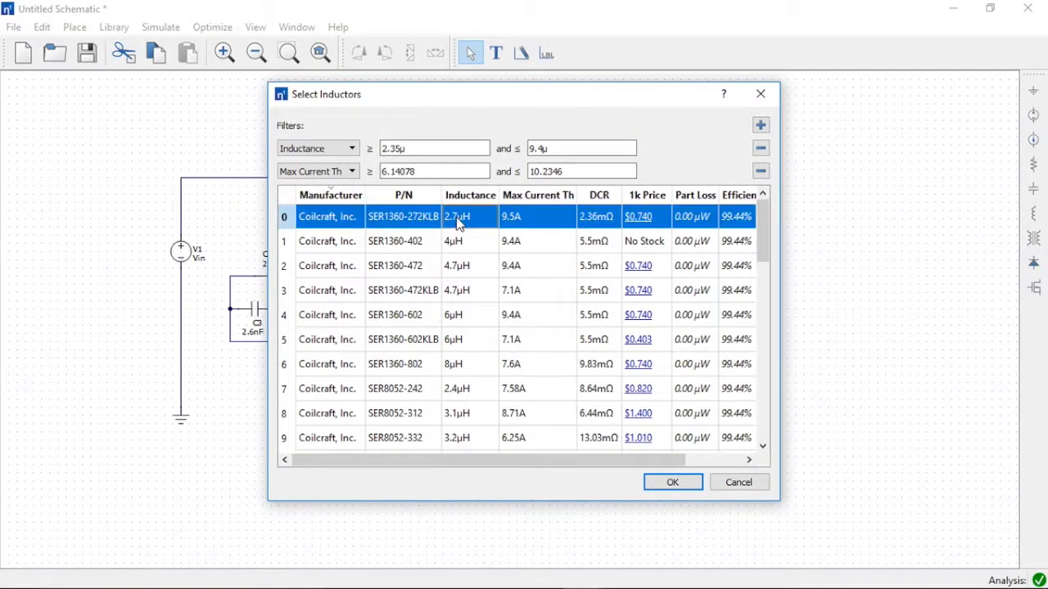
pyautogui.click(467, 267)
pyautogui.doubleClick(466, 267)
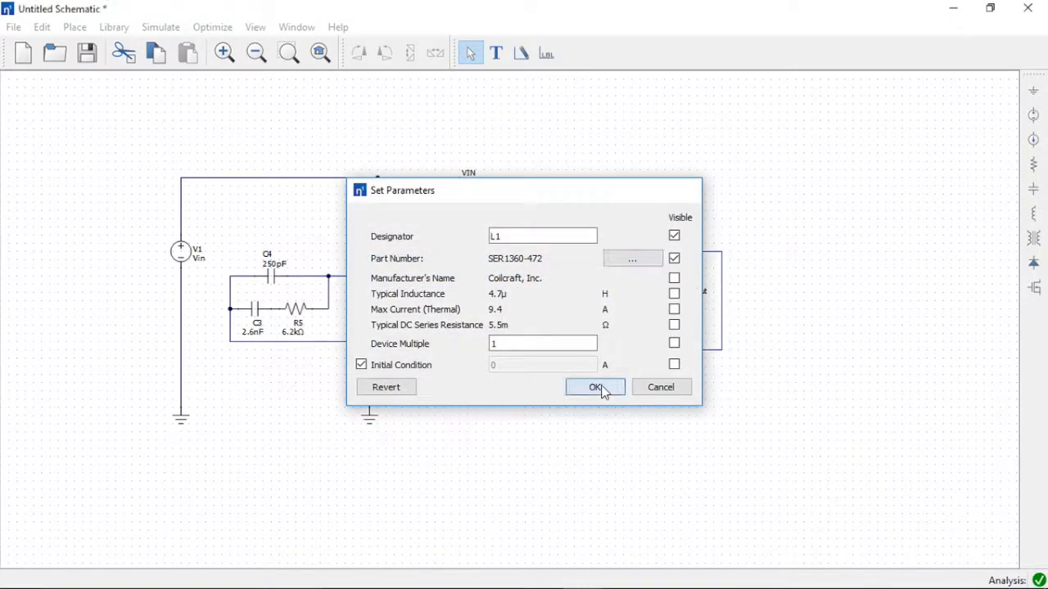
pyautogui.click(604, 390)
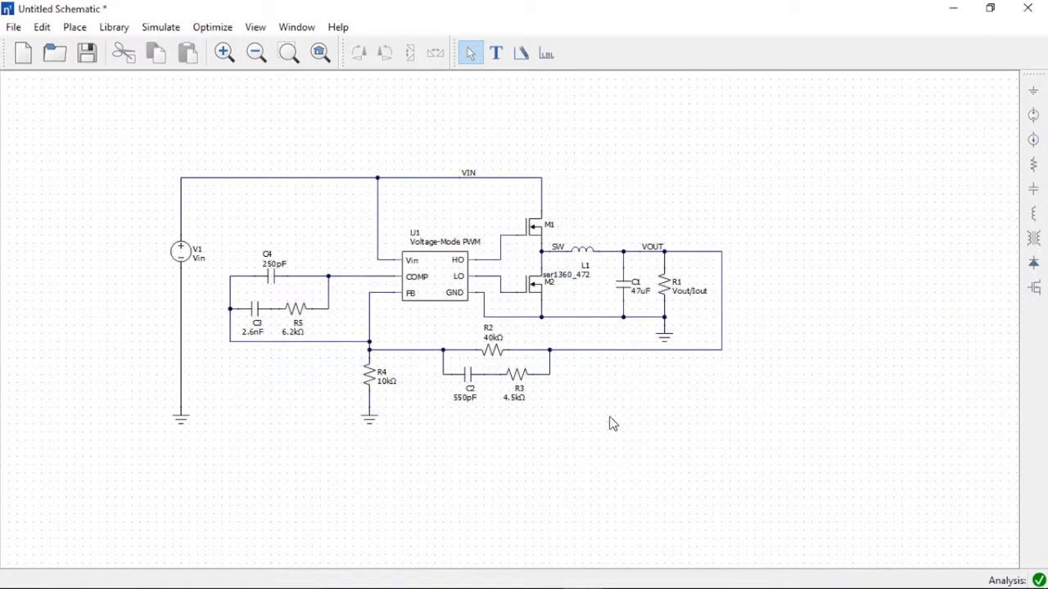
# Step: Run the loss simulation of the converter, inspect L1's loss breakdown in the component pie chart, and close the results
pyautogui.click(167, 27)
pyautogui.click(205, 269)
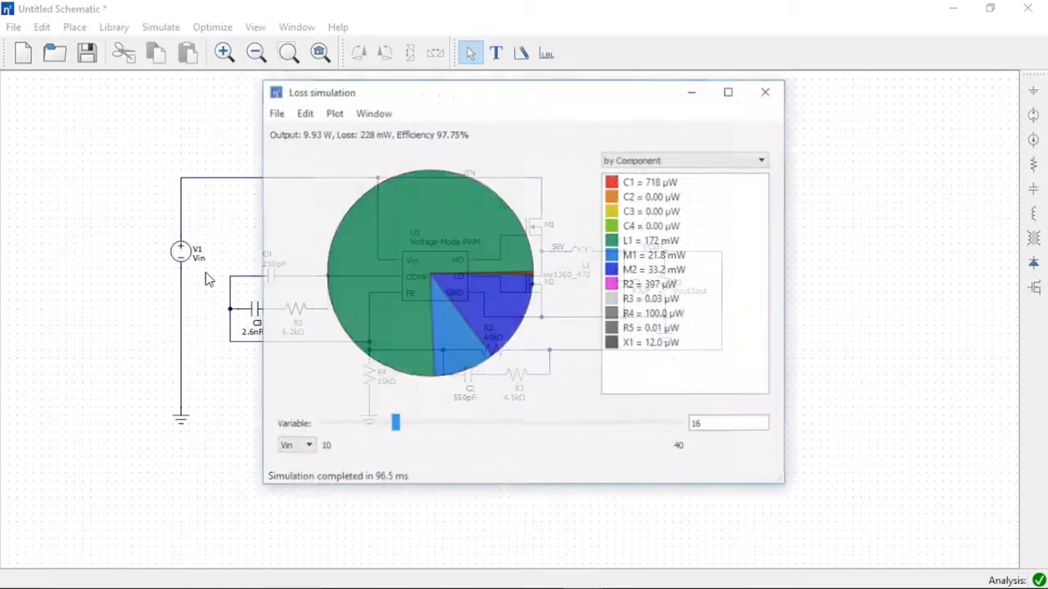
pyautogui.moveTo(418, 260)
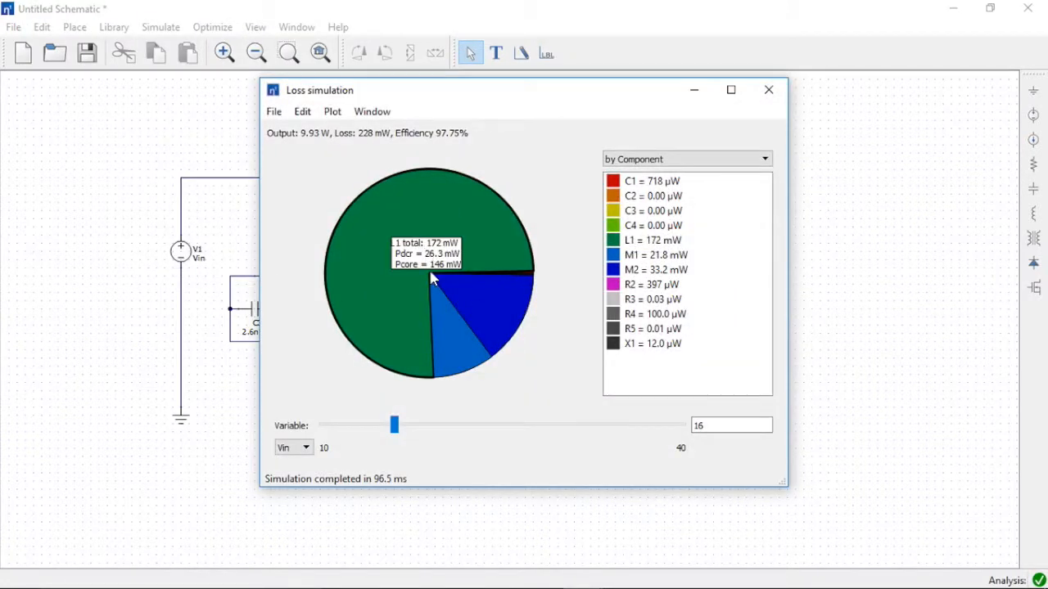
pyautogui.click(769, 94)
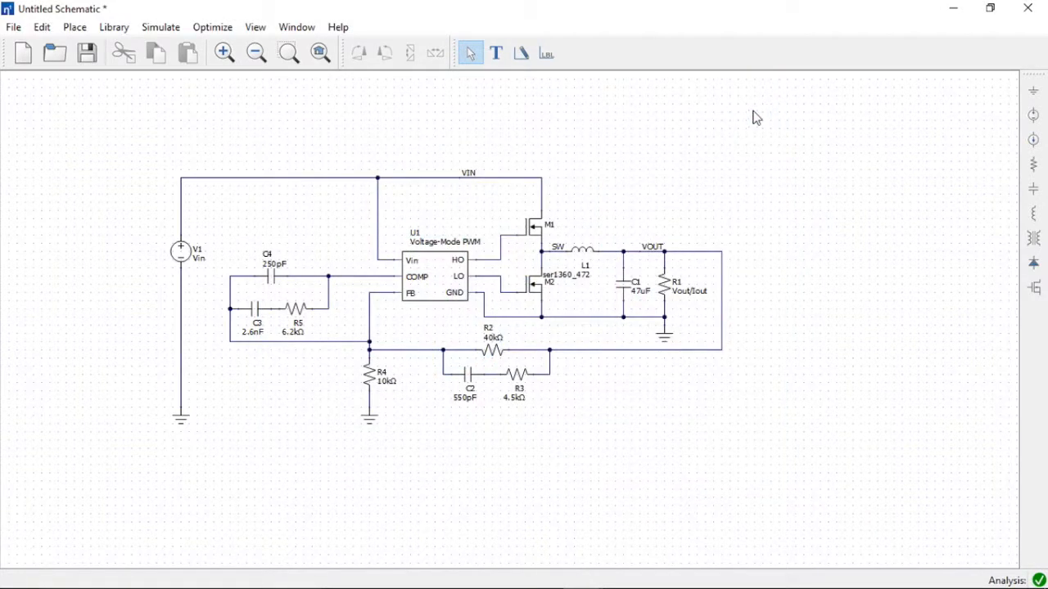